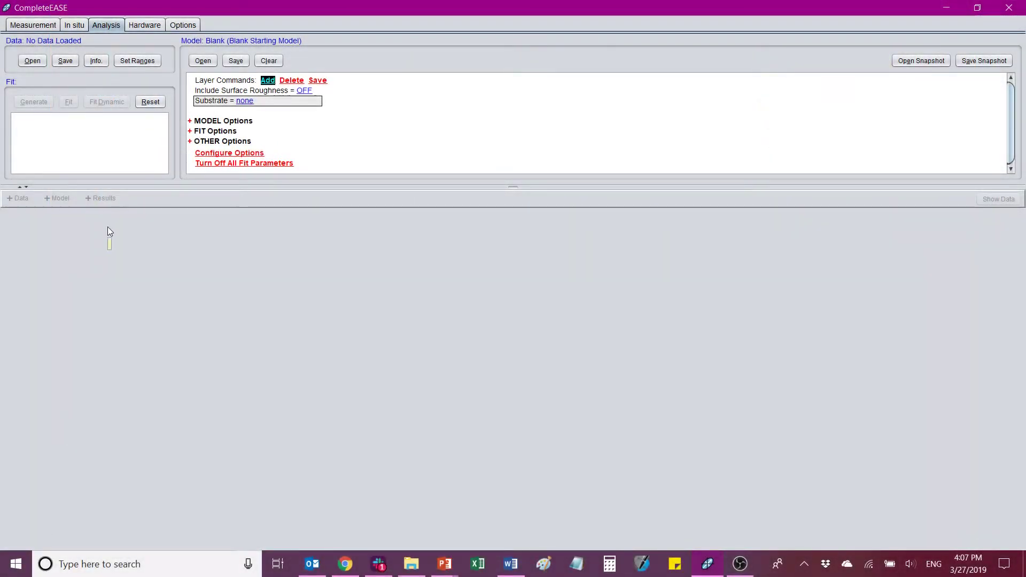
Step: Load the 'Parylene 2g on Si.SE' measured data file
click(33, 61)
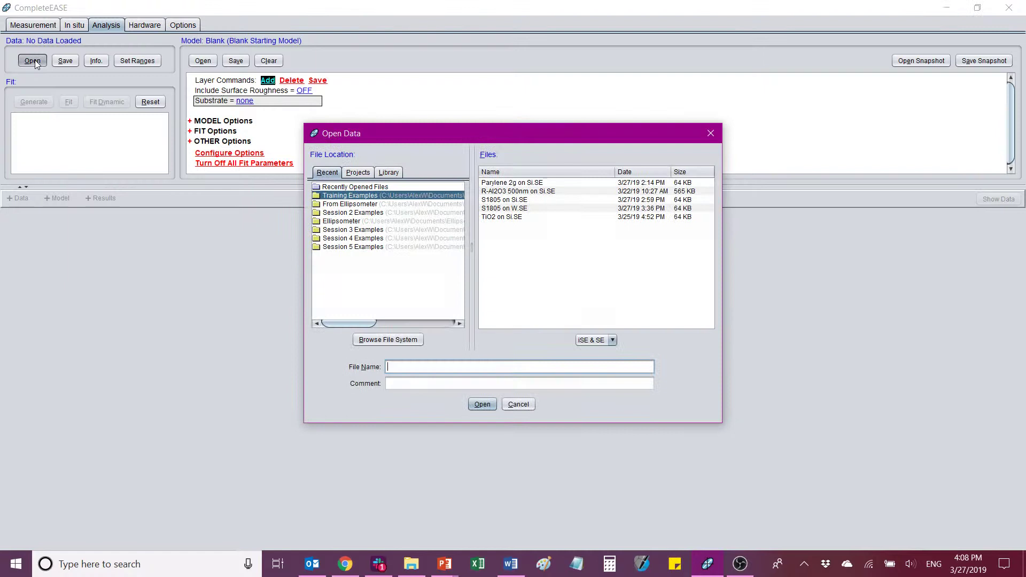
click(512, 184)
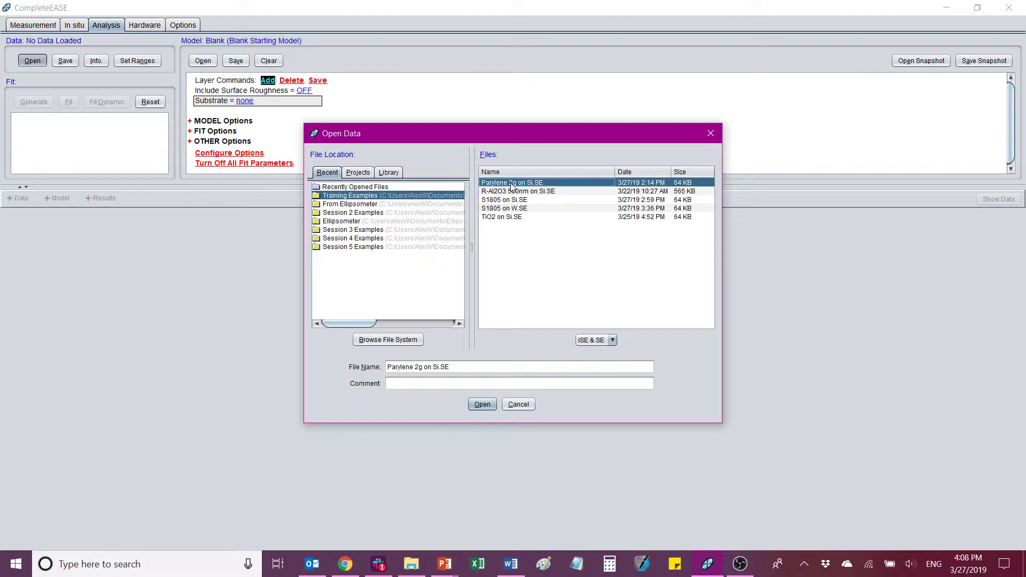
click(483, 405)
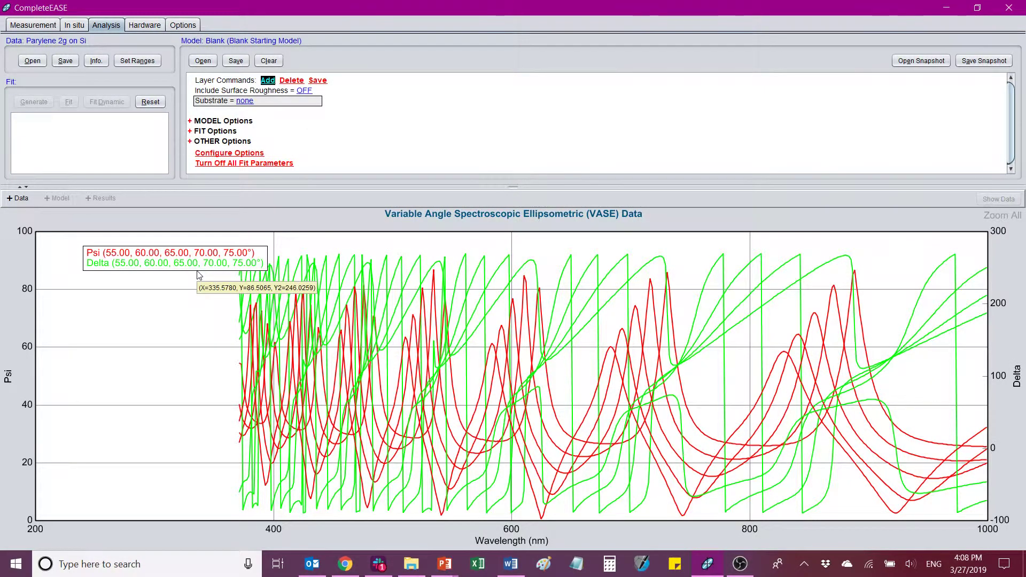
Step: Turn off Double Y Axis so the graph shows only Psi for the 55–75° angles
click(21, 203)
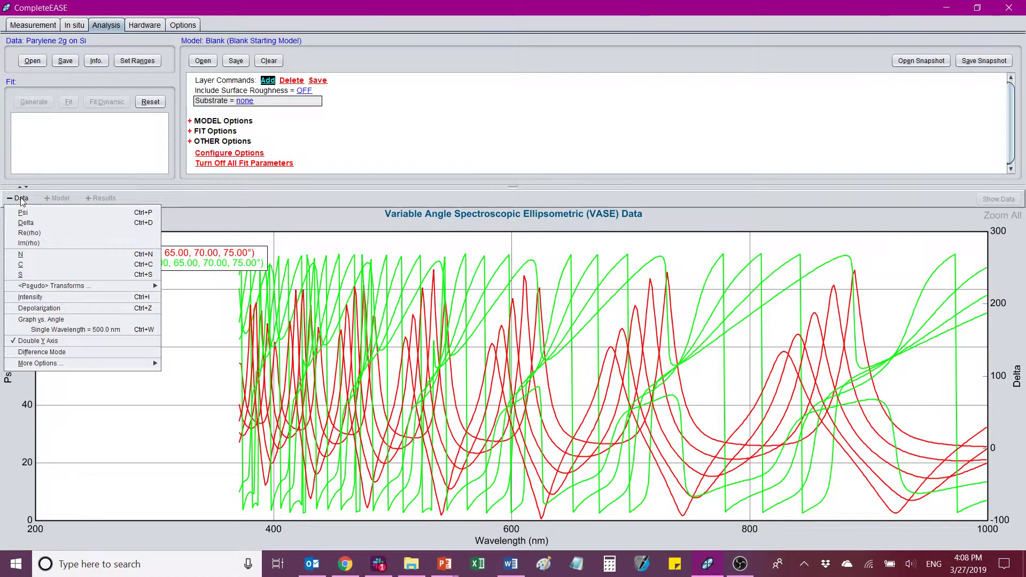
click(23, 211)
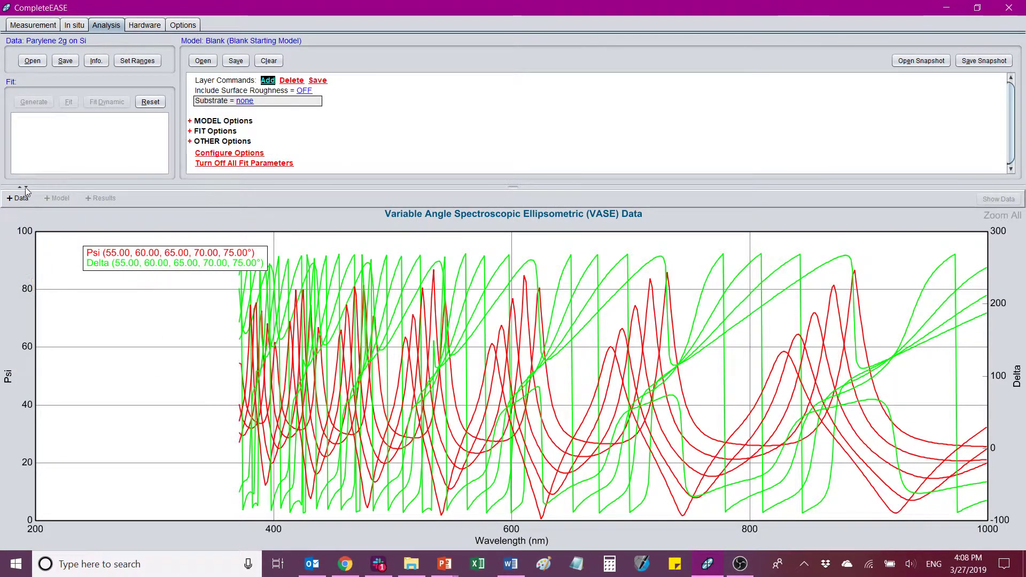
click(20, 199)
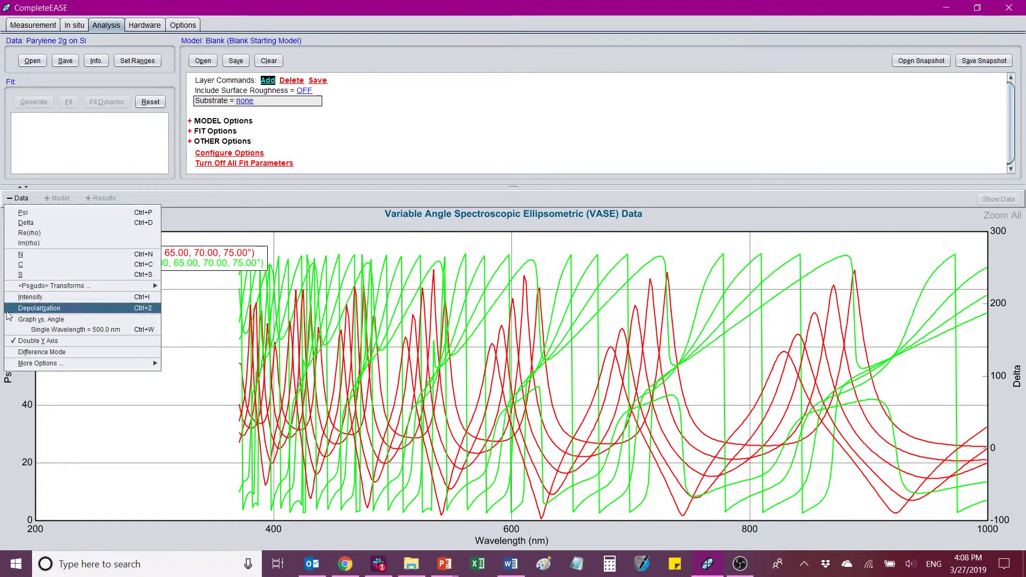
click(38, 341)
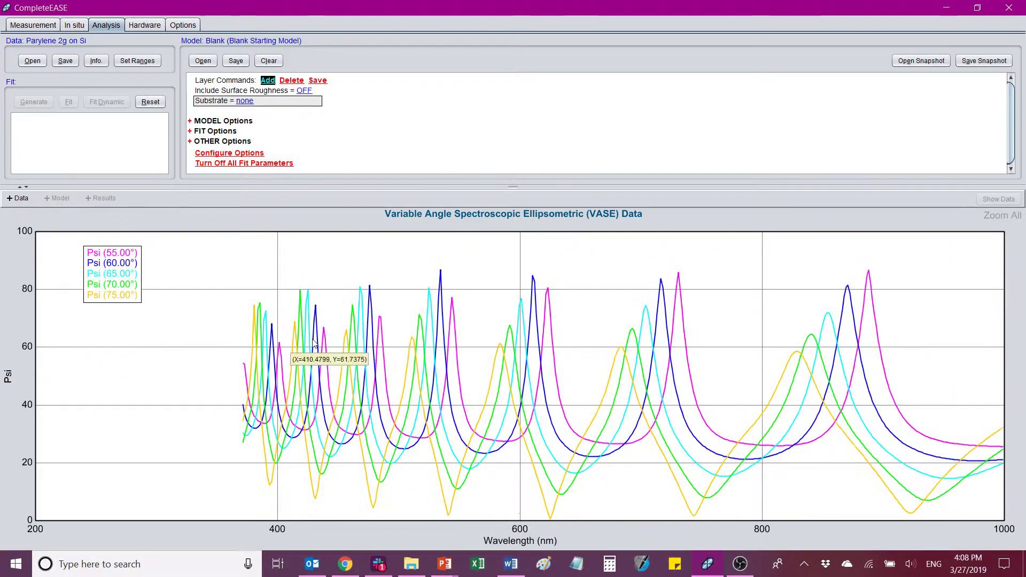
Step: Set the substrate to Si_JAW.mat from the Semiconductor library
click(245, 103)
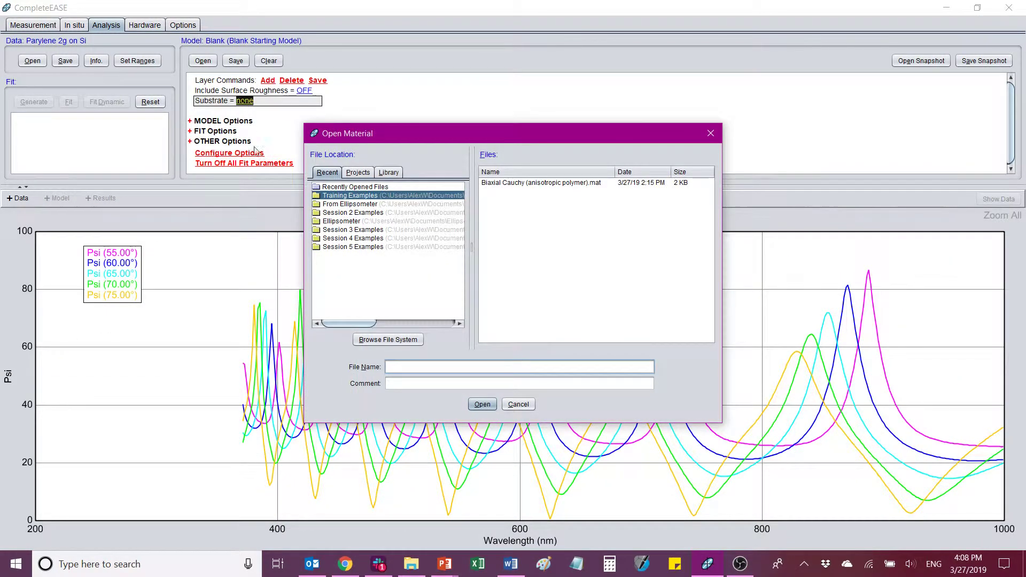
click(388, 172)
click(345, 230)
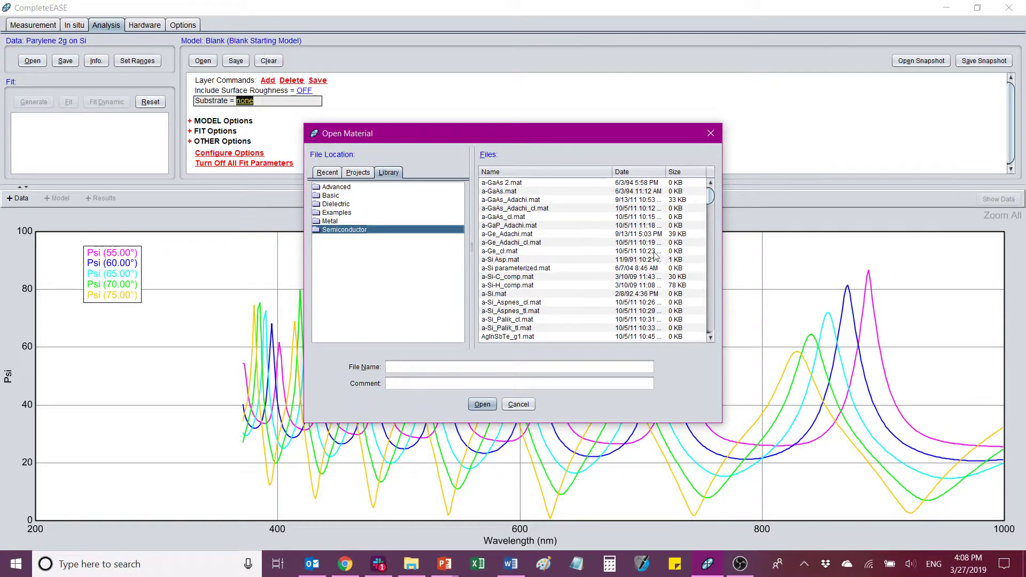
scroll(513, 261, down, 3)
scroll(516, 268, down, 6)
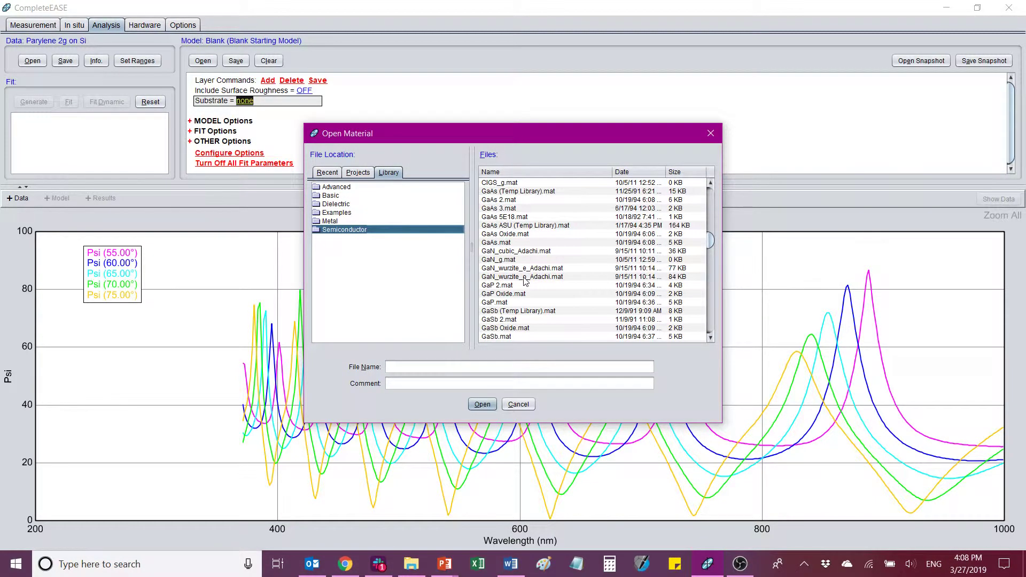
scroll(526, 283, down, 6)
scroll(526, 282, down, 5)
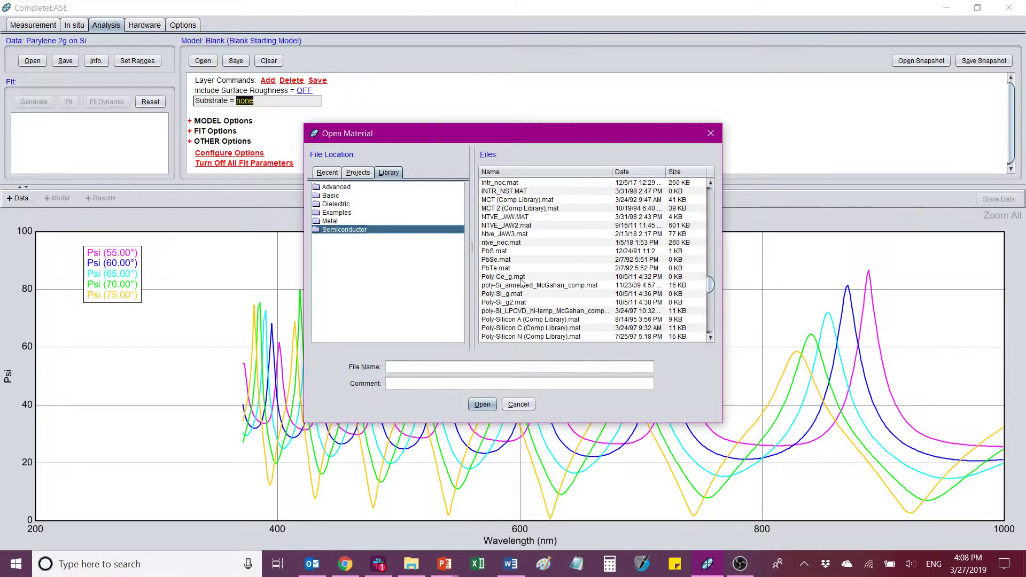
scroll(513, 281, down, 6)
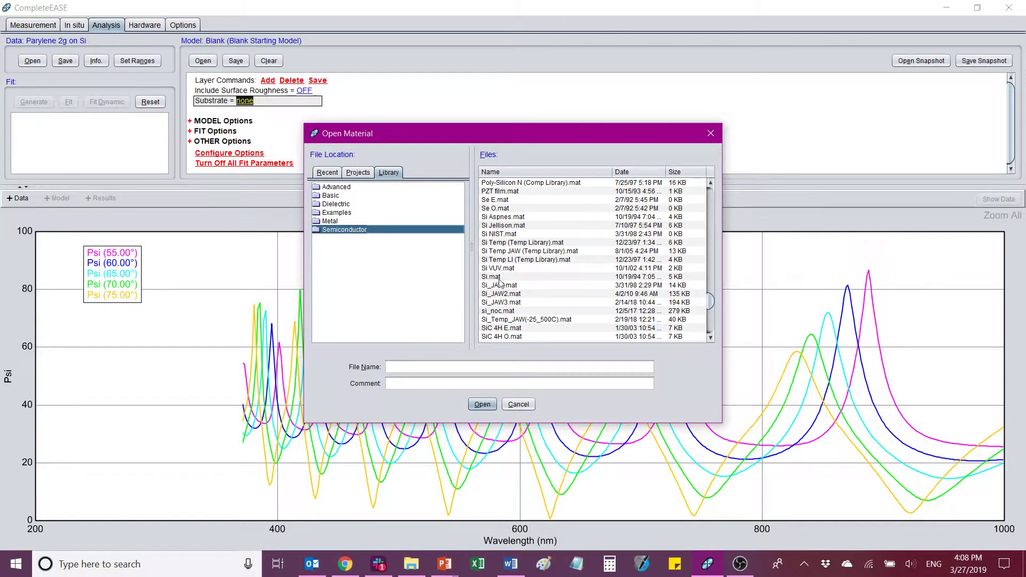
click(500, 286)
click(482, 404)
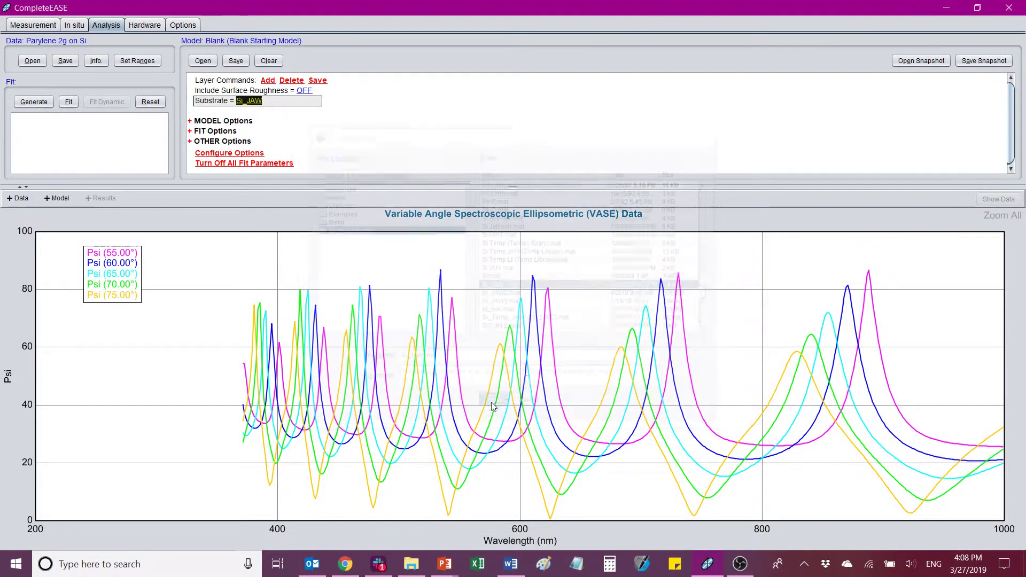
Step: Add a standard NTVE_JAW layer 1.5 nm thick above the substrate
click(267, 81)
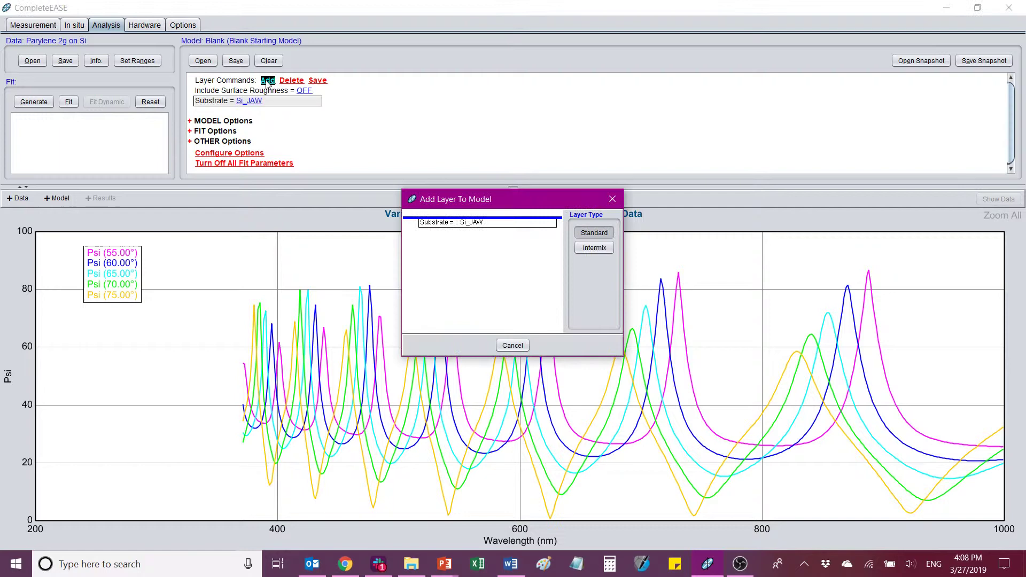
click(464, 221)
scroll(530, 290, up, 5)
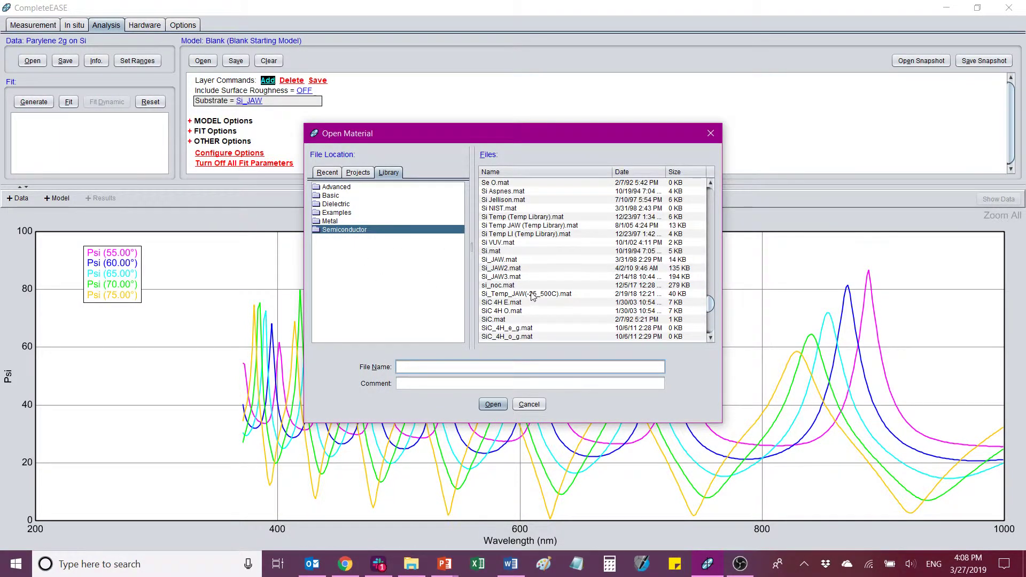
scroll(529, 289, up, 3)
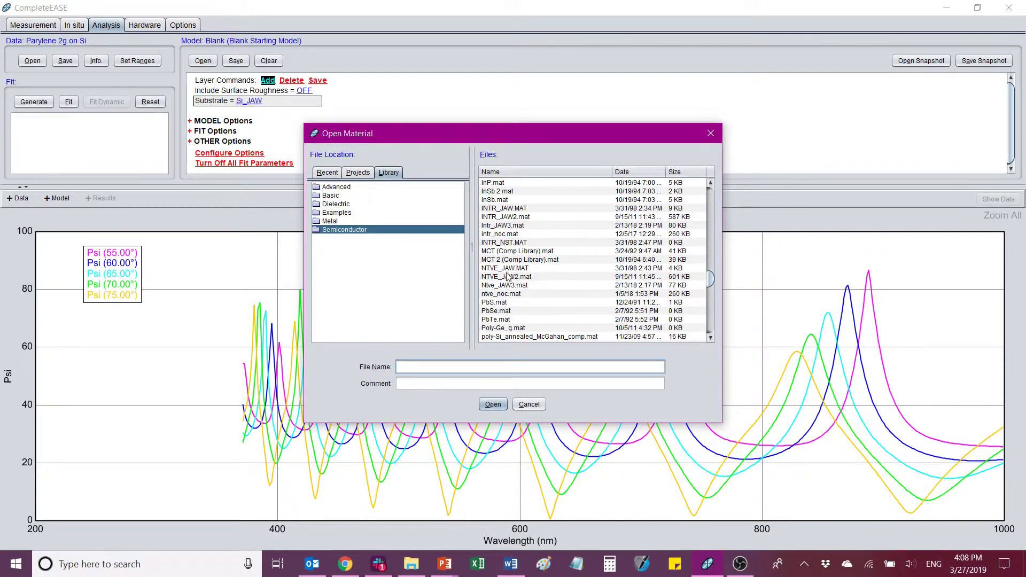
click(506, 271)
click(494, 405)
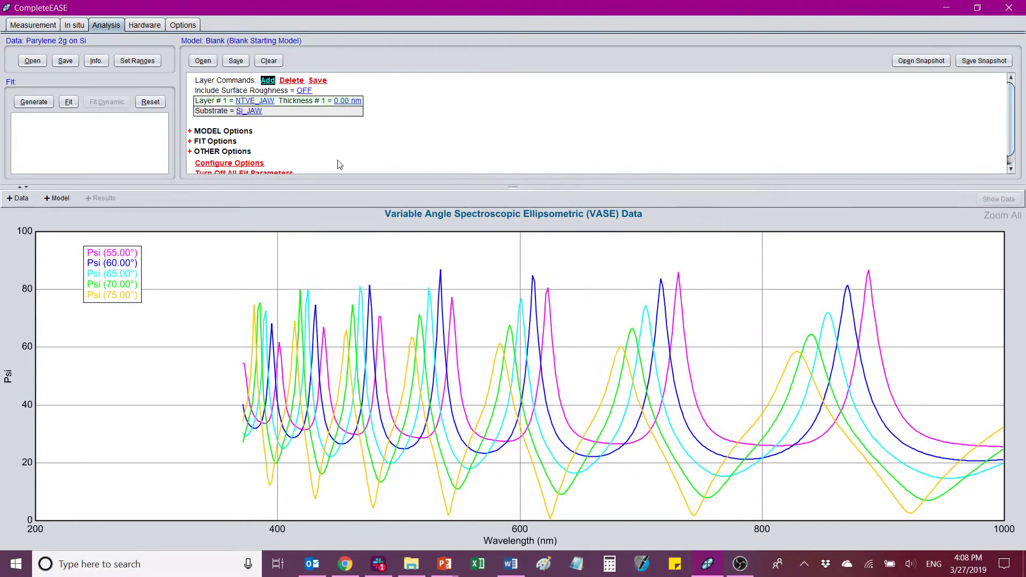
click(348, 101)
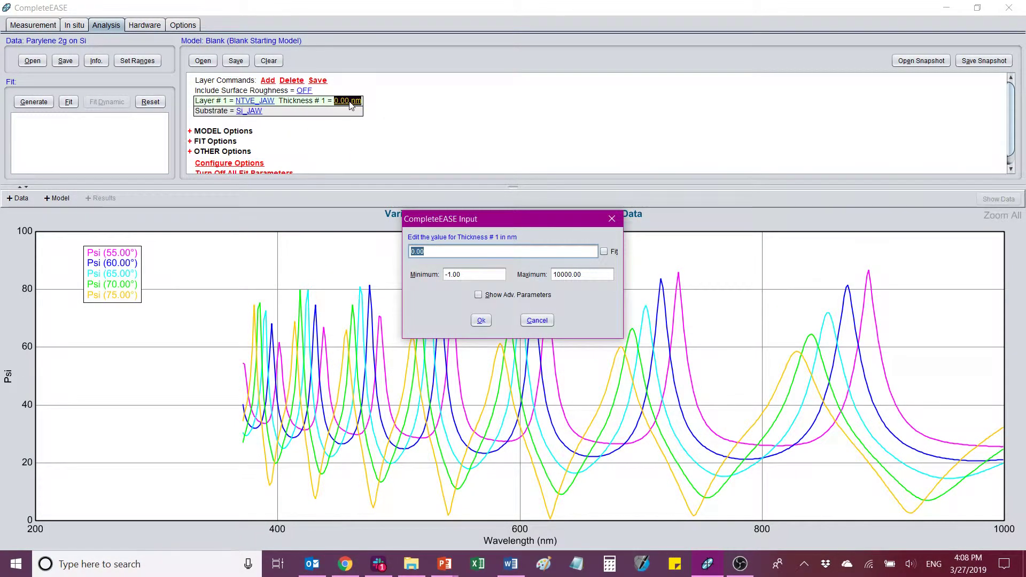
text(1.5)
click(481, 320)
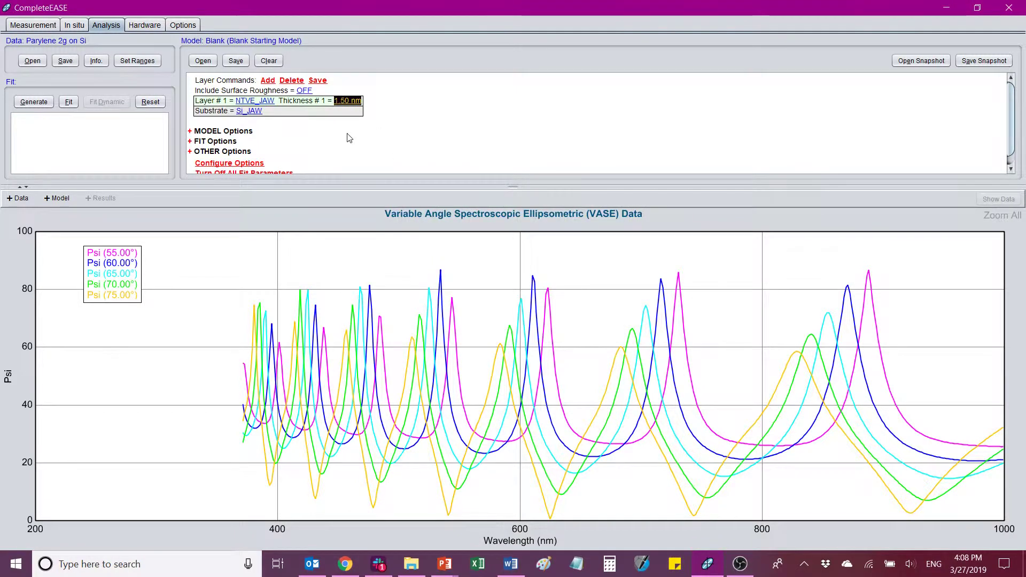
Step: Add a Cauchy layer on top of NTVE_JAW with 1500 nm thickness
click(268, 81)
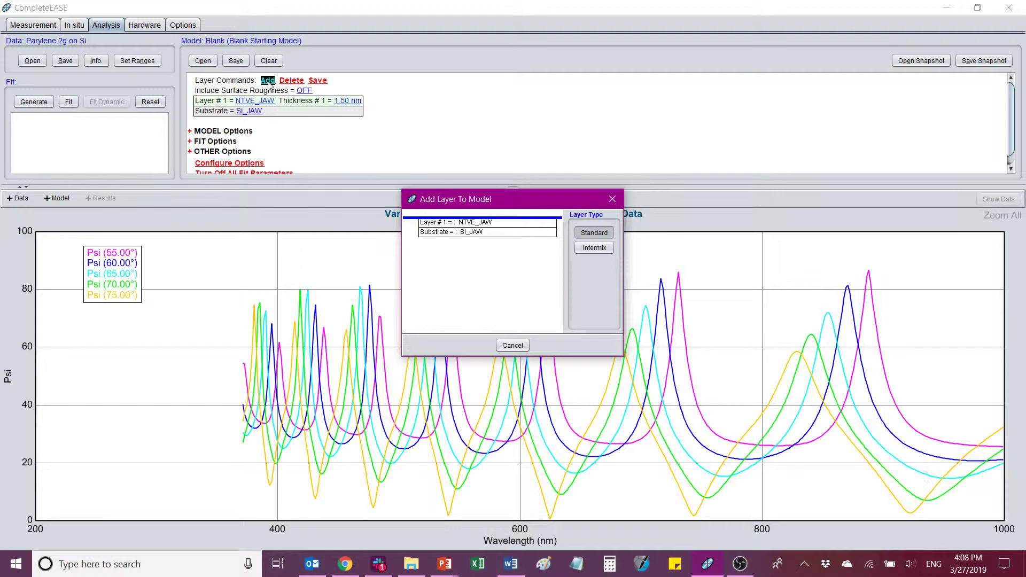
click(463, 217)
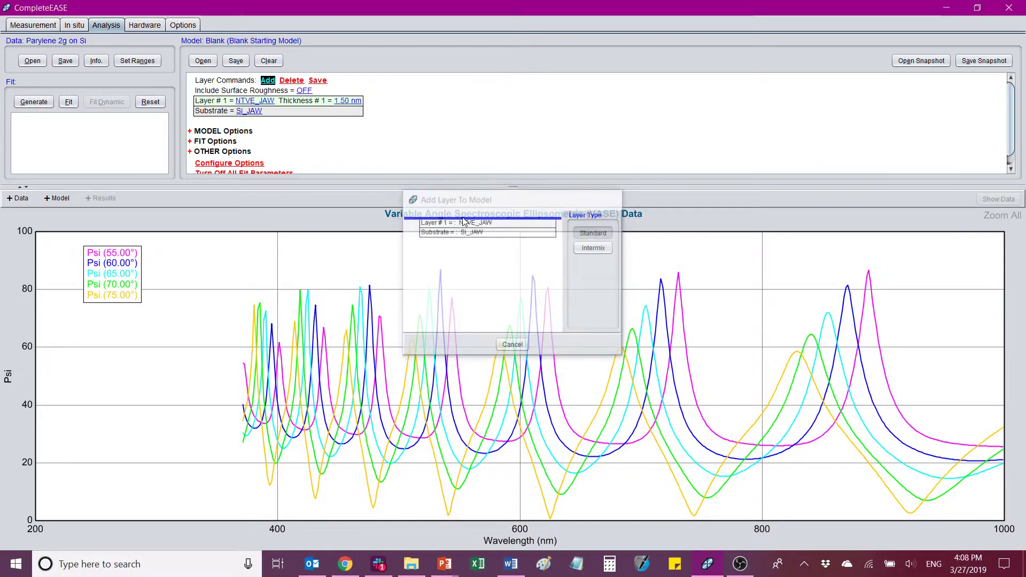
click(334, 195)
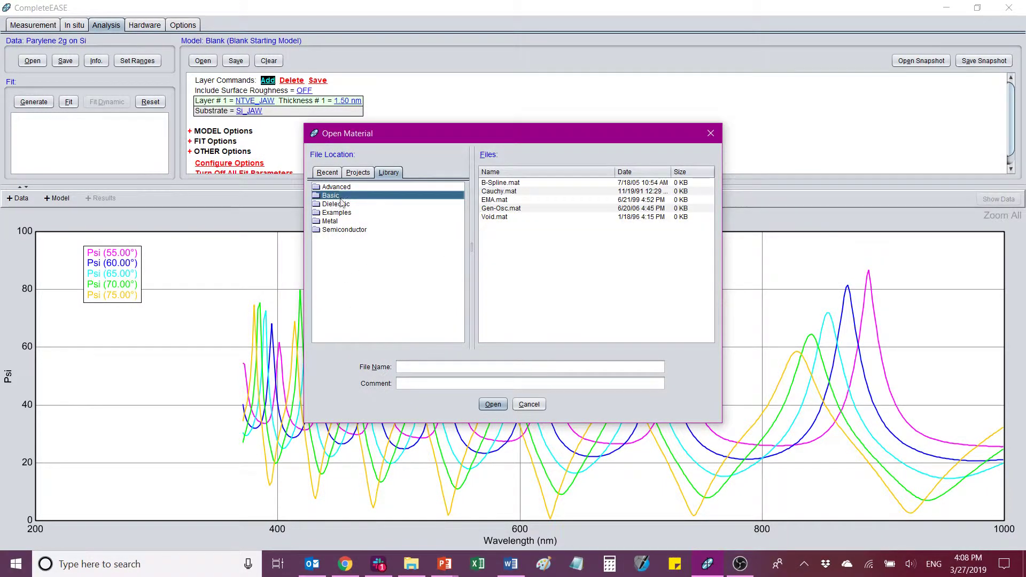
click(495, 192)
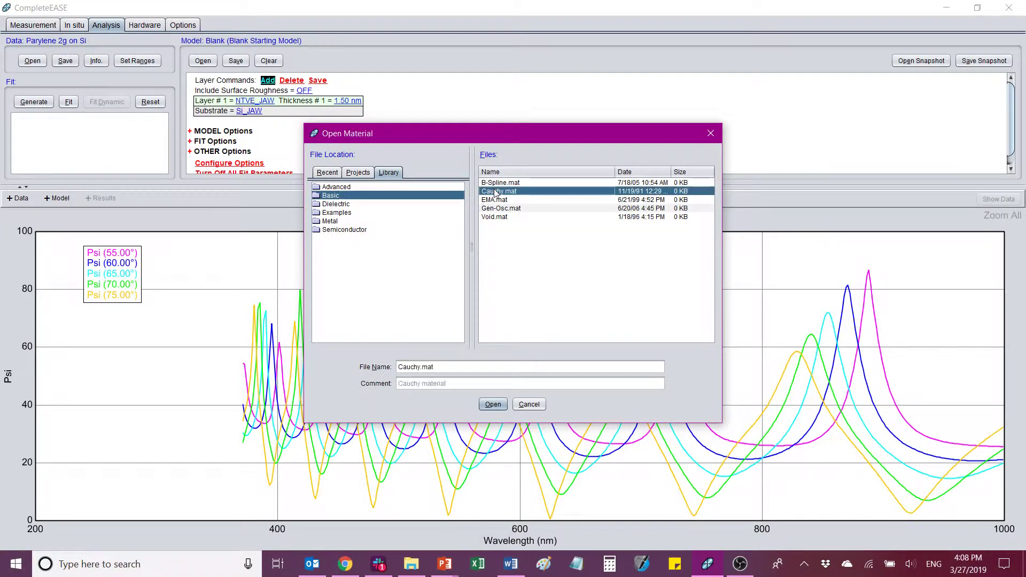
click(493, 404)
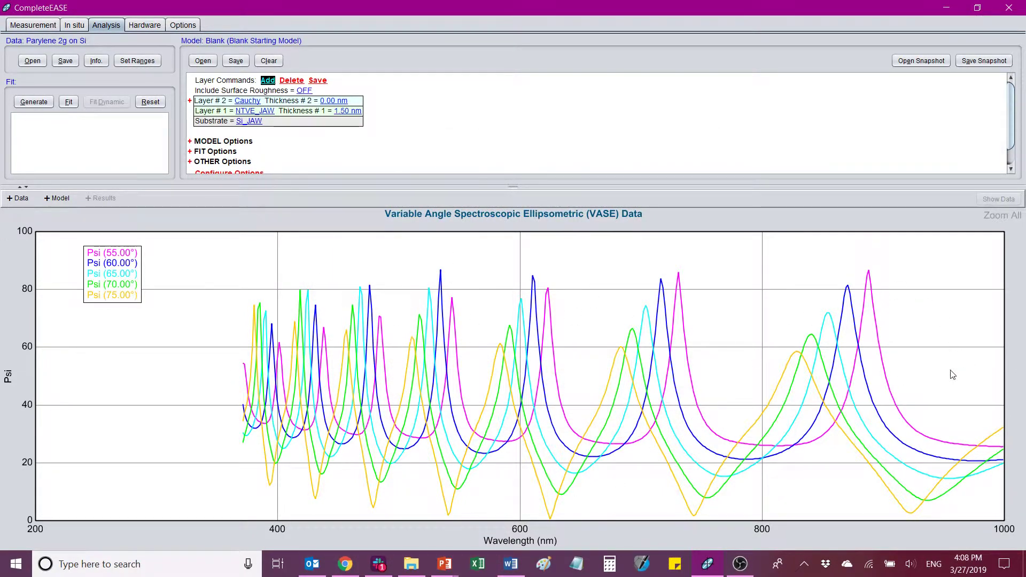
mouse_move(776, 344)
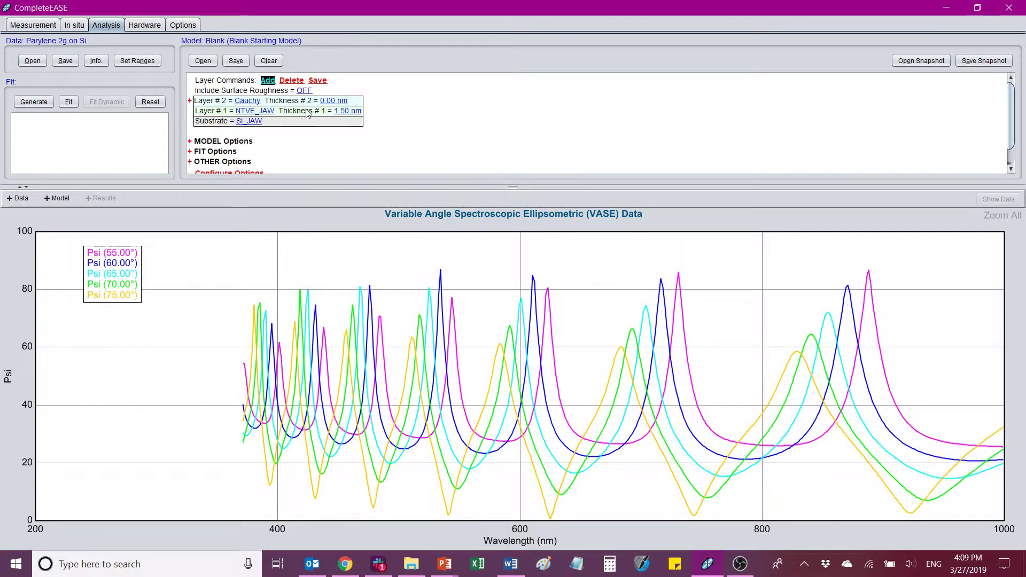
click(334, 101)
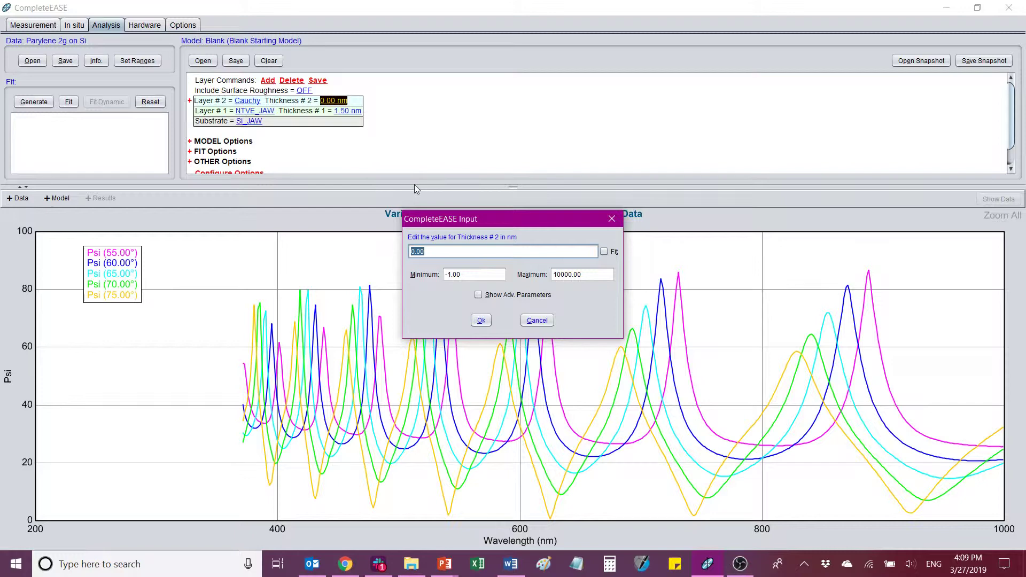
text(1500)
click(484, 321)
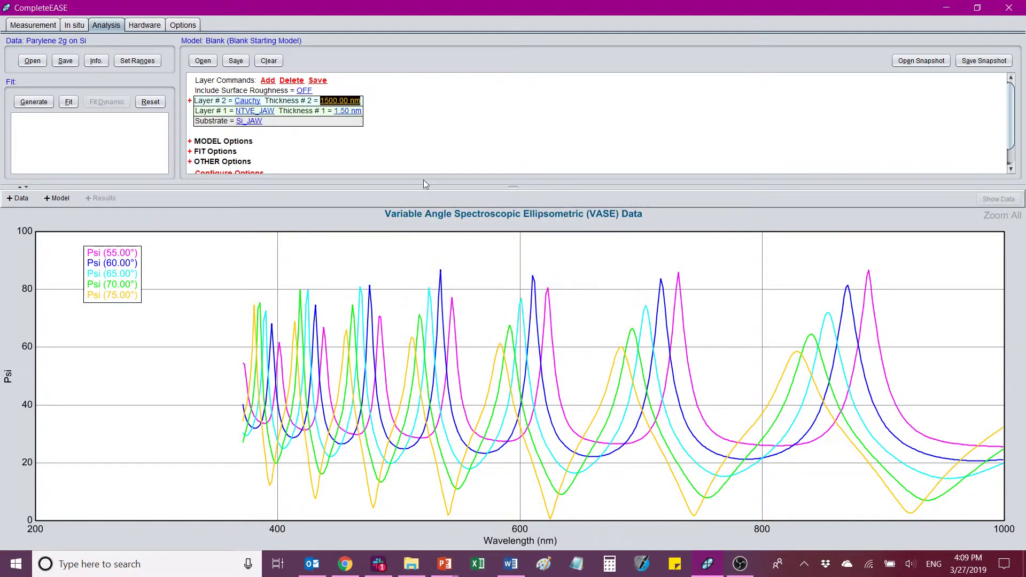
Step: Float Cauchy thickness, A and B and run the fit, reaching 1264.18 nm, MSE 354.5
click(190, 100)
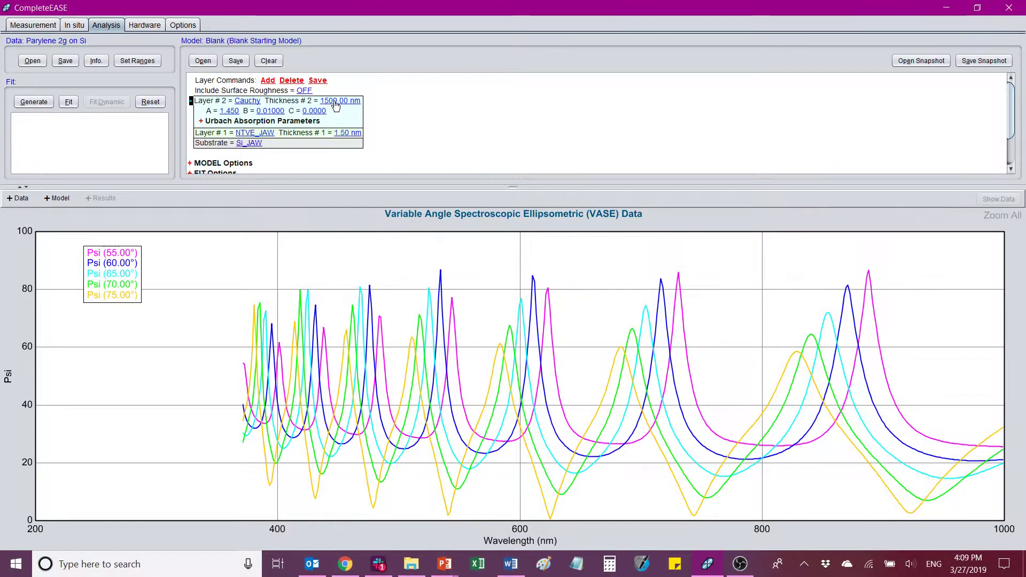
ctrl+click(336, 105)
ctrl+click(229, 111)
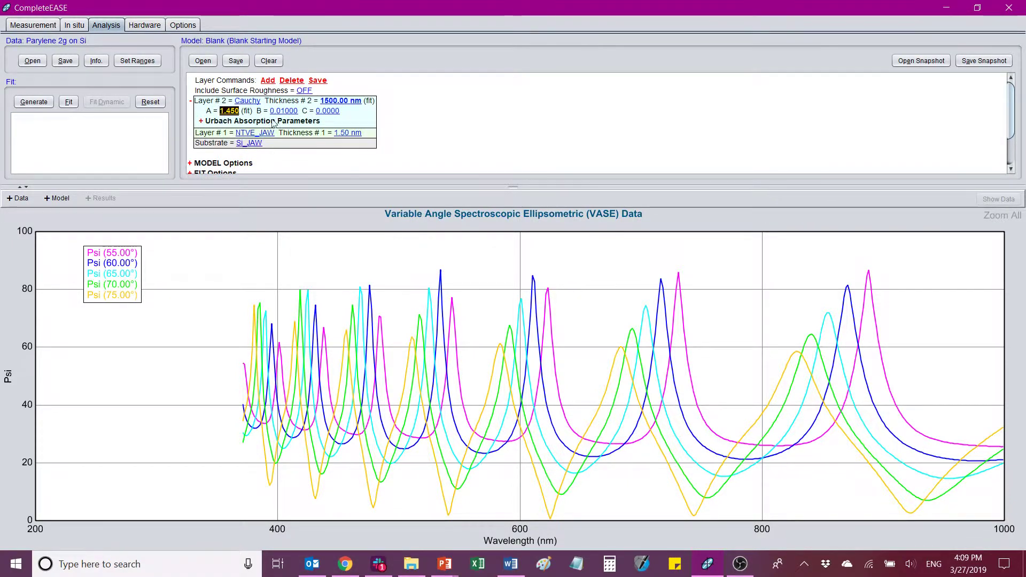
ctrl+click(283, 111)
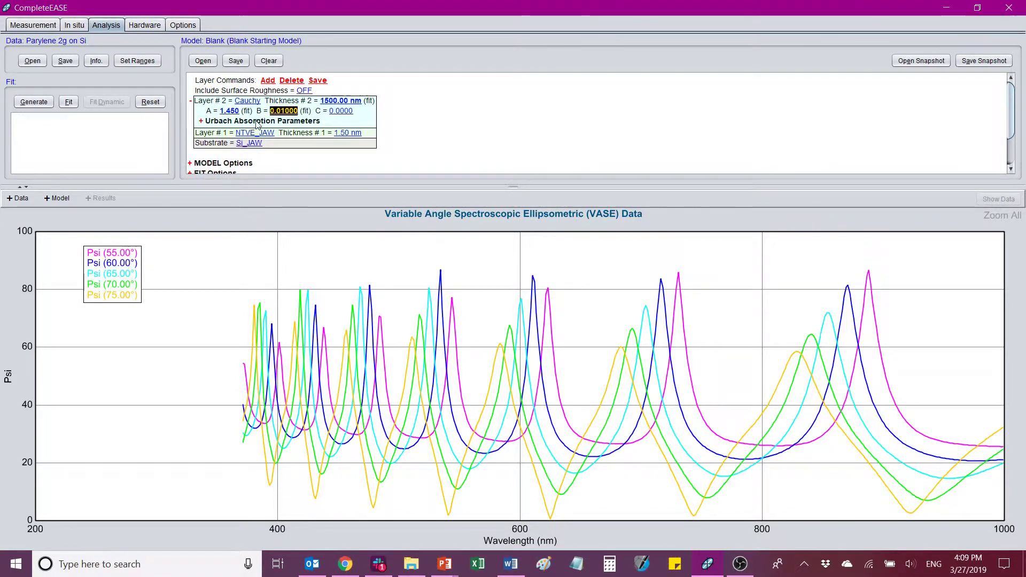
click(71, 105)
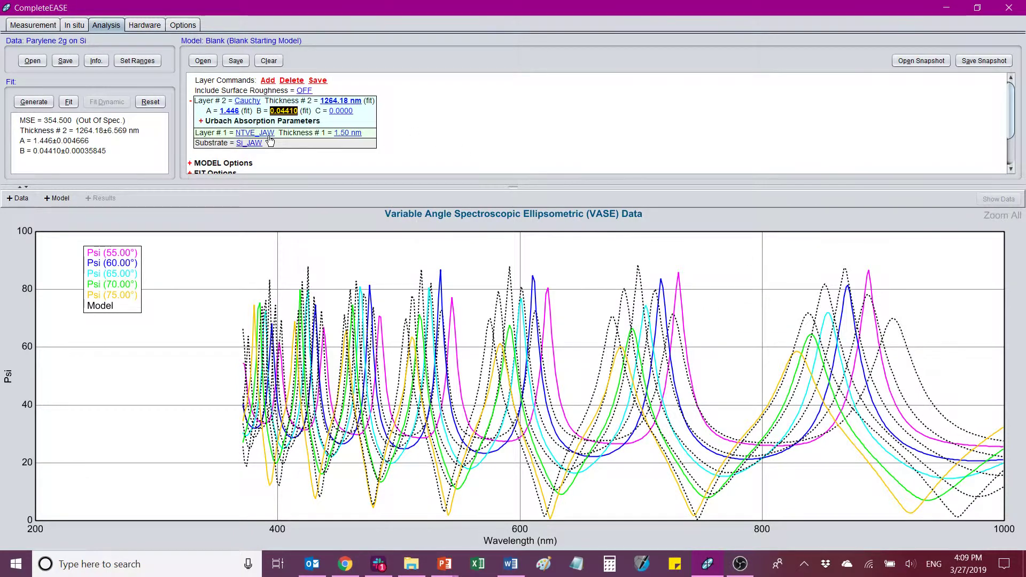
Step: Restrict the plotted data range to the 65.00° angle only
click(140, 64)
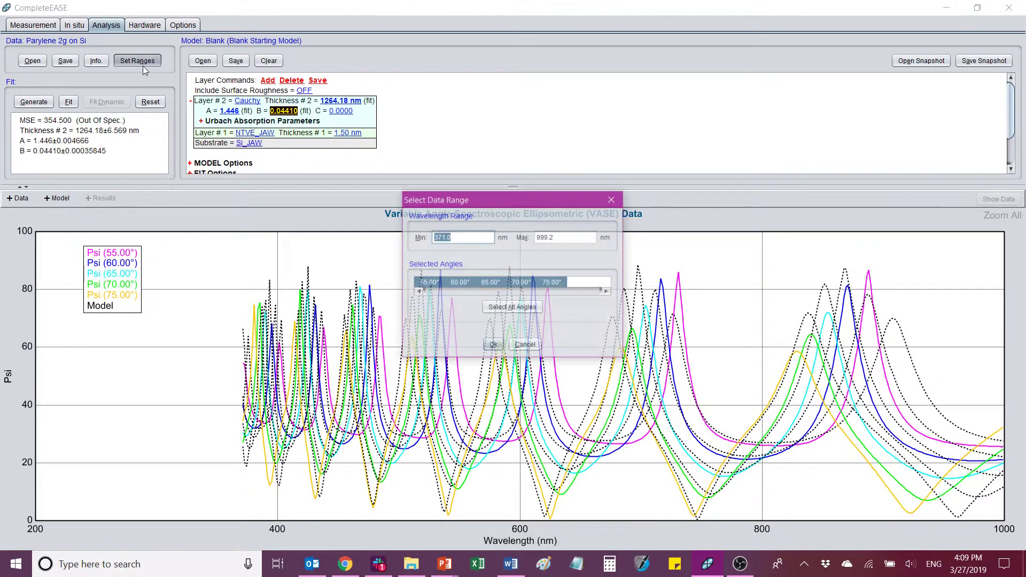
click(494, 282)
click(494, 347)
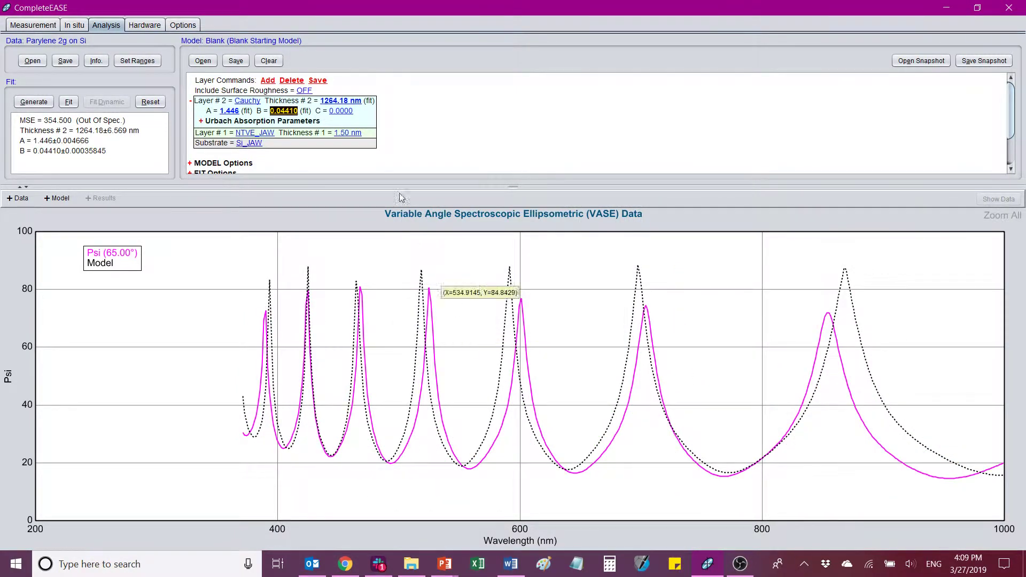
Step: Hand-tune the Cauchy layer to 1500.18 nm thickness and A of 1.286
scroll(343, 106, up, 9)
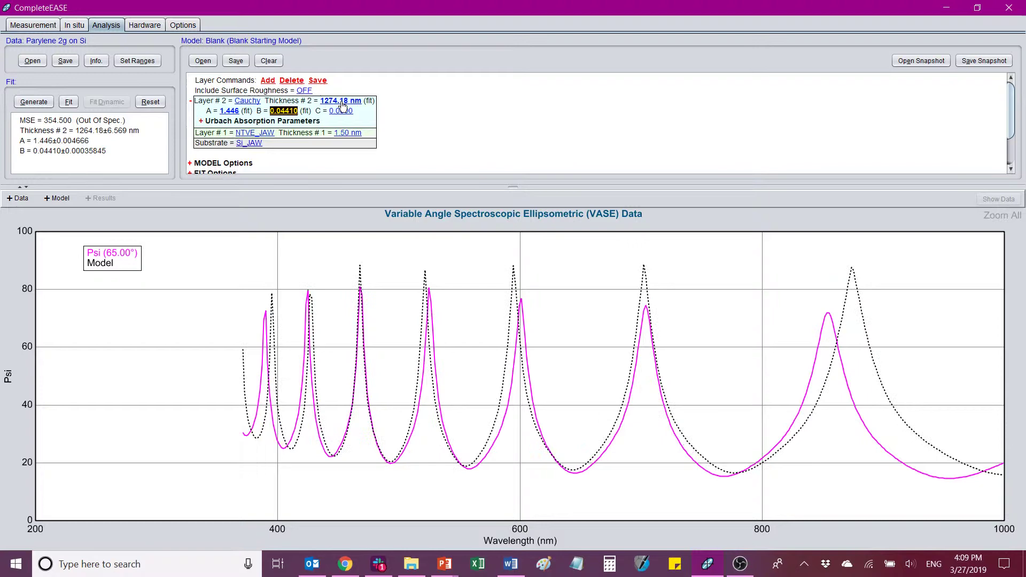
scroll(342, 106, up, 5)
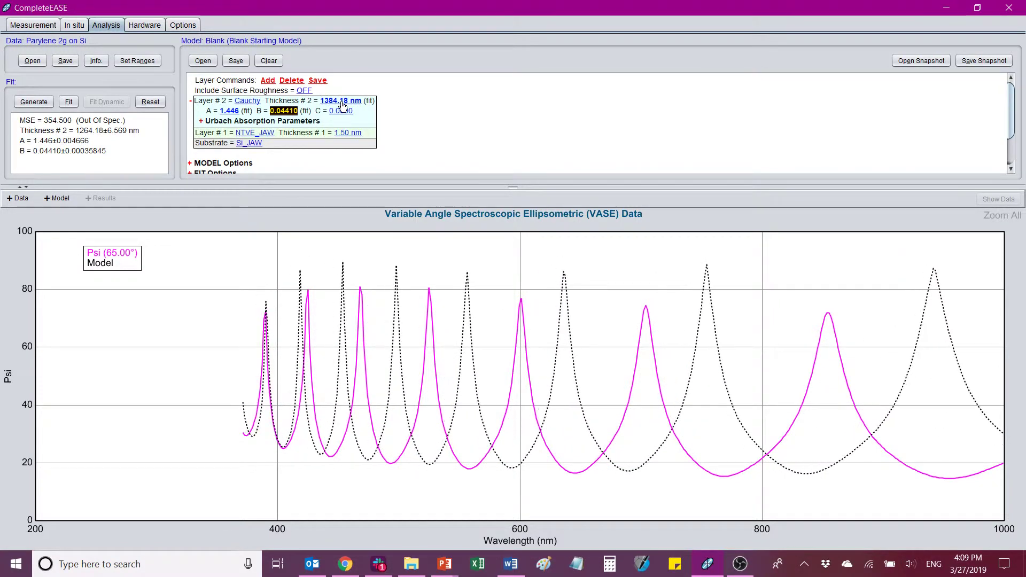
scroll(342, 106, up, 4)
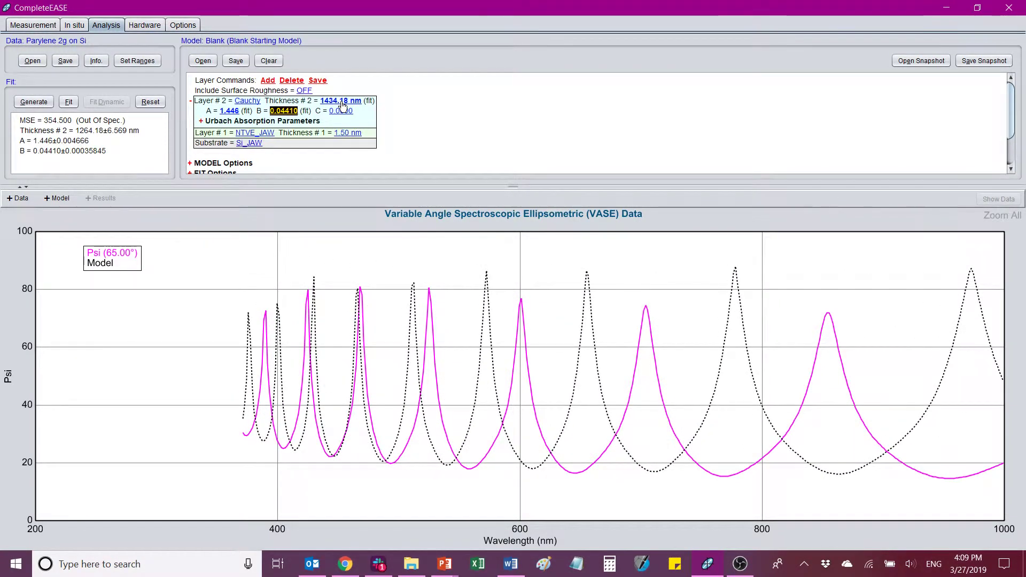
scroll(337, 106, up, 6)
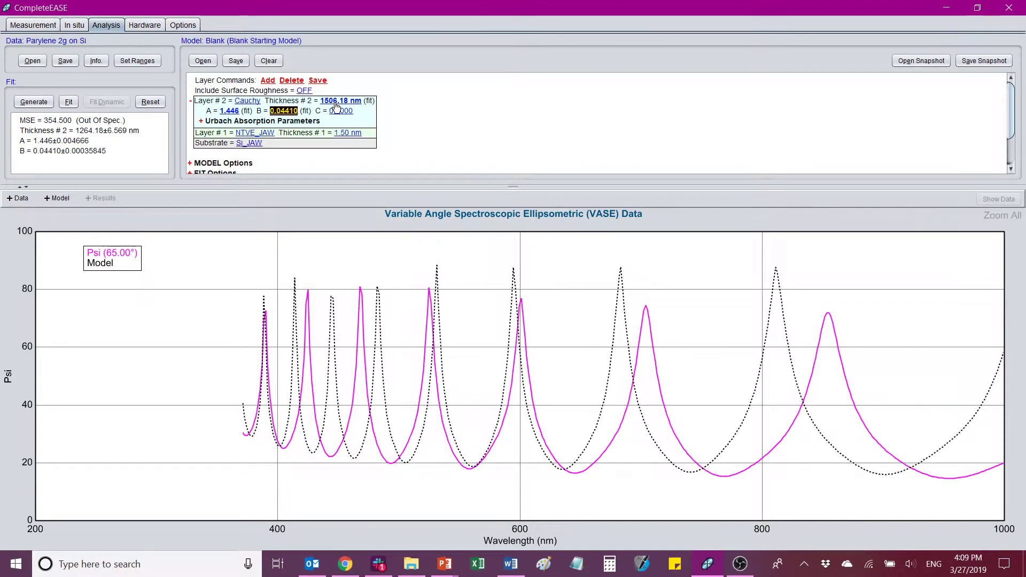
scroll(337, 106, down, 3)
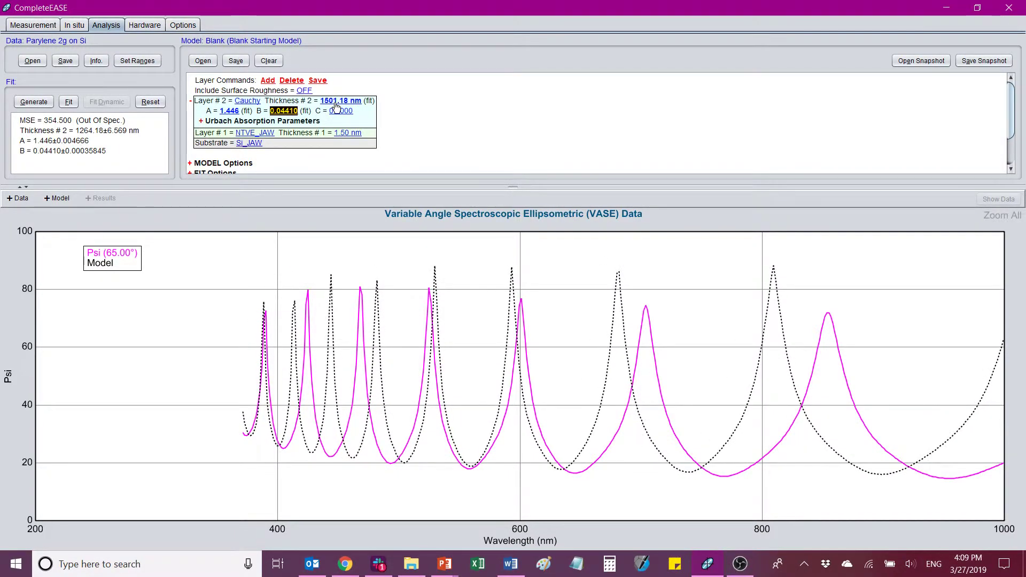
scroll(336, 106, down, 1)
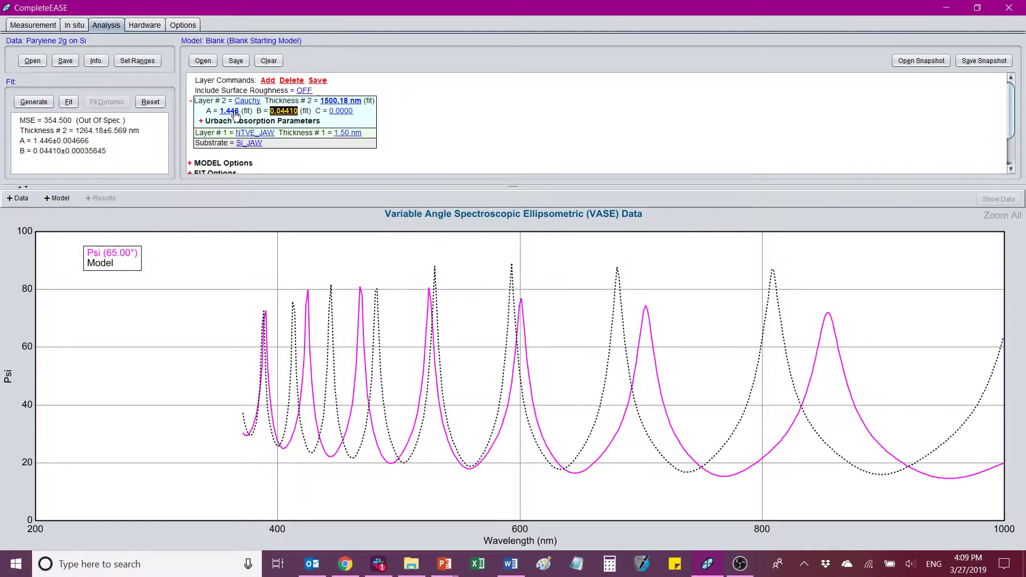
scroll(236, 114, down, 7)
scroll(236, 113, down, 6)
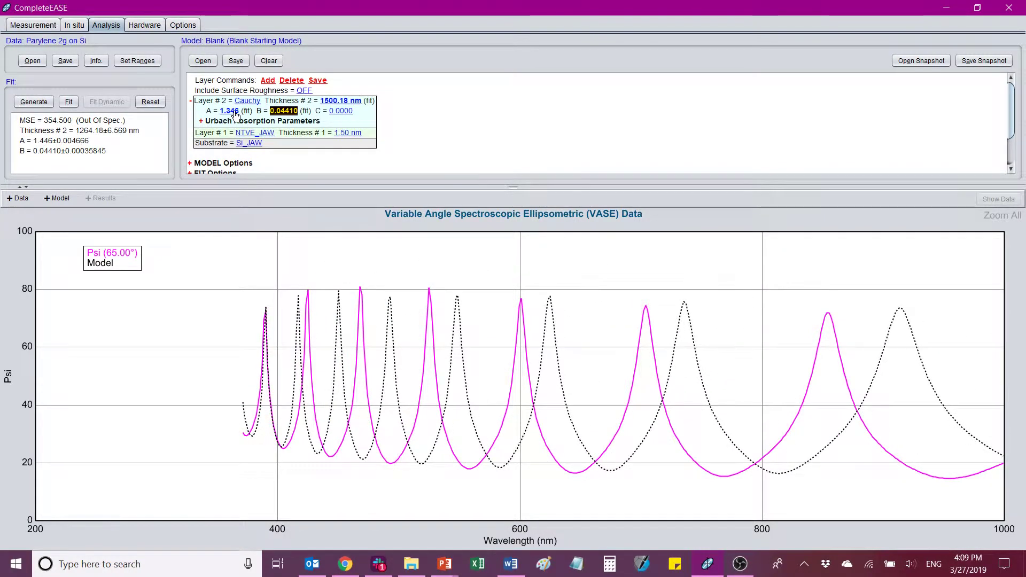
scroll(235, 113, up, 3)
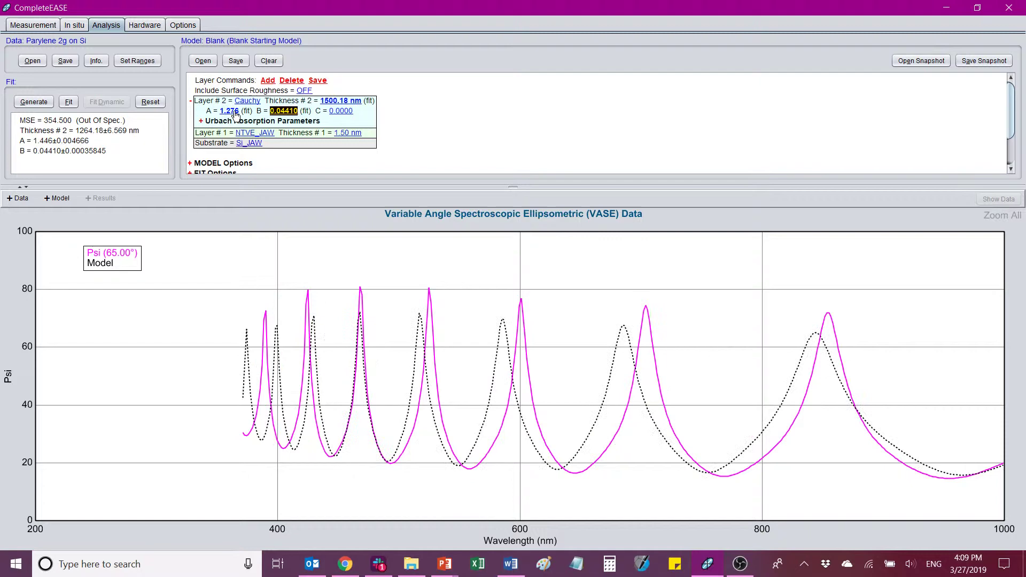
scroll(236, 113, down, 2)
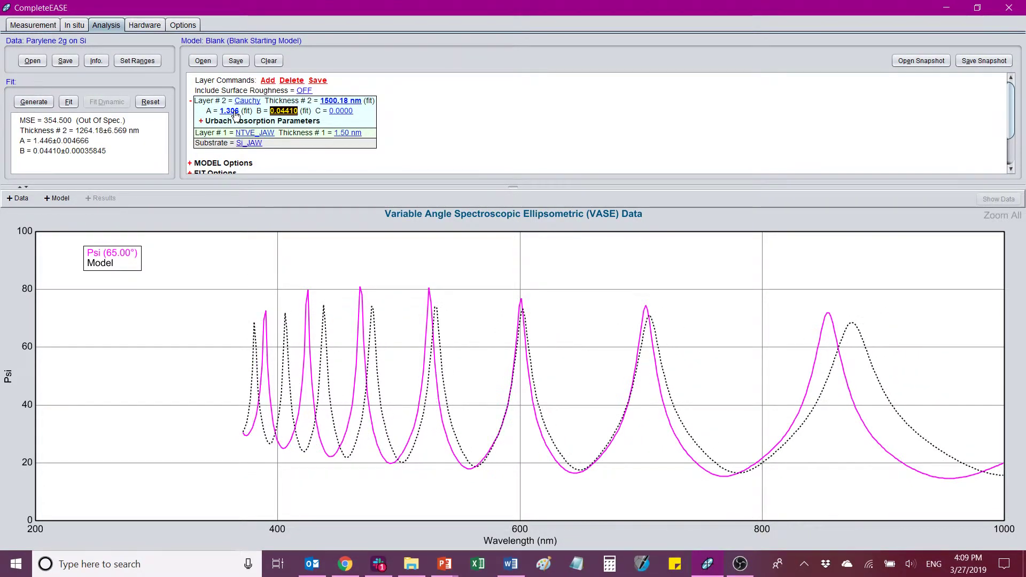
scroll(235, 113, down, 2)
scroll(235, 113, down, 1)
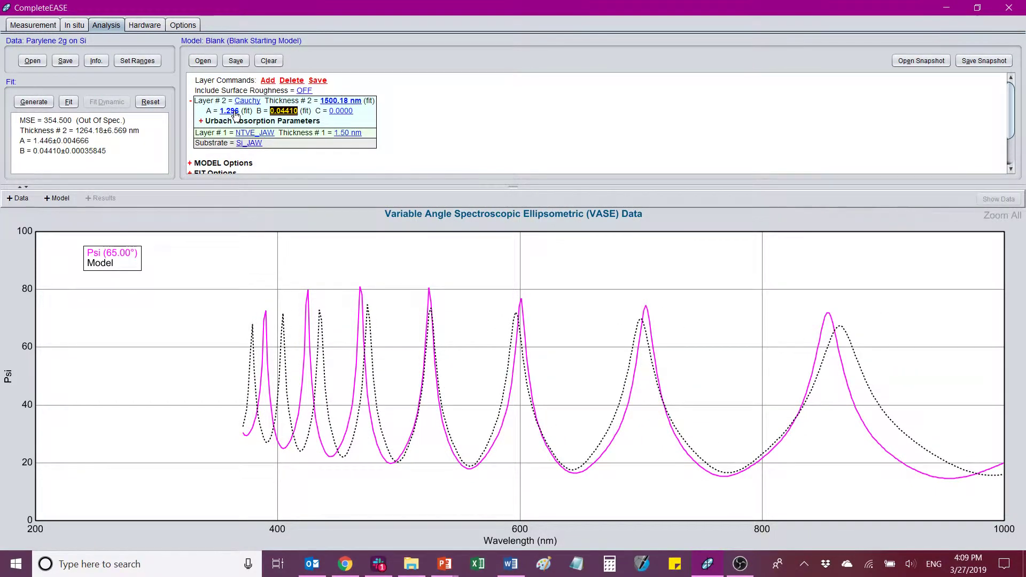
scroll(236, 113, down, 1)
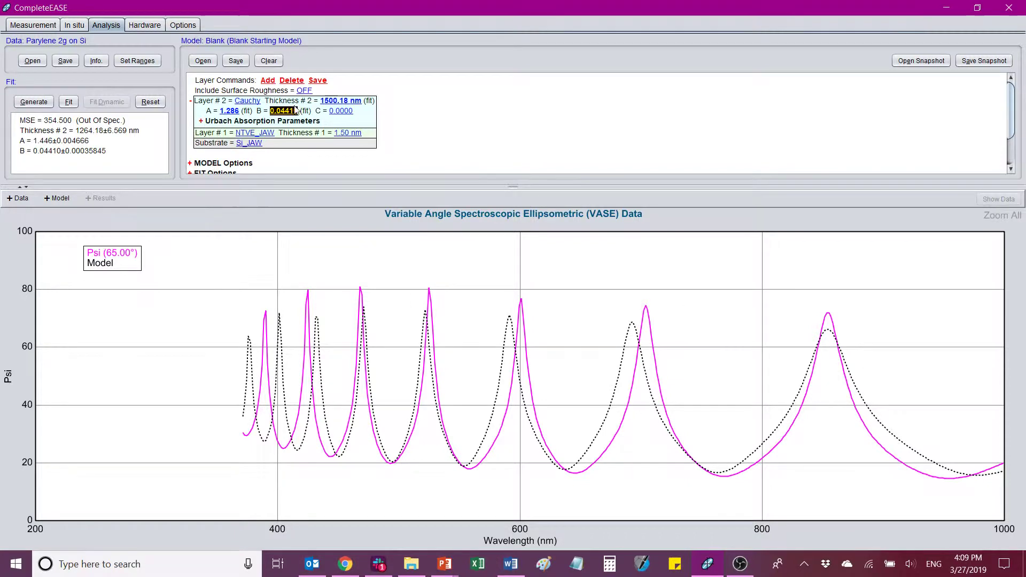
Step: Fix Cauchy A and B and fit the film thickness alone
click(244, 113)
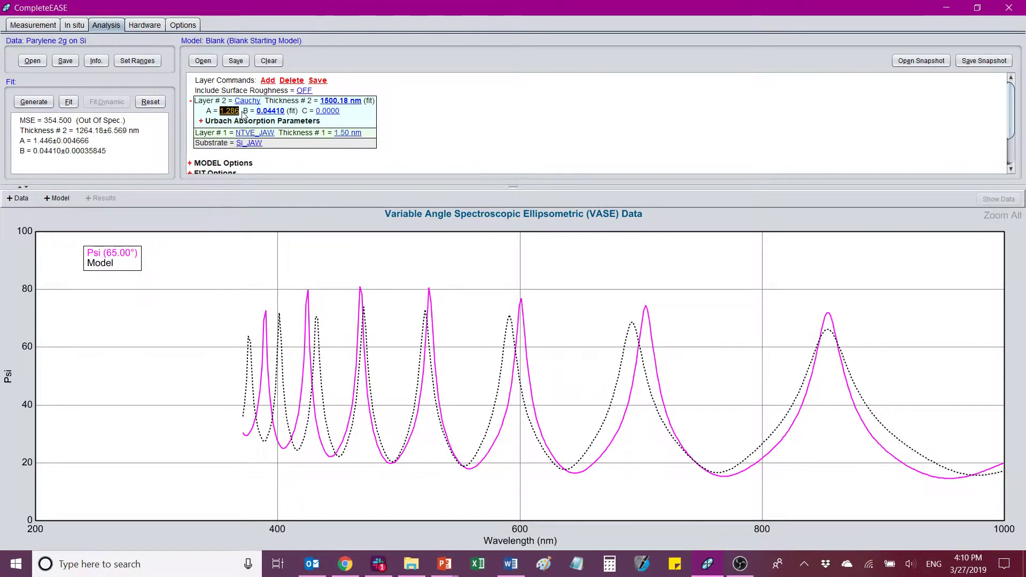
click(271, 114)
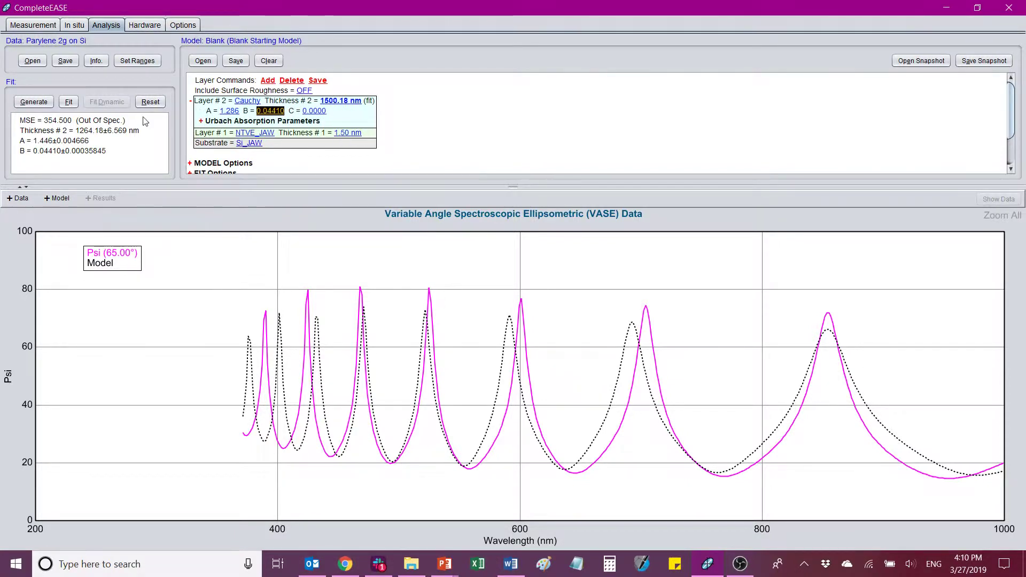
click(69, 101)
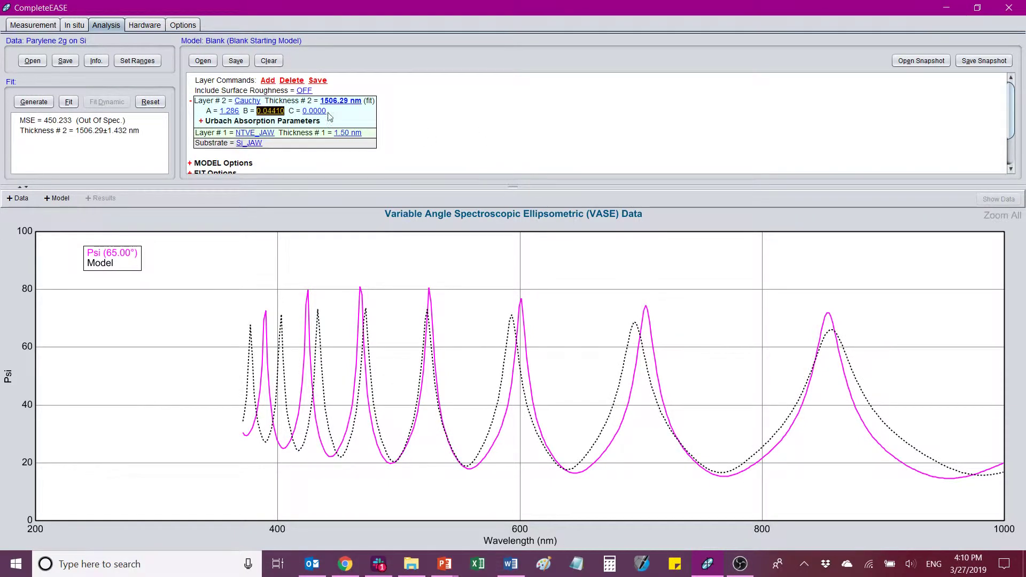
Step: Fit thickness with Cauchy A, B and C floated, reaching 1129.05 nm and MSE 191.116
mouse_move(439, 260)
click(230, 110)
click(283, 111)
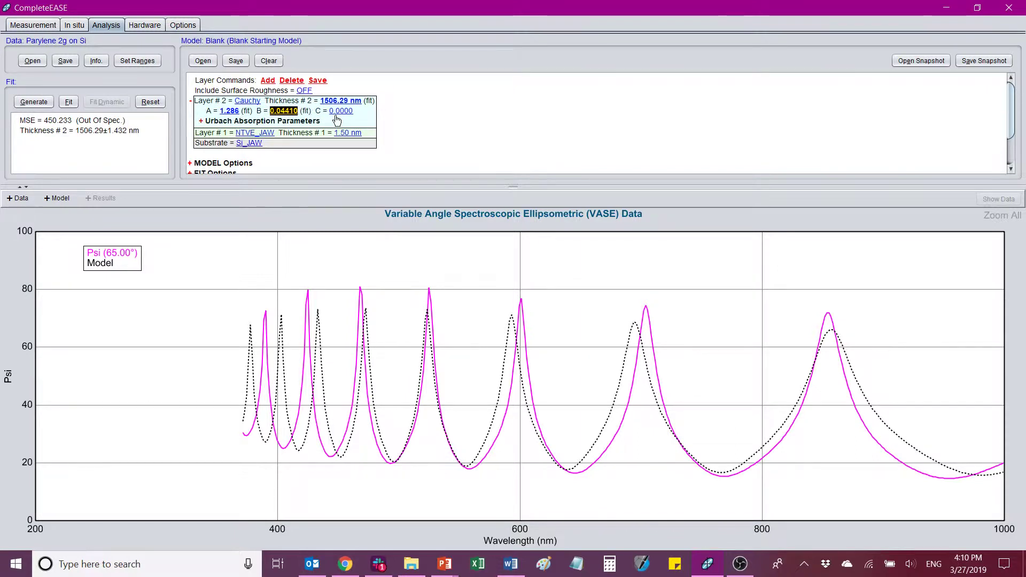
click(337, 111)
click(69, 101)
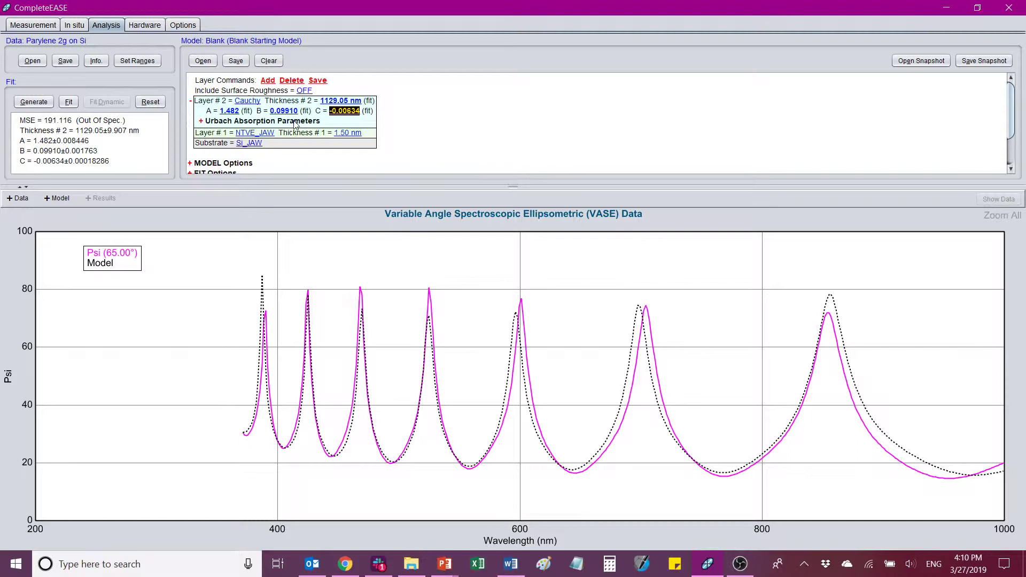
scroll(376, 136, down, 2)
scroll(307, 110, up, 2)
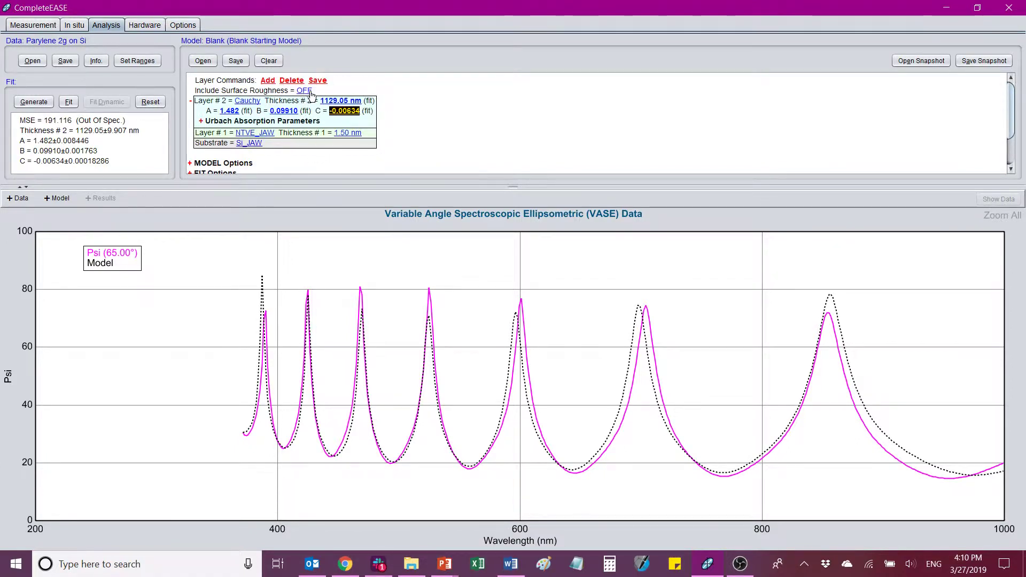
Step: Try a fit with surface roughness included, then switch roughness back off
click(304, 92)
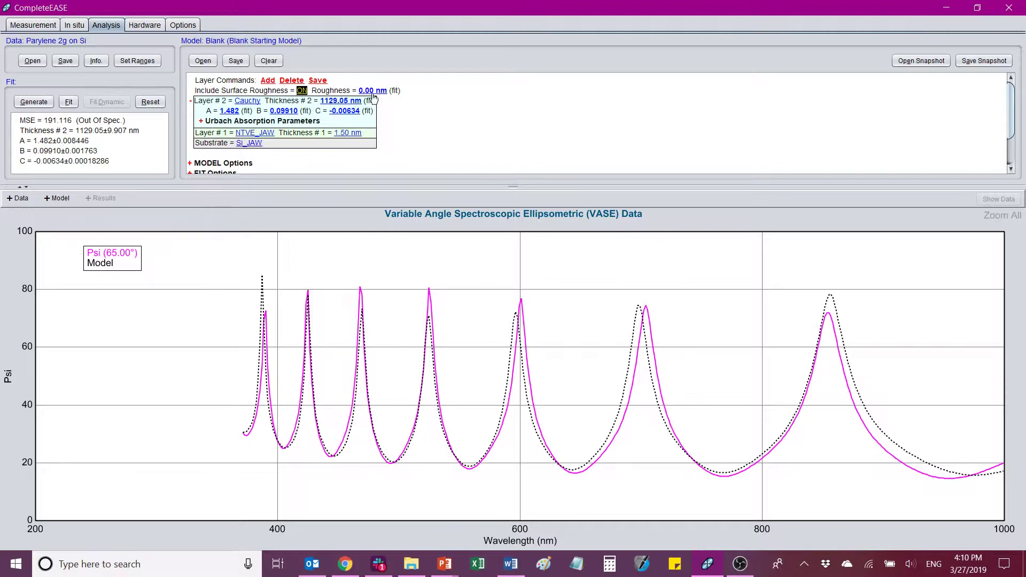
click(70, 103)
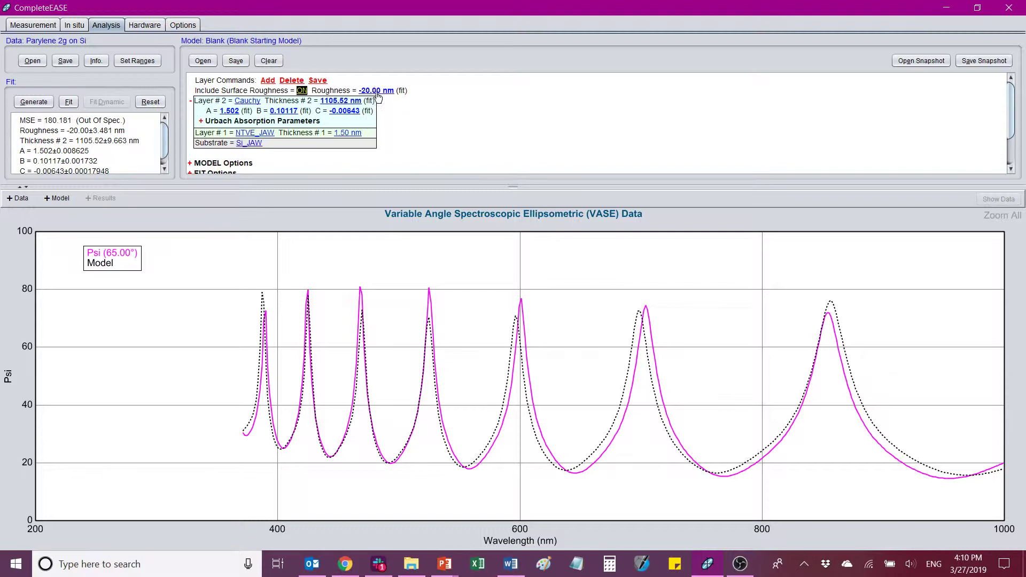
click(302, 90)
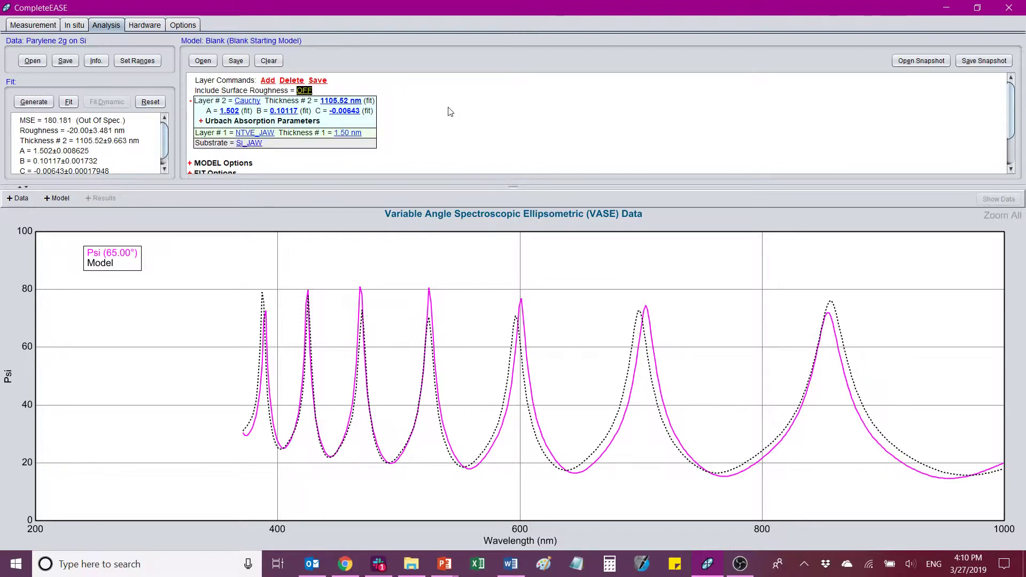
Step: Fix Cauchy C at 0 and refit, giving 1034.44 nm and MSE 455.881
click(344, 111)
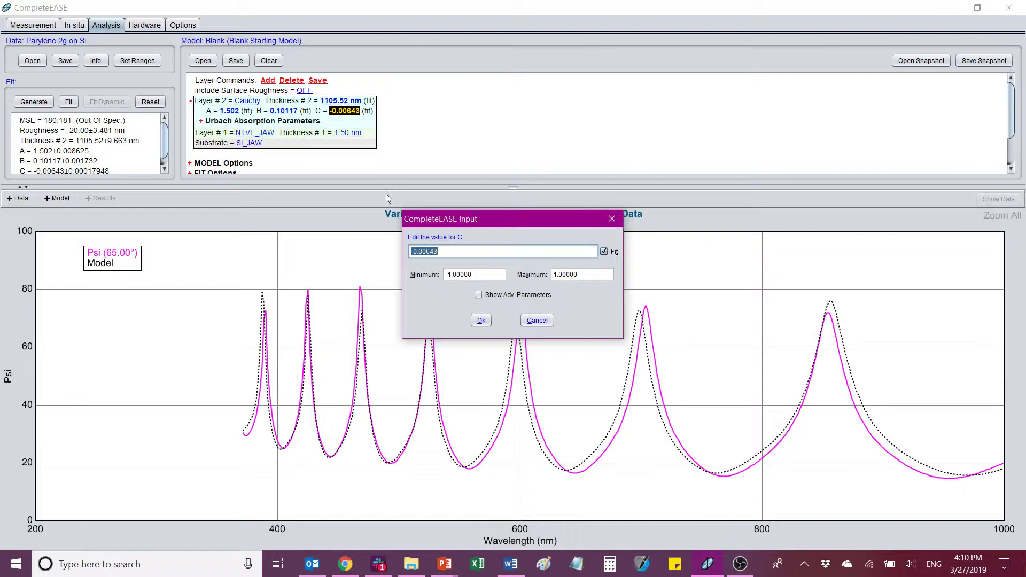
text(0)
click(480, 320)
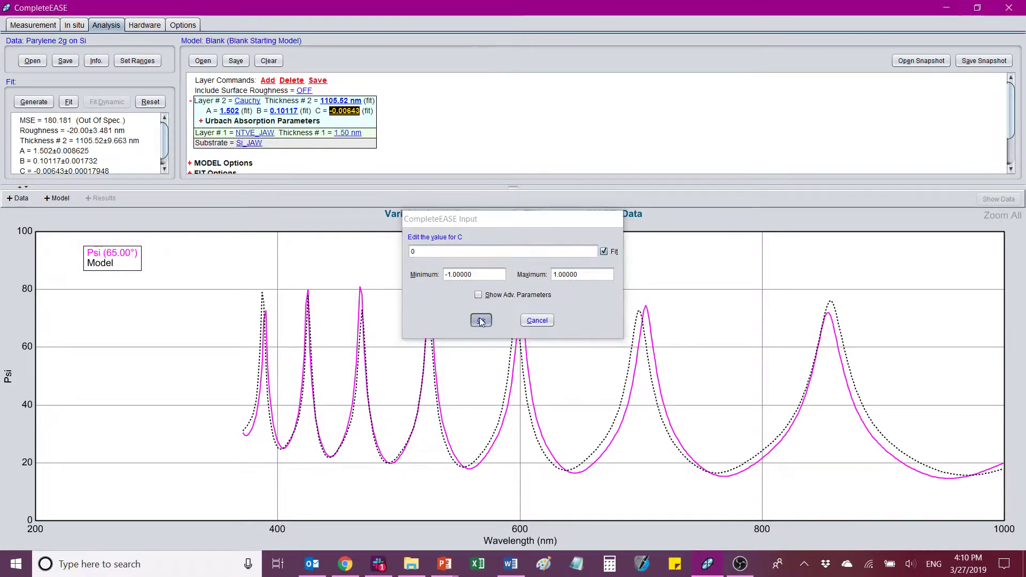
click(360, 111)
click(69, 102)
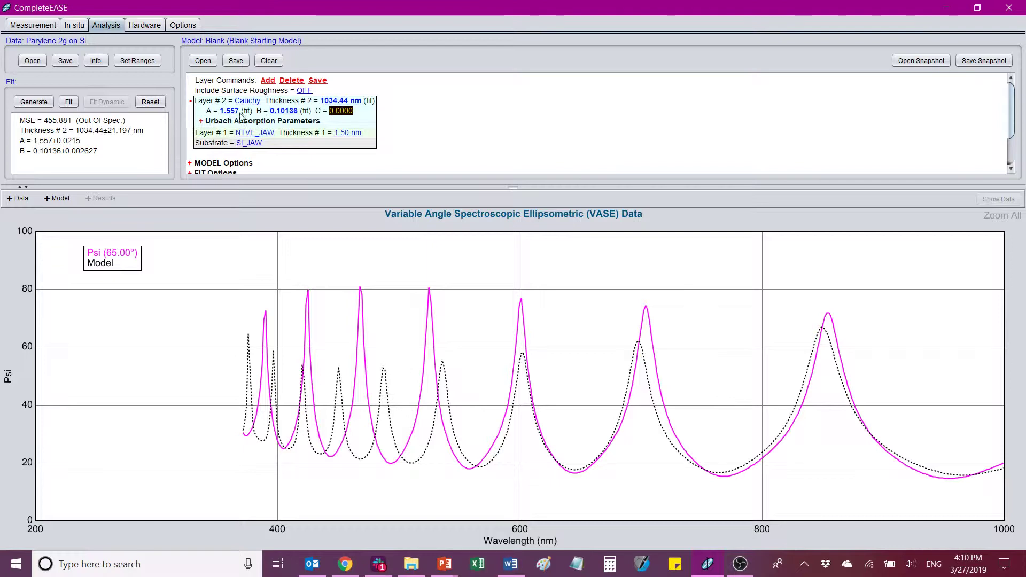
Step: Reset the Cauchy layer to 1500 nm thickness and A of 1.300
click(353, 101)
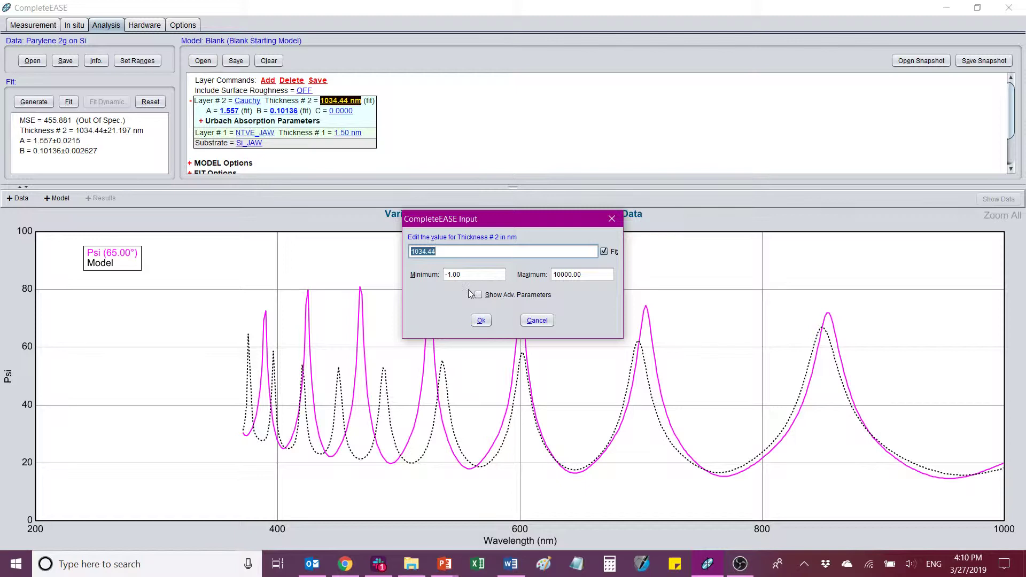
click(537, 321)
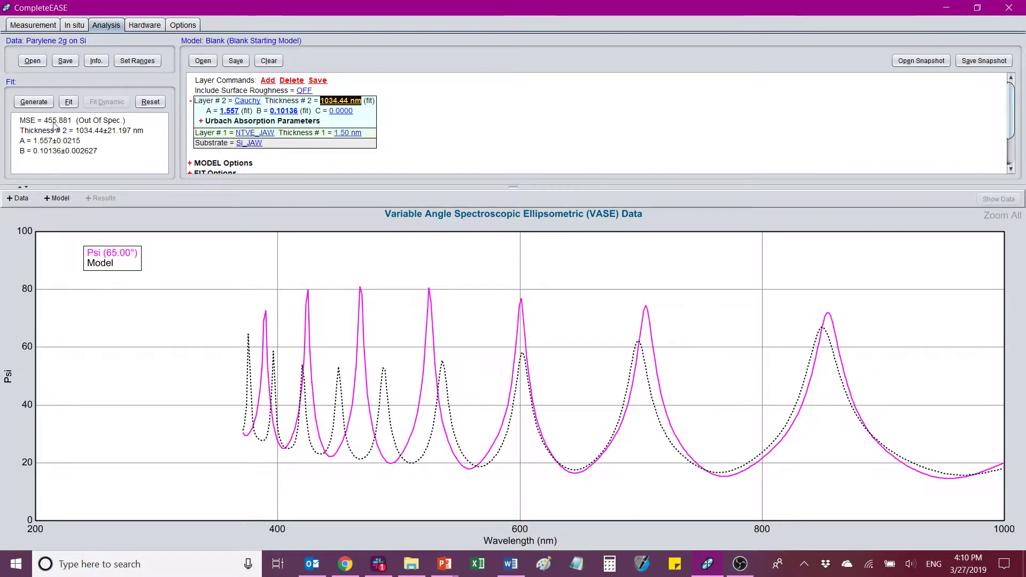
click(338, 103)
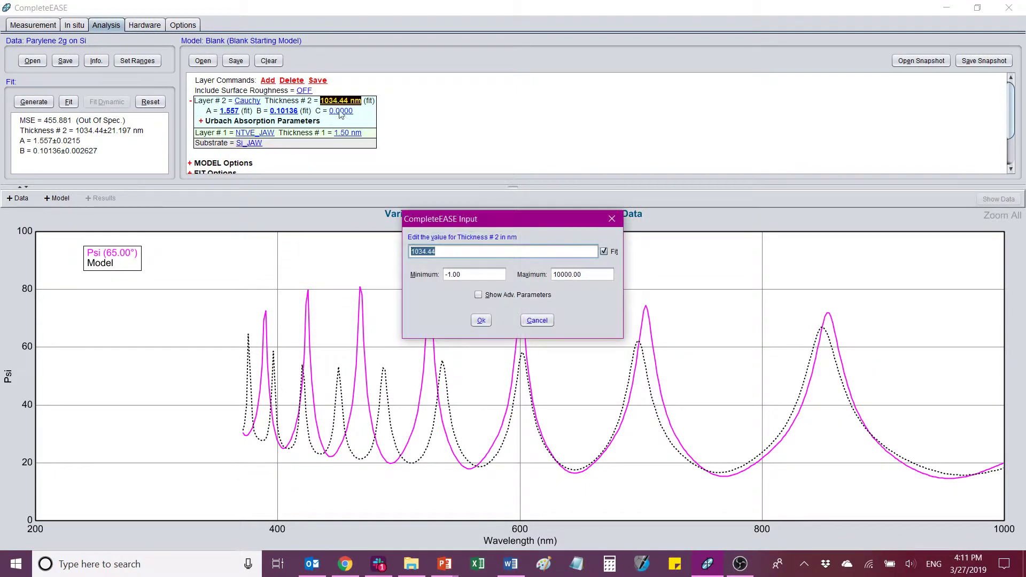
text(1500)
click(481, 321)
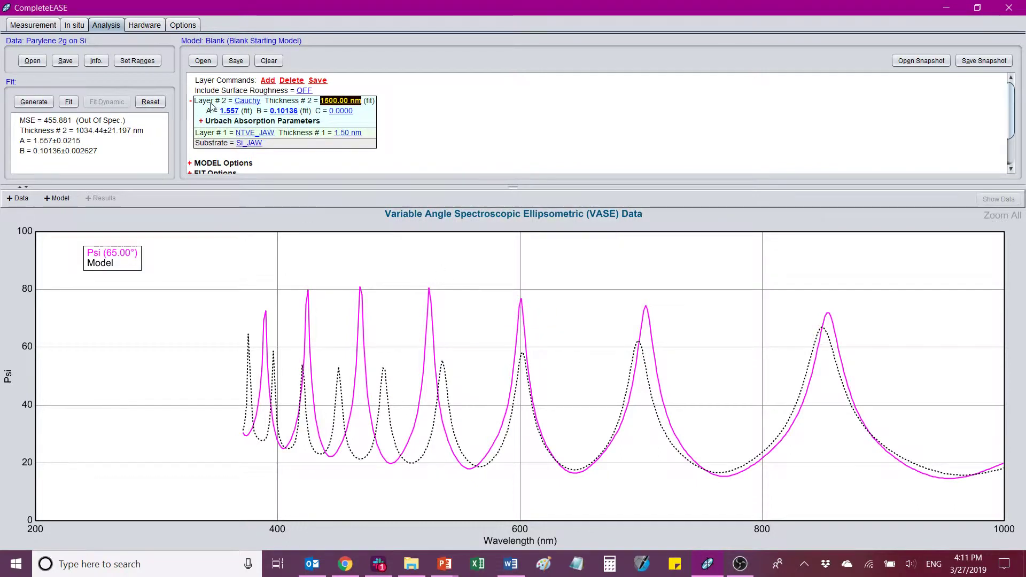
click(233, 111)
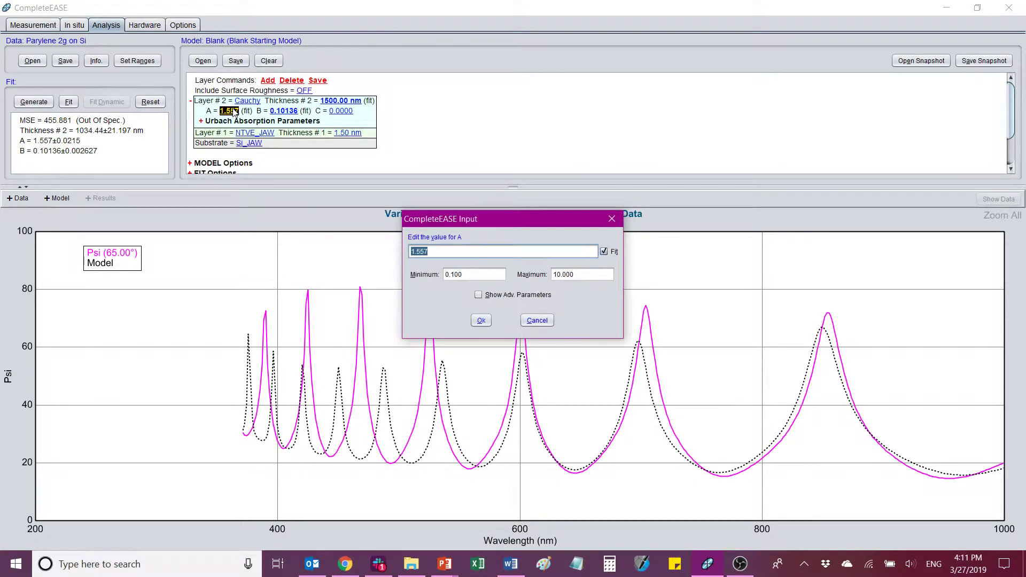
text(1.3)
key(Return)
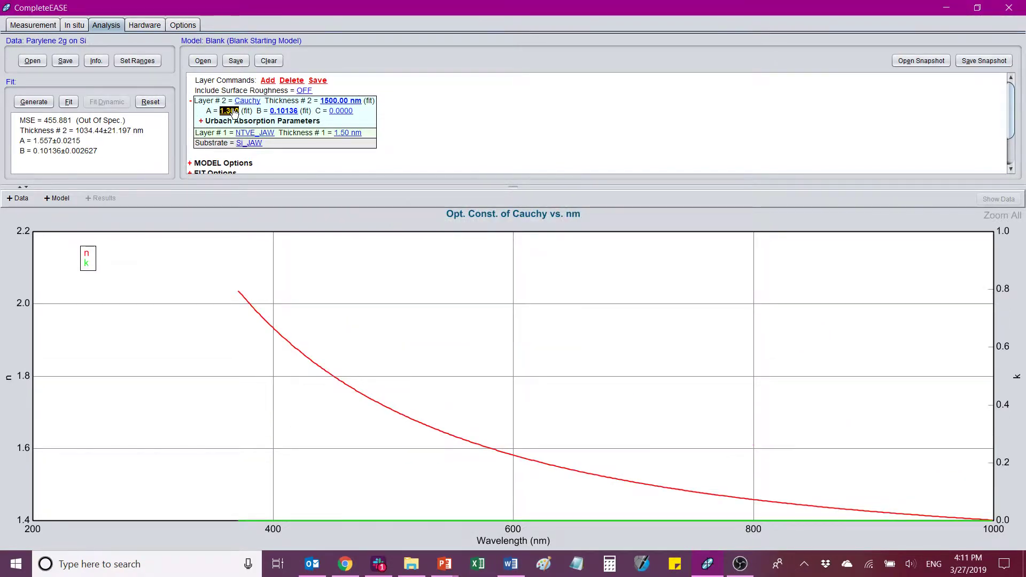
Step: Show the Psi data graph again and refit, landing at 1064.07 nm, MSE 429.938
click(21, 198)
click(59, 209)
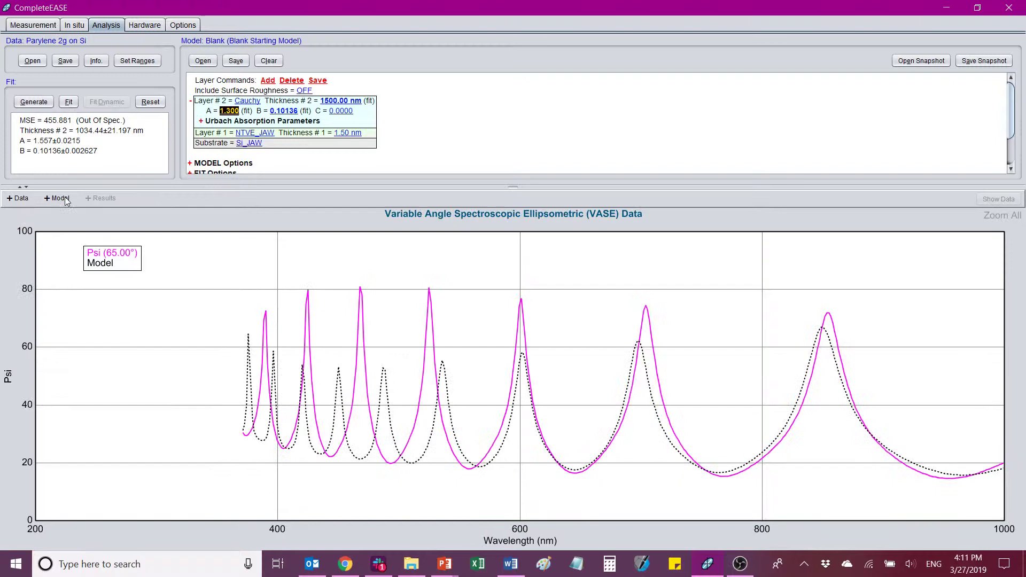
click(70, 105)
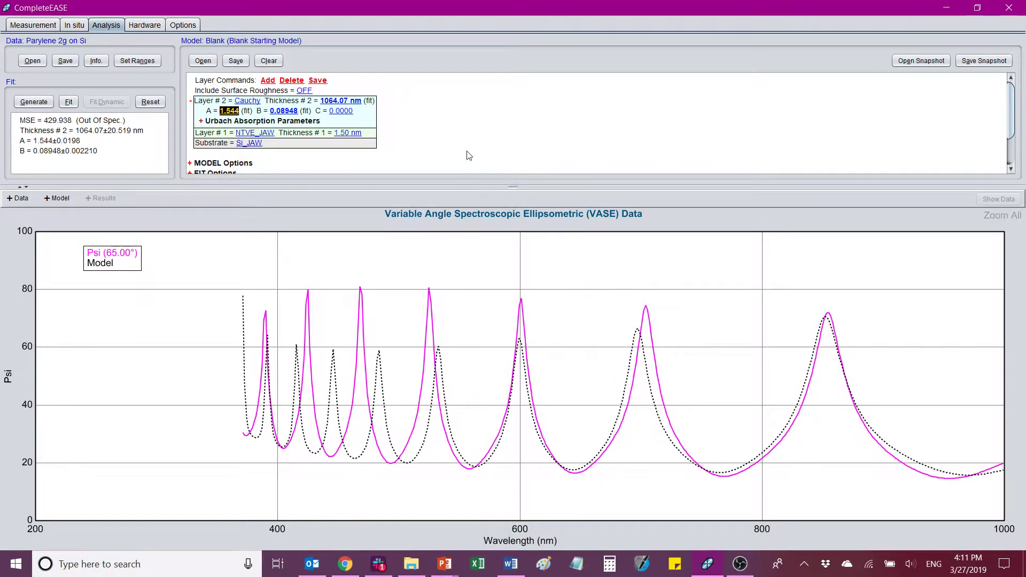
Step: Restart thickness at 1400 nm with 1200–1600 nm limits and refit, pinning at 1200 nm
scroll(306, 121, down, 3)
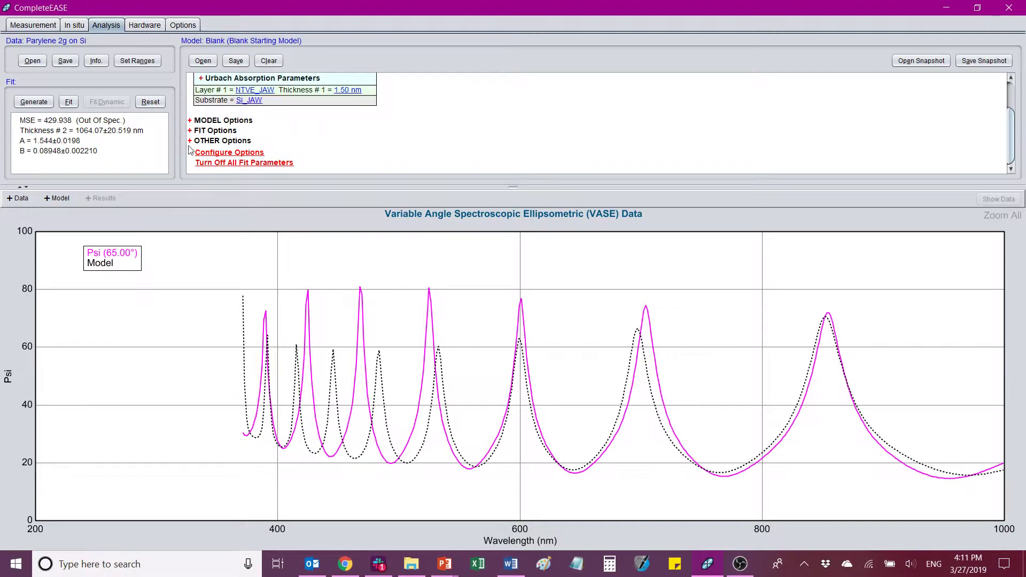
scroll(190, 150, up, 3)
click(340, 101)
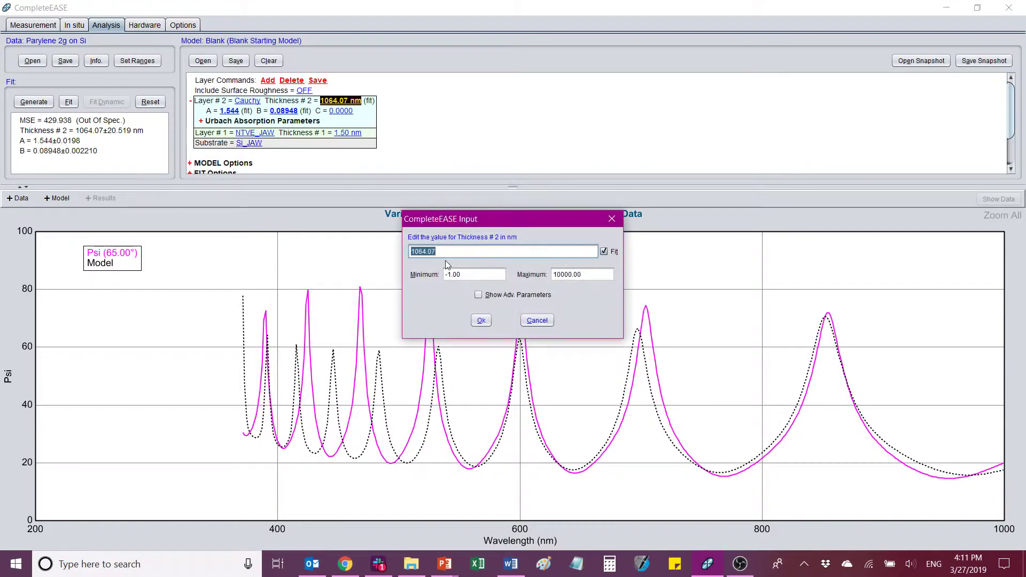
text(1400)
drag(424, 256, 410, 253)
text(1)
click(476, 276)
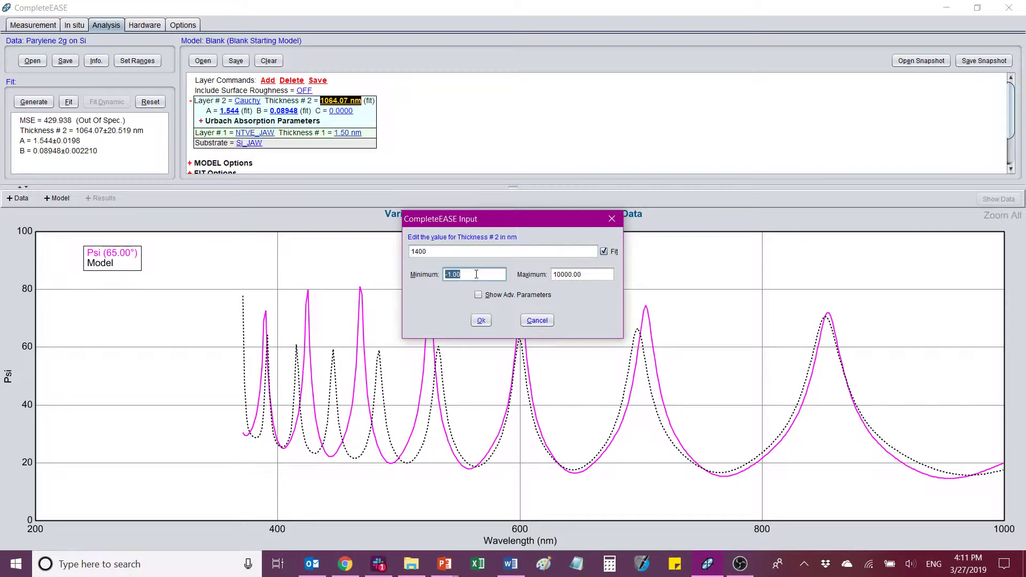
text(12)
click(595, 276)
text(1)
click(481, 320)
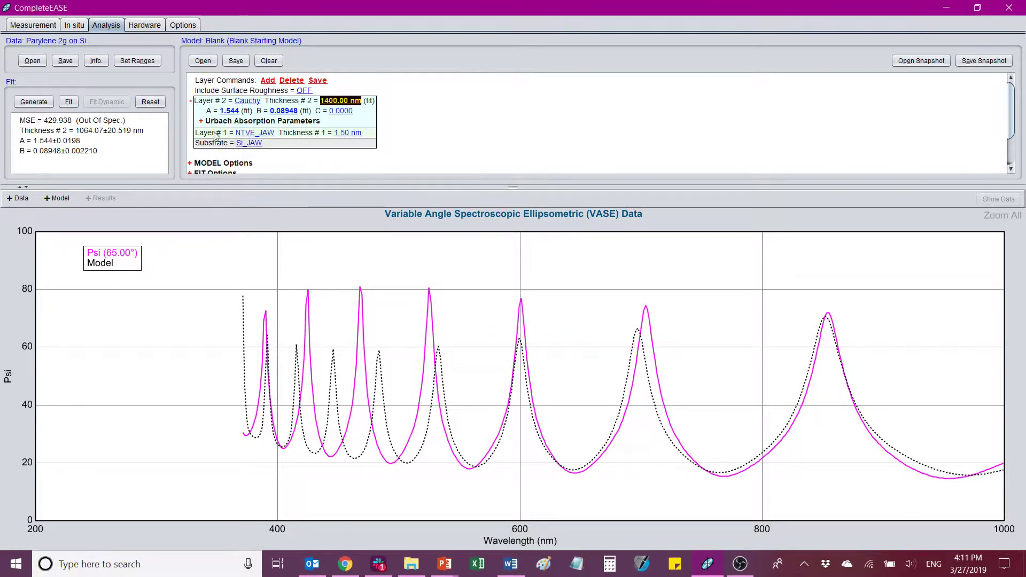
click(68, 101)
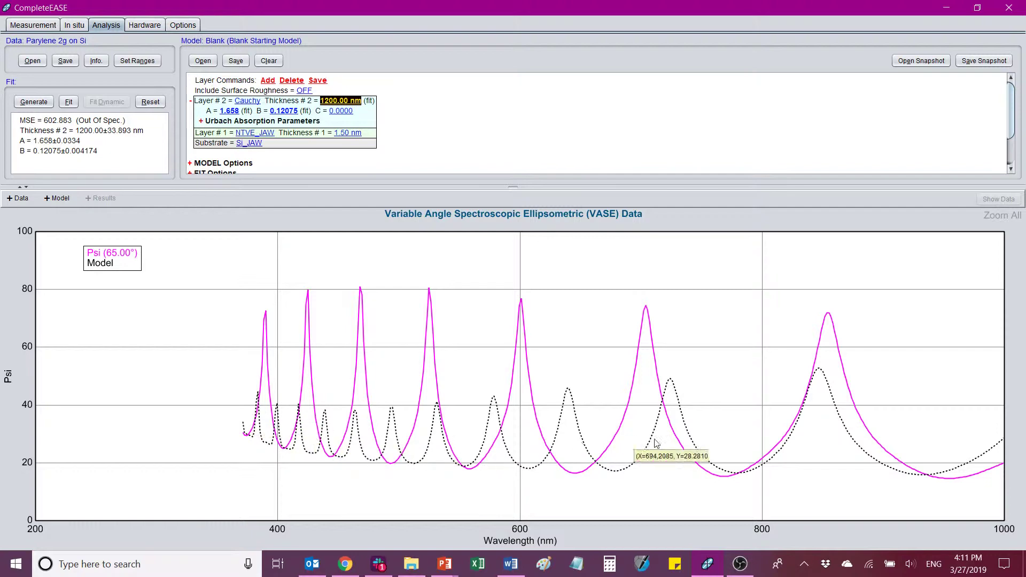
Step: Scroll-adjust the Cauchy layer to 1410.00 nm, A 1.358 and B 0.03675 to align fringes with Psi
scroll(230, 112, down, 3)
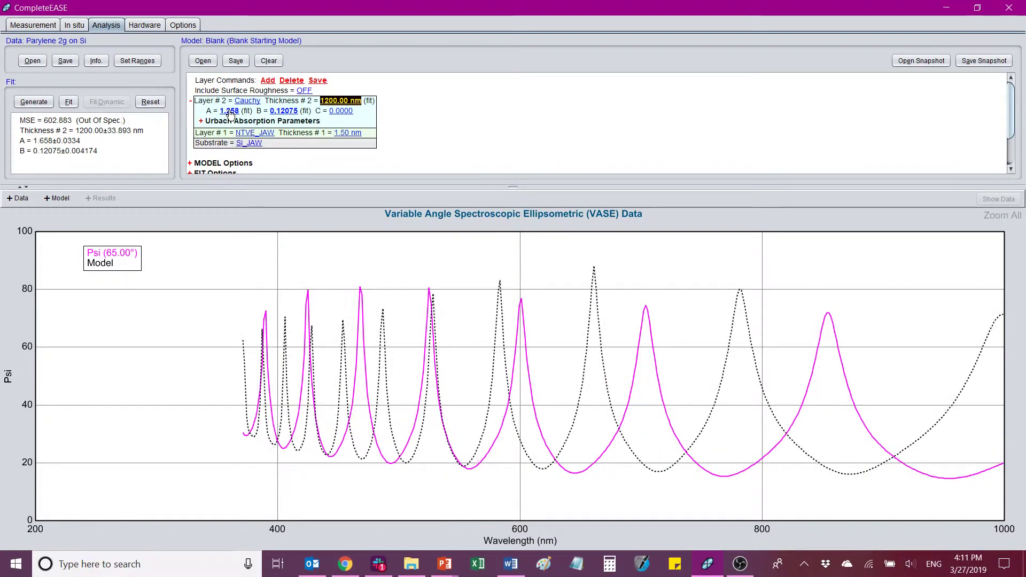
scroll(229, 112, down, 3)
scroll(230, 112, up, 3)
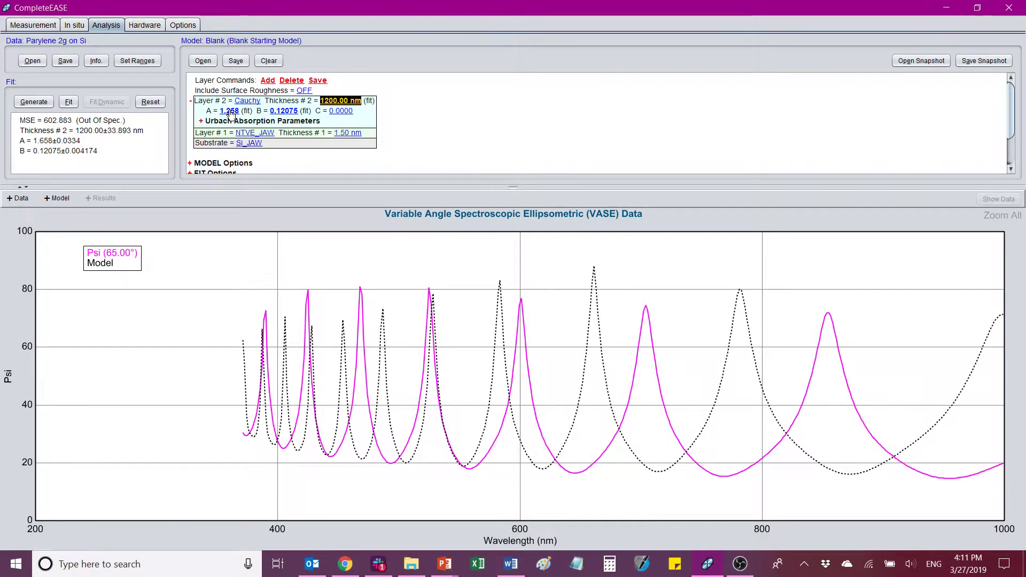
scroll(232, 112, up, 2)
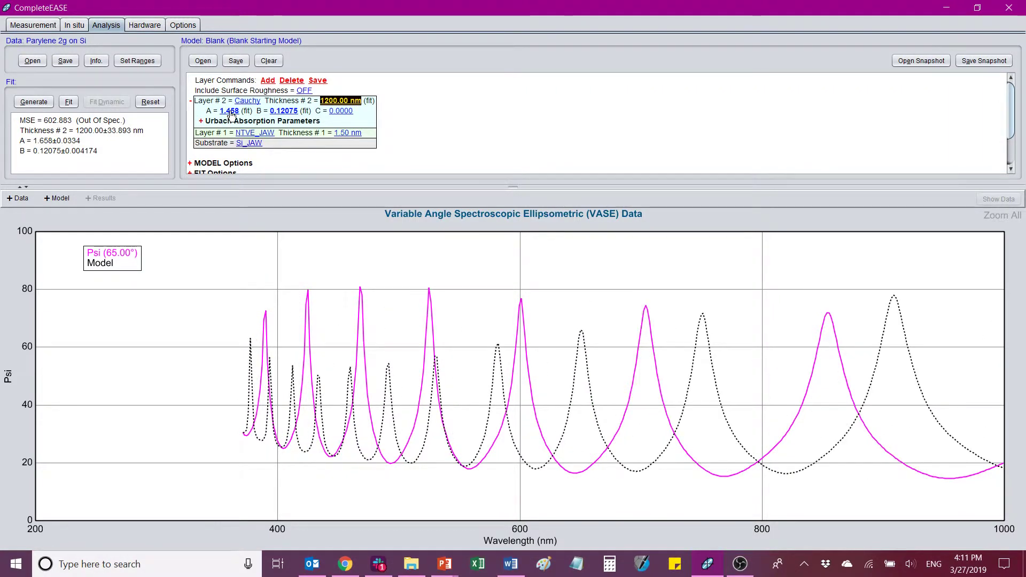
scroll(232, 113, down, 1)
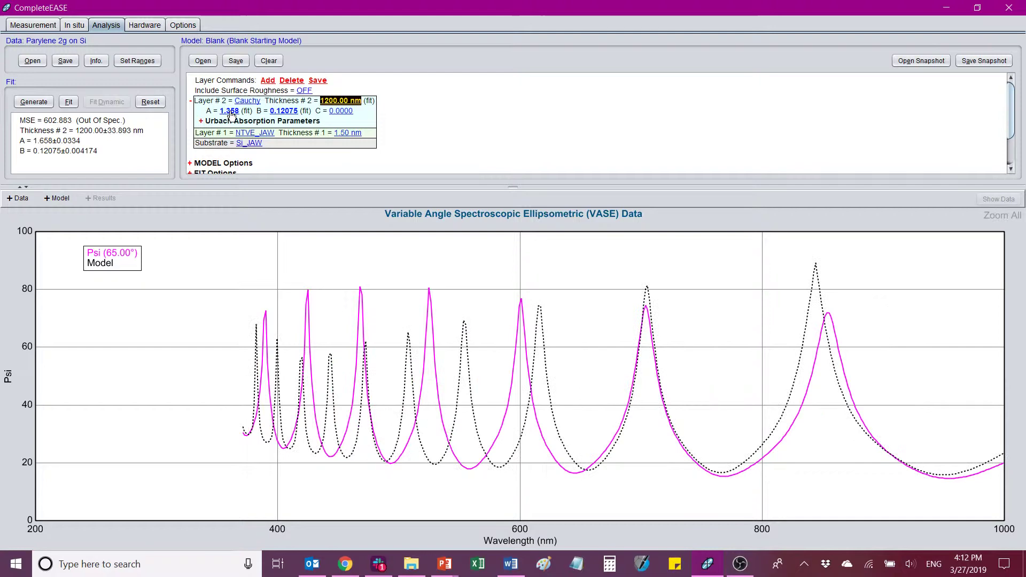
scroll(231, 114, down, 1)
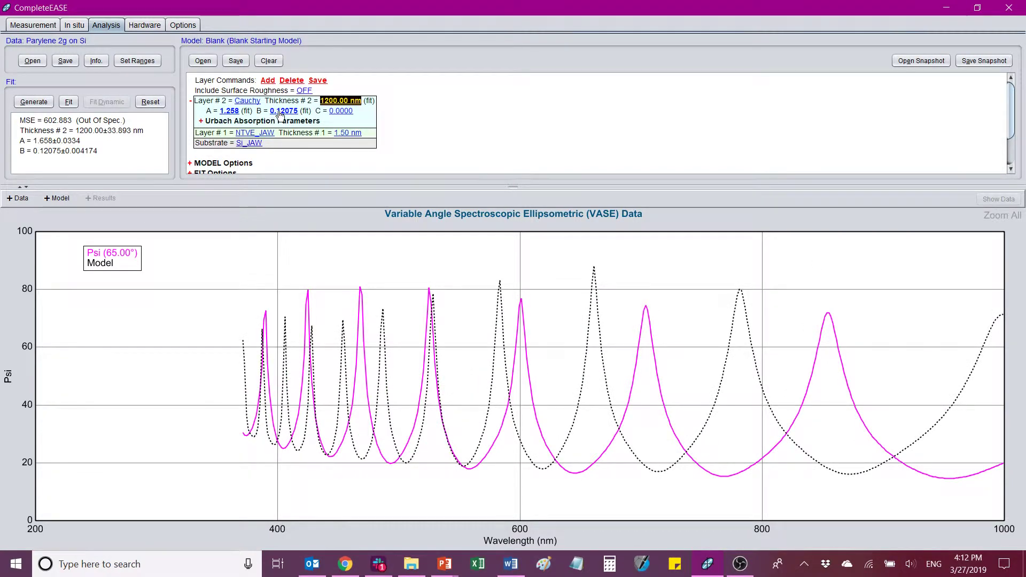
scroll(280, 113, down, 4)
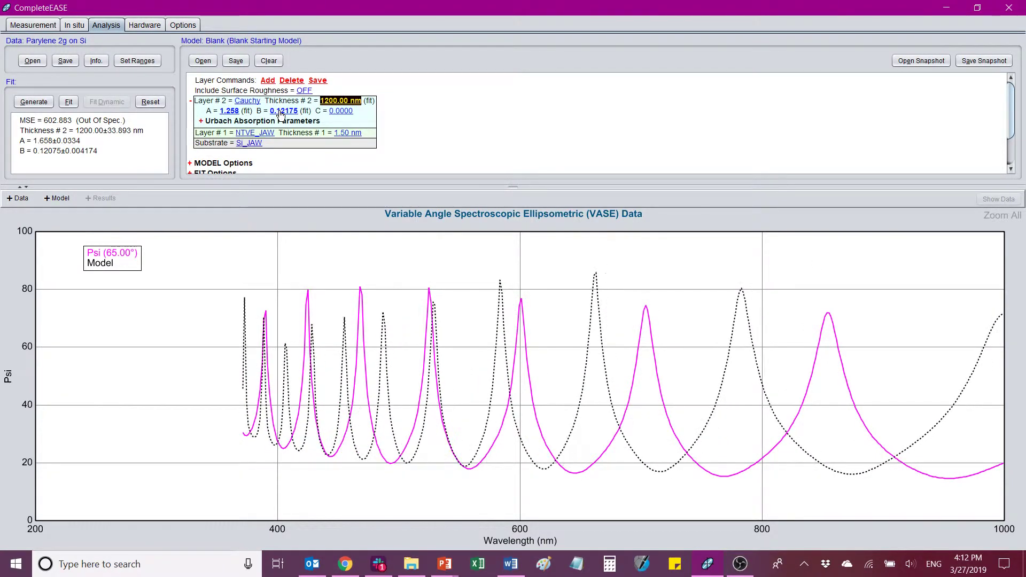
scroll(281, 114, down, 4)
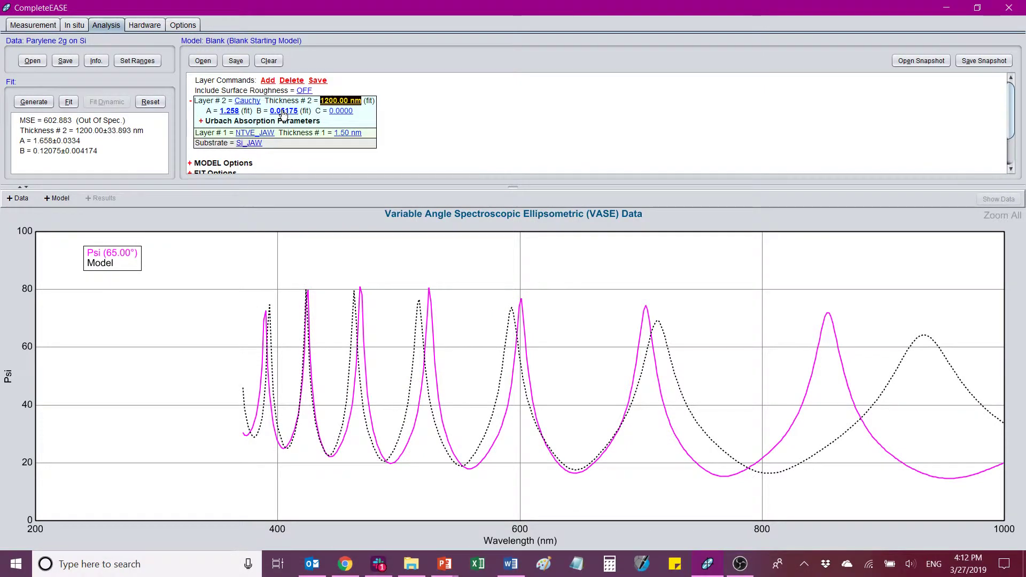
scroll(283, 114, down, 4)
scroll(332, 104, up, 8)
scroll(333, 104, up, 17)
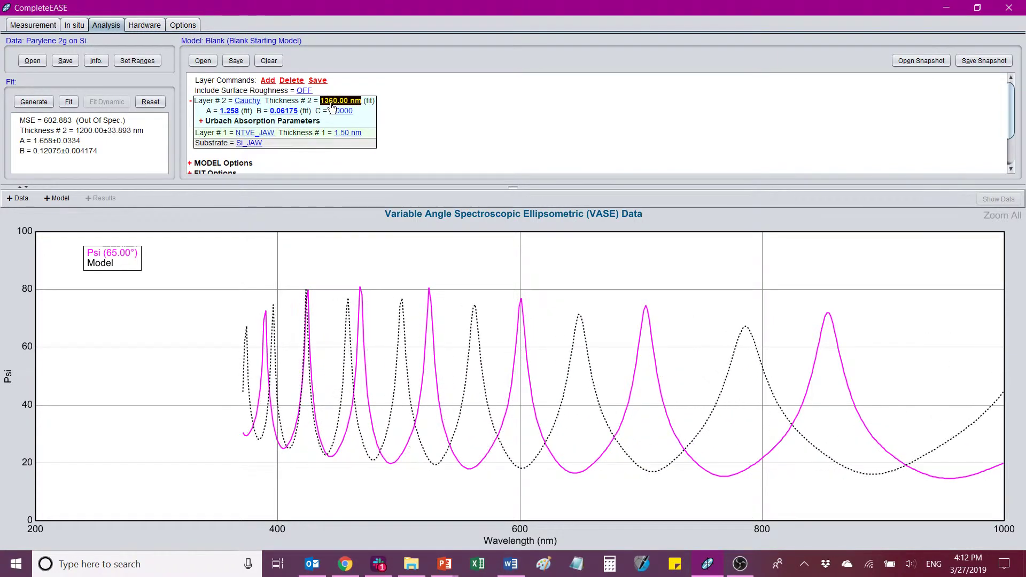
scroll(334, 107, down, 11)
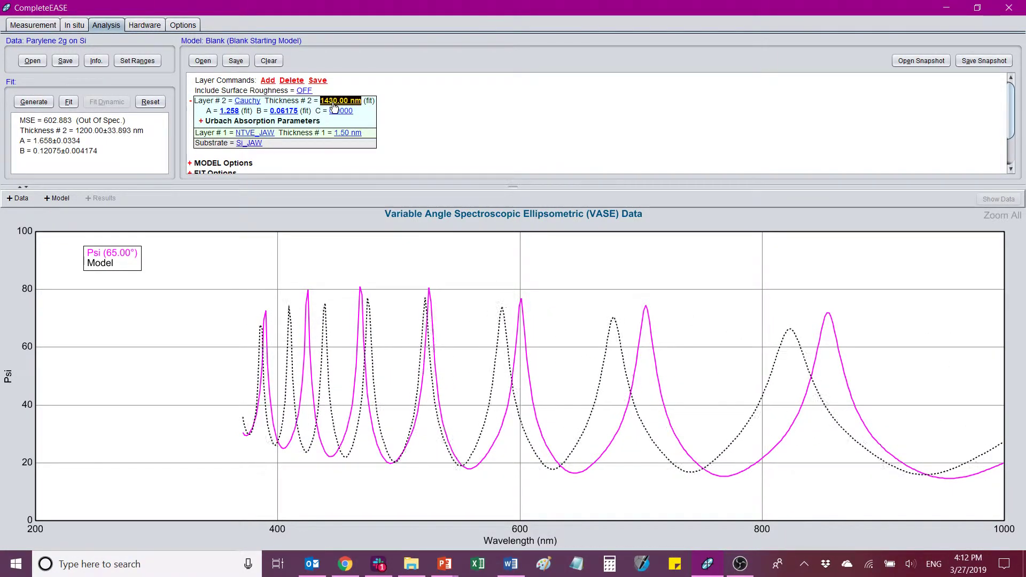
scroll(334, 107, up, 1)
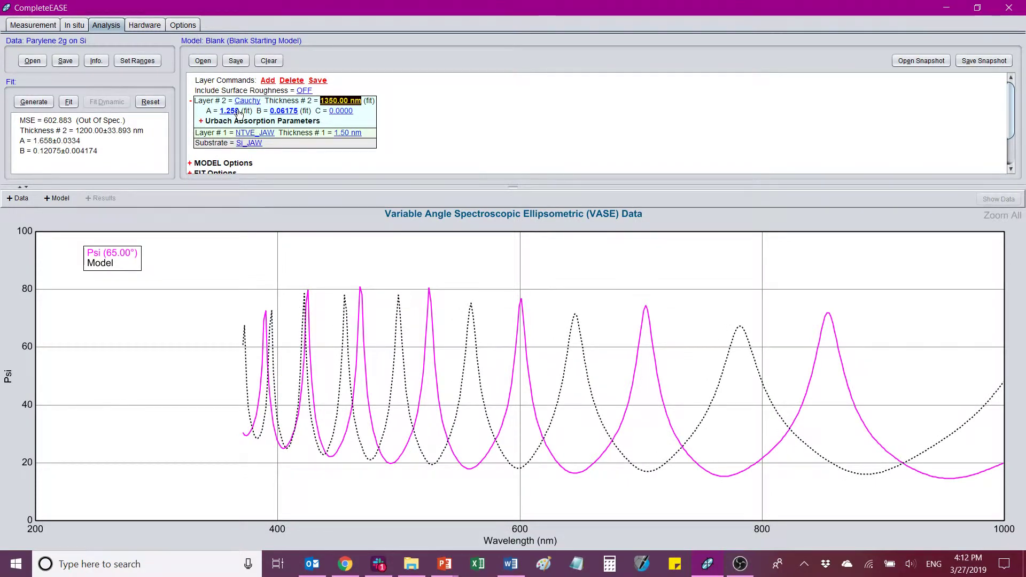
scroll(236, 115, up, 2)
scroll(236, 115, down, 1)
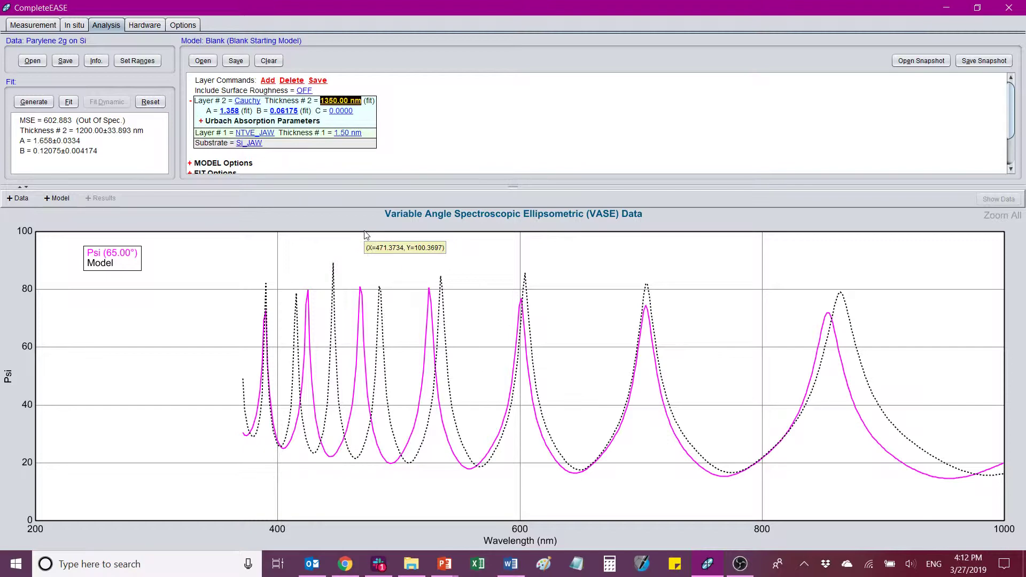
scroll(337, 102, up, 2)
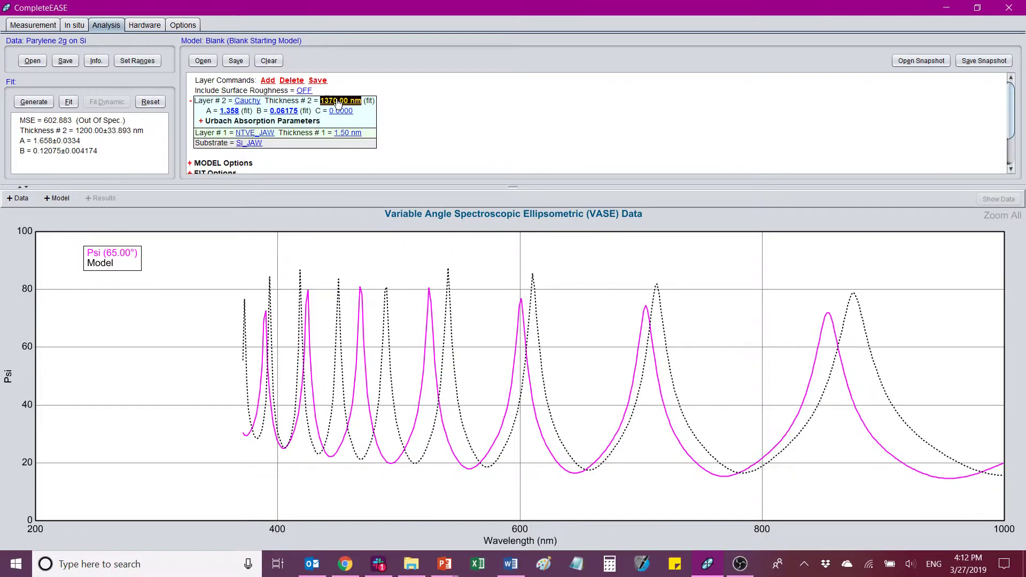
scroll(338, 102, up, 4)
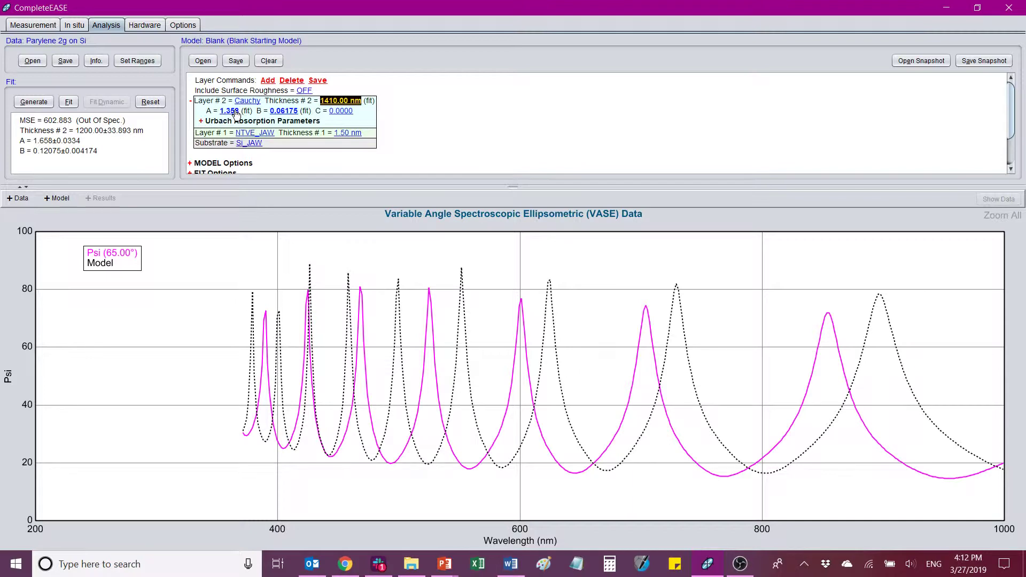
scroll(294, 115, down, 2)
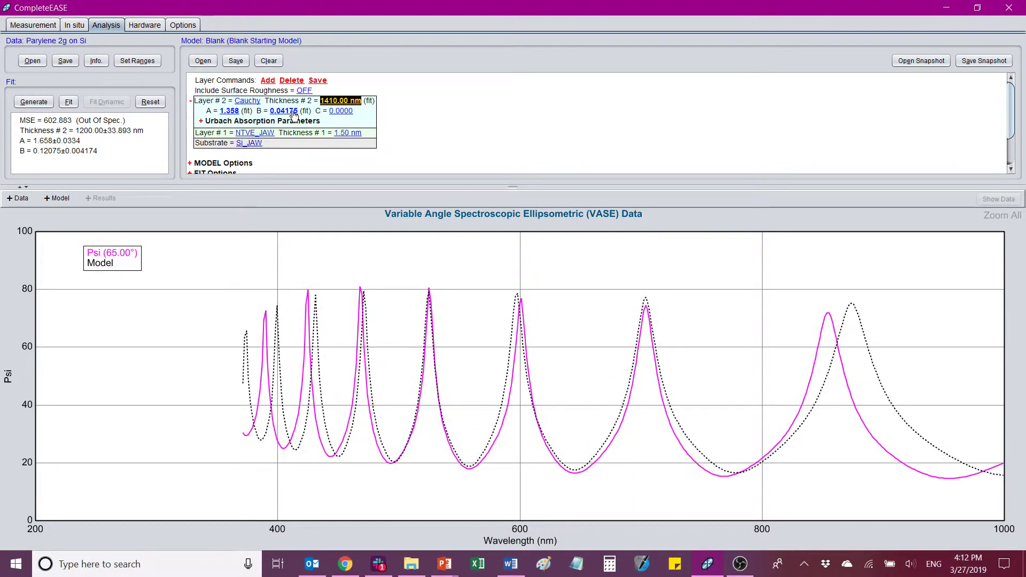
scroll(294, 114, down, 7)
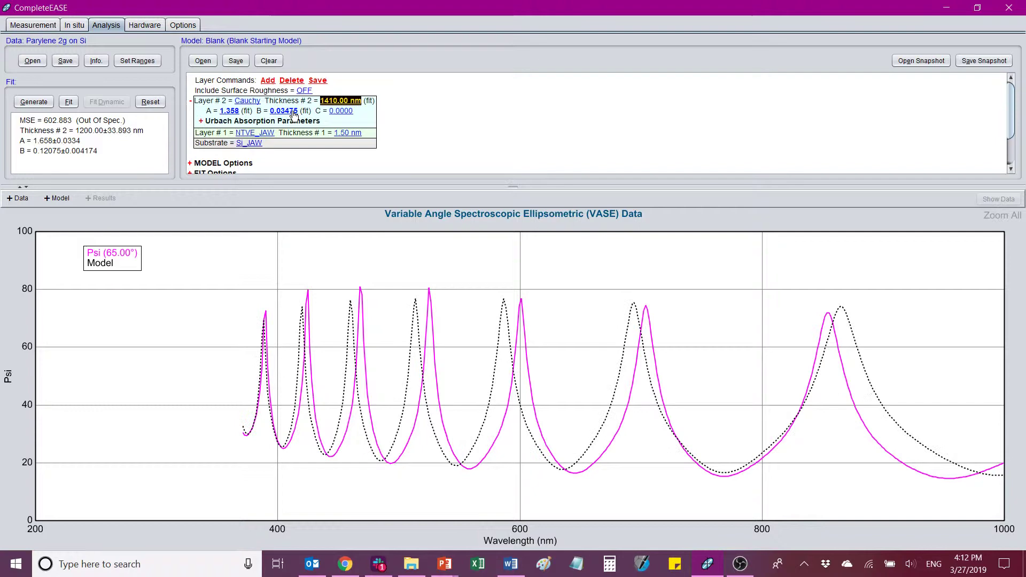
scroll(293, 115, up, 2)
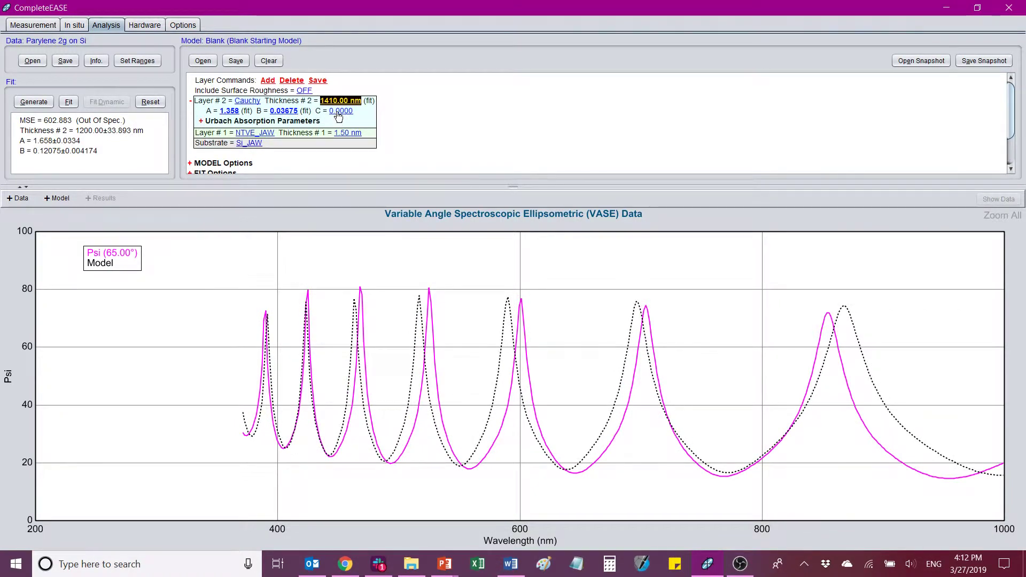
Step: Refit (MSE 363.3), test a roughness fit (−20 nm, MSE 357.6), then turn roughness off
click(69, 101)
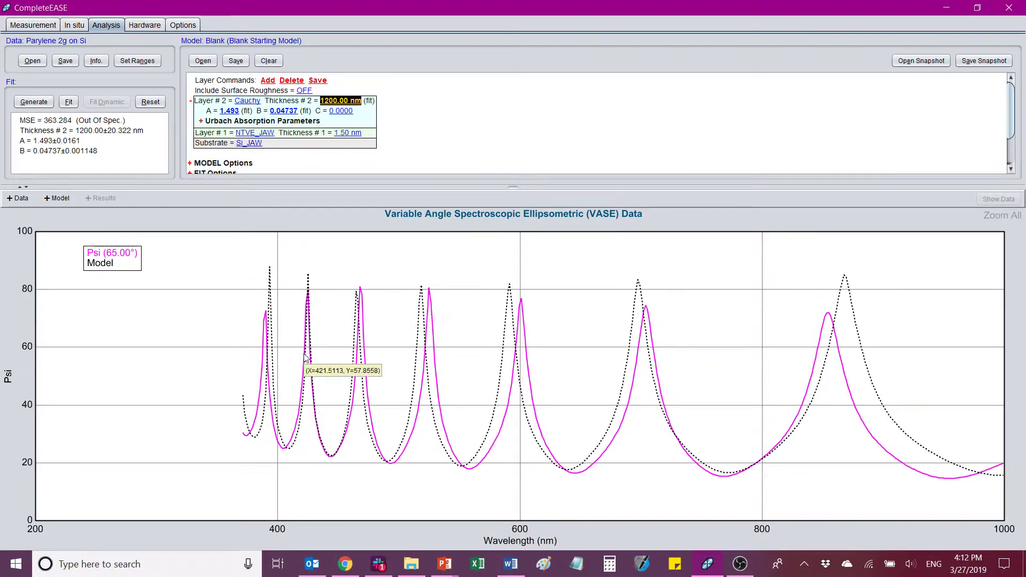
click(311, 92)
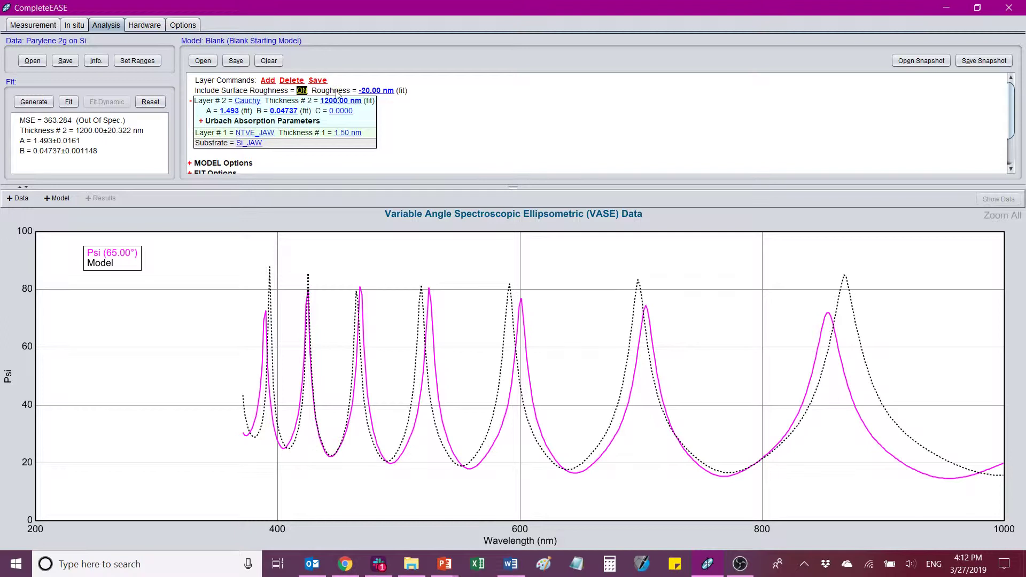
click(69, 101)
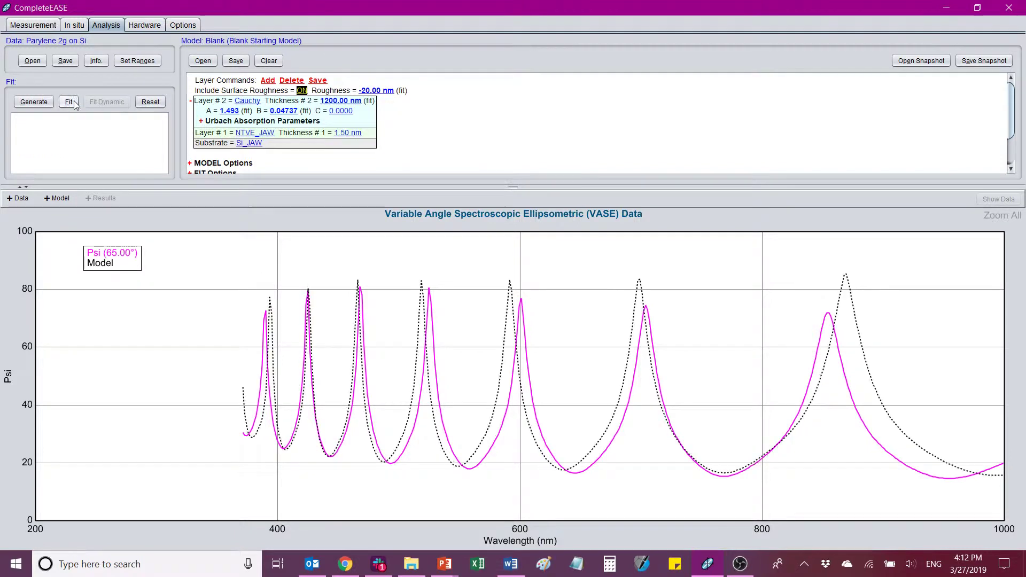
click(302, 93)
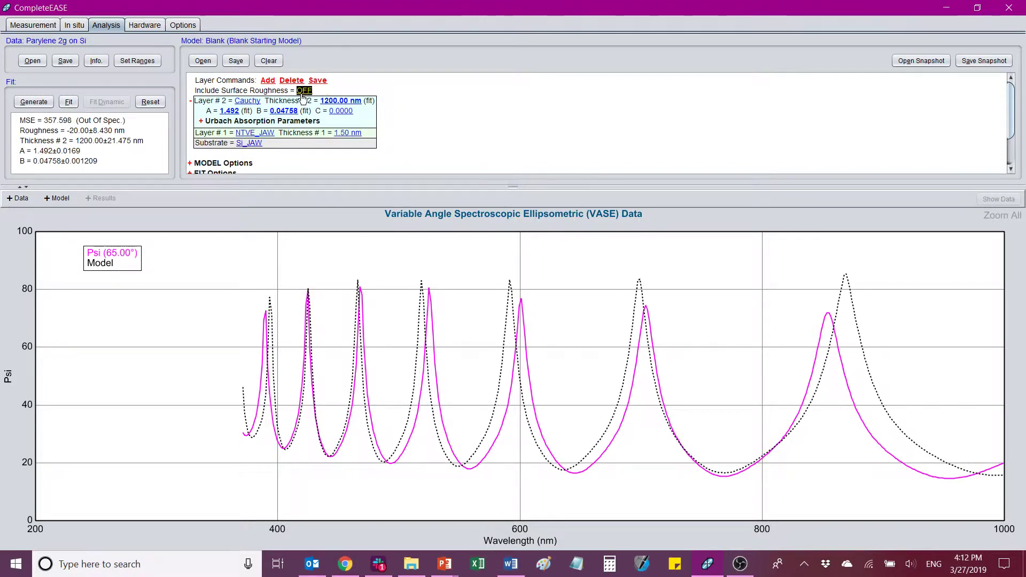
Step: Restore the 16:12:41 After Fit state (MSE 363.284) and refit, giving MSE 363.281
click(149, 102)
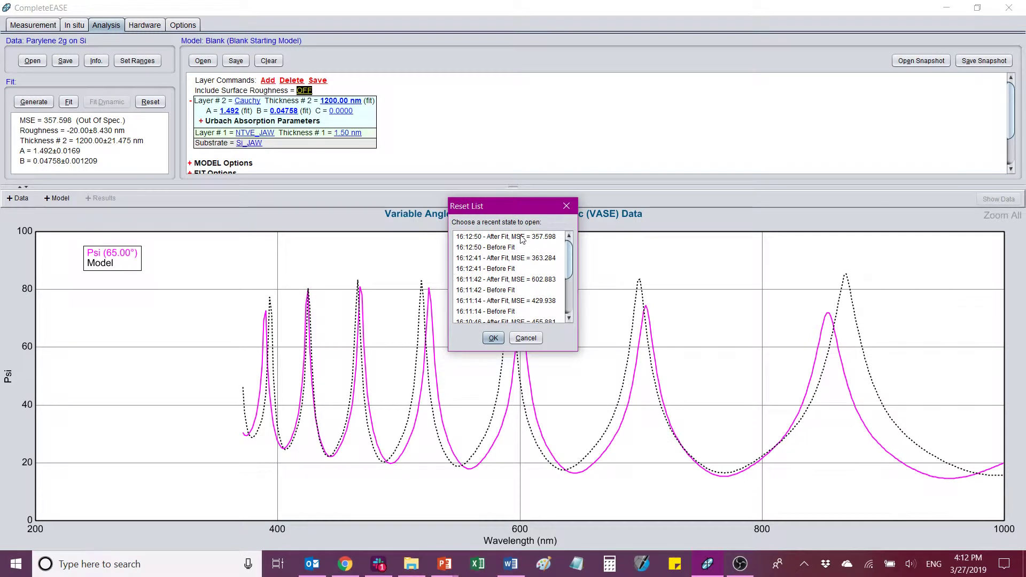
click(516, 258)
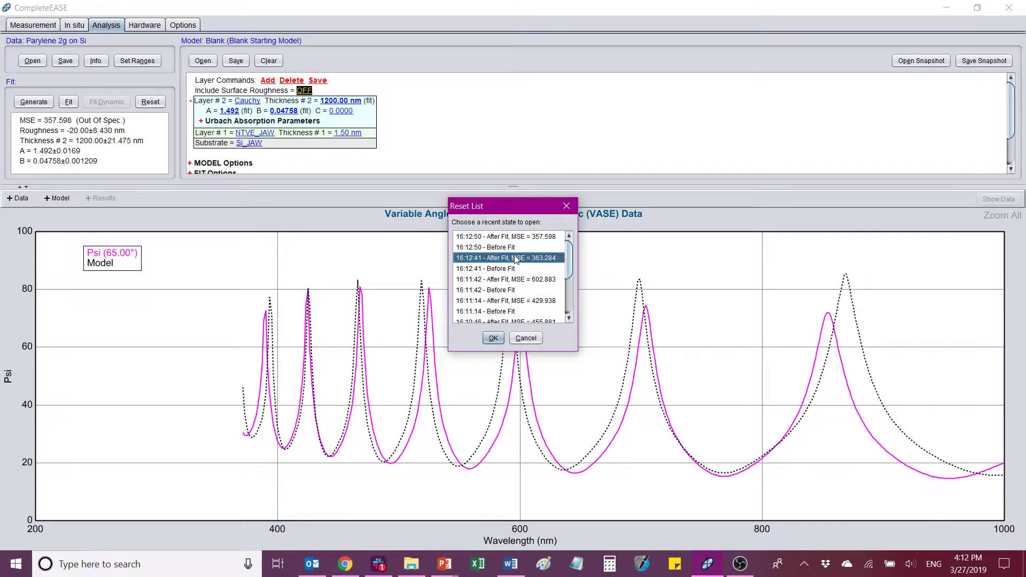
click(493, 338)
click(67, 103)
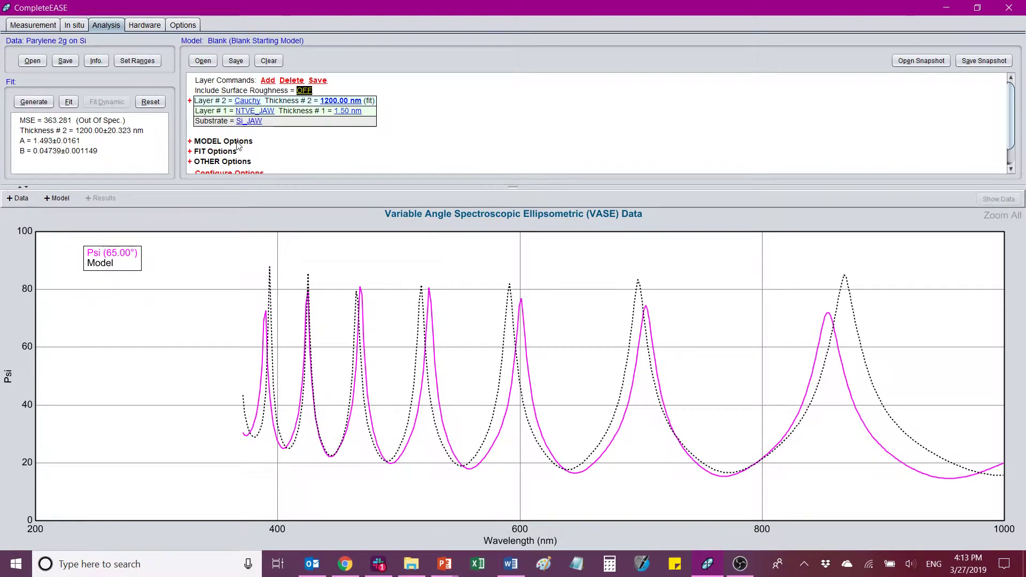
scroll(214, 147, down, 1)
Step: Run Try Alternate Models, note Anisotropy is lowest at MSE 344.921, and close without applying
click(190, 141)
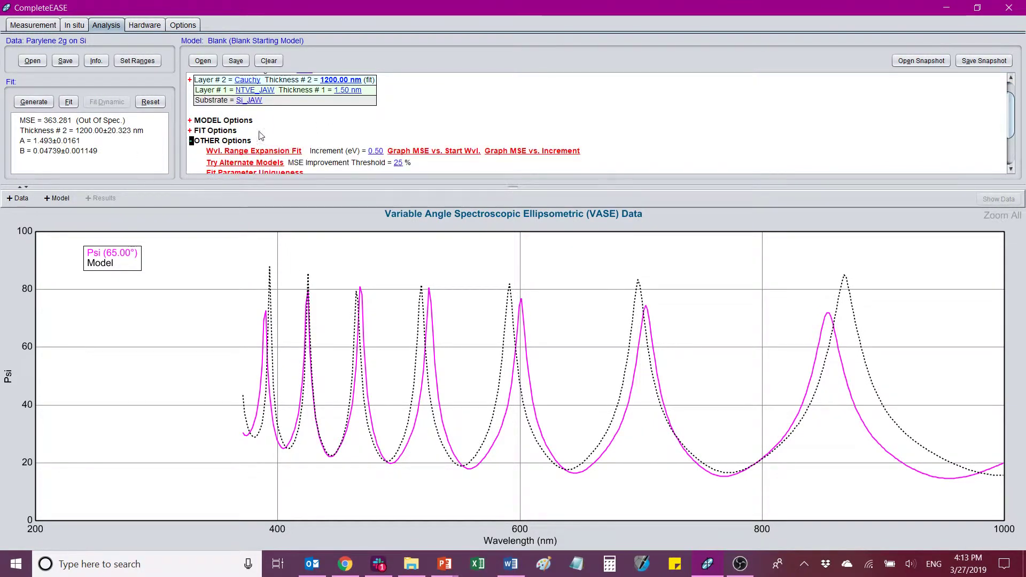
scroll(193, 144, down, 1)
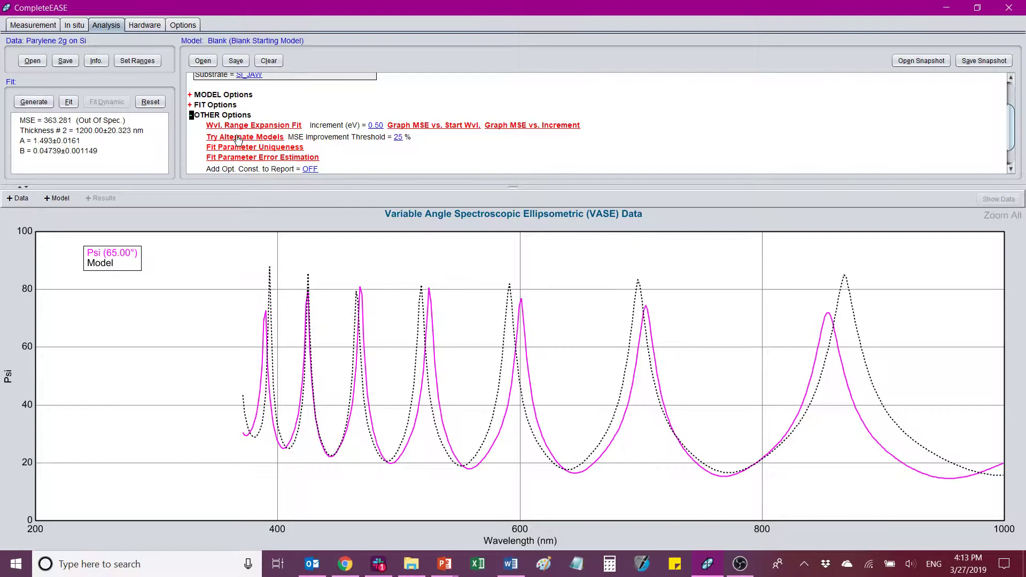
click(237, 138)
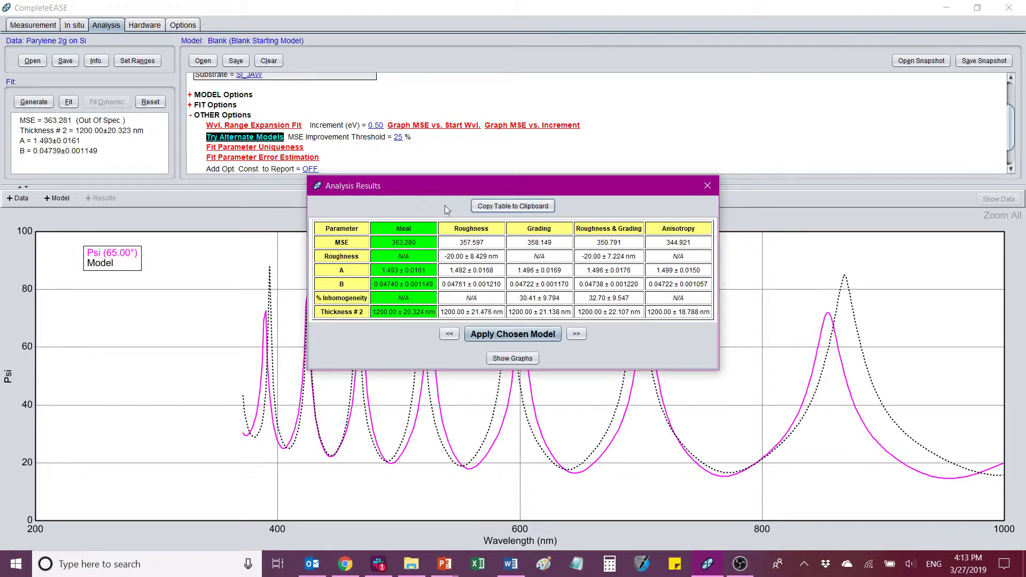
click(707, 186)
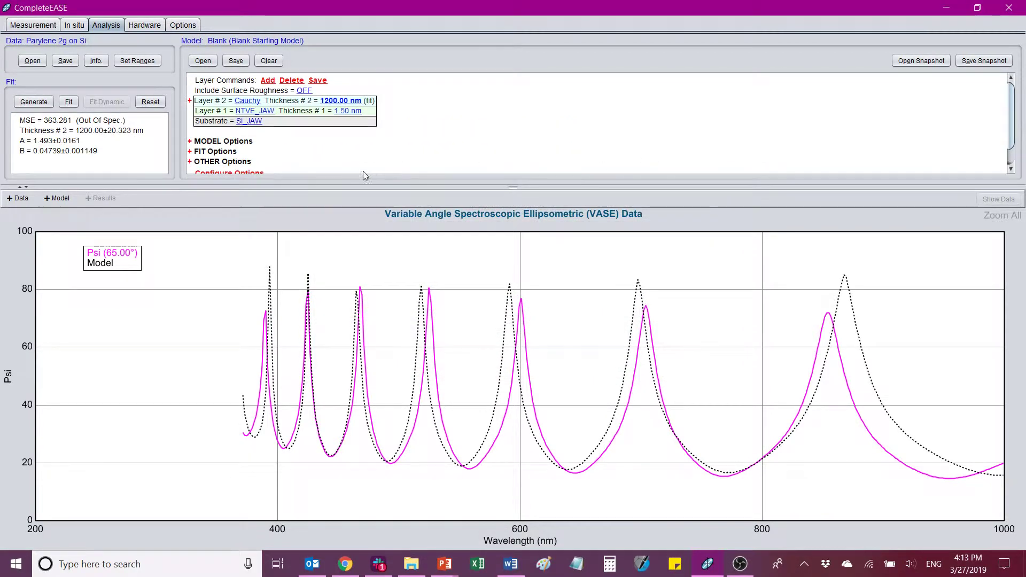
scroll(270, 119, down, 1)
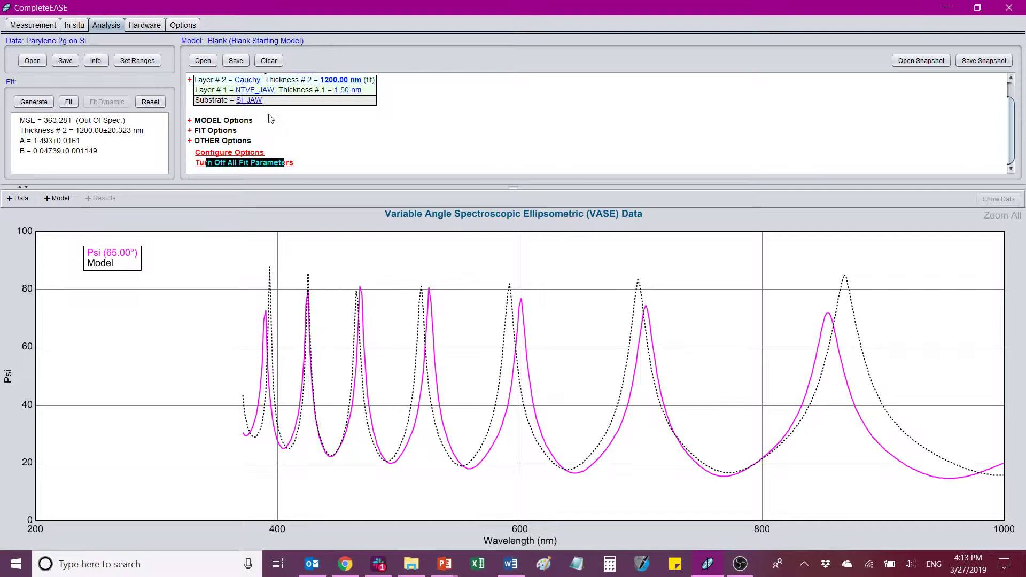
click(20, 198)
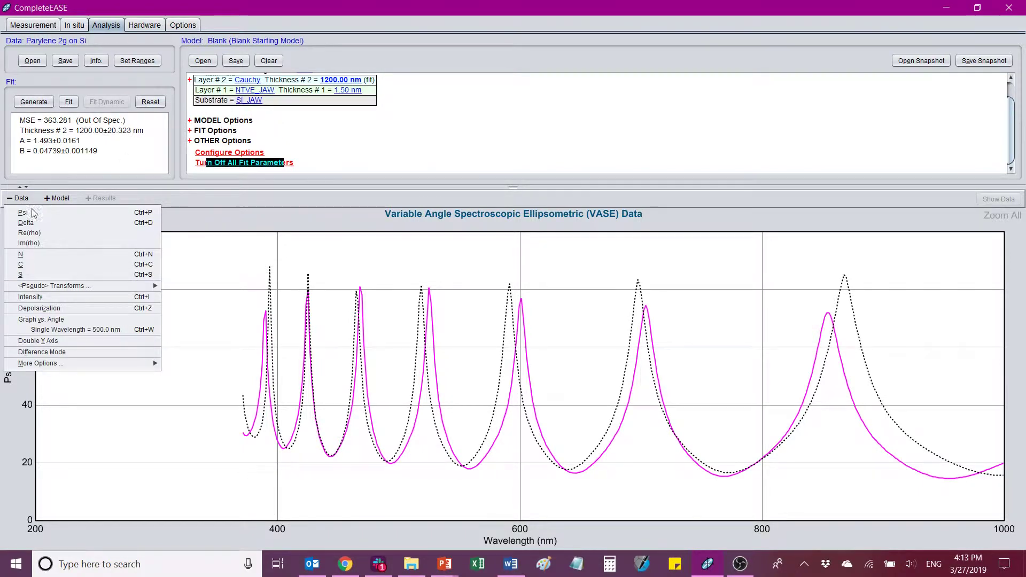
Step: Graph the 65° % Depolarization versus wavelength, showing peaks near 60% around 390 nm
click(46, 313)
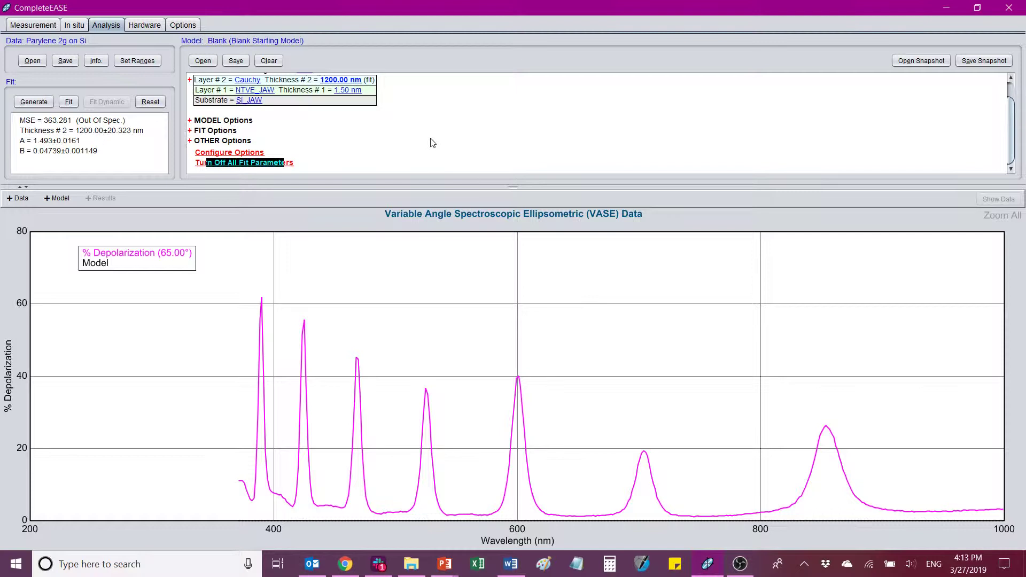
scroll(430, 142, up, 1)
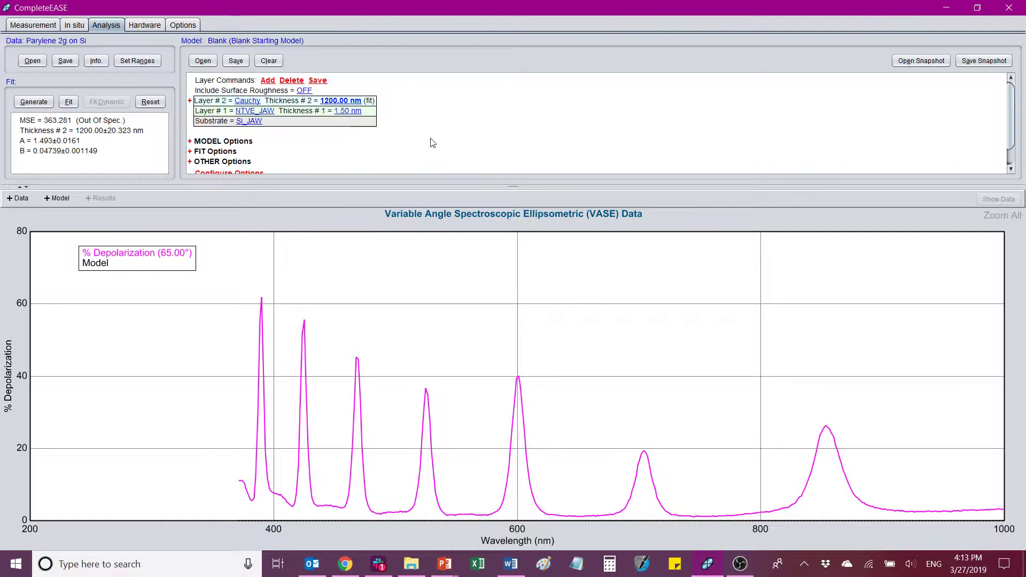
scroll(378, 138, down, 1)
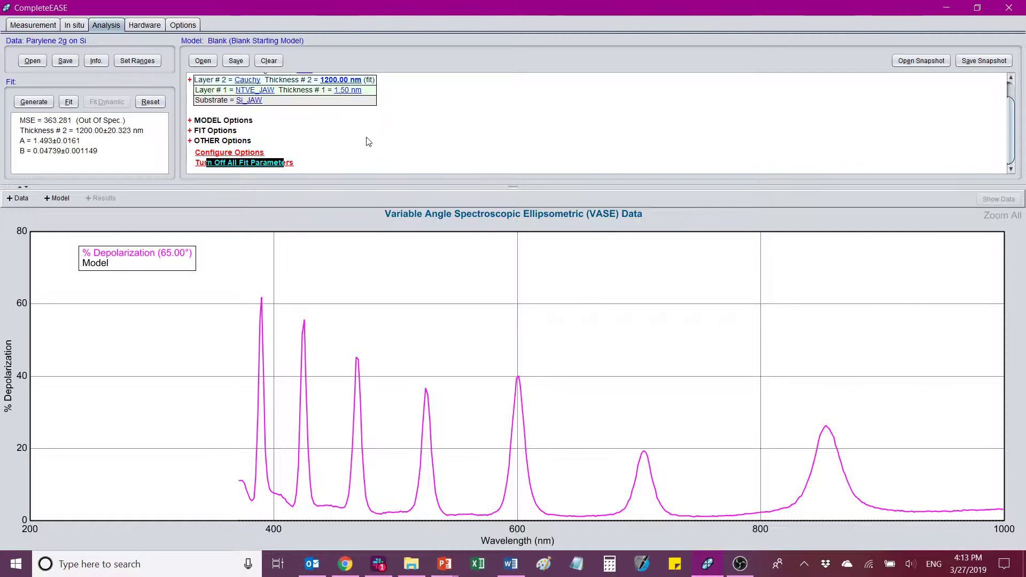
scroll(344, 136, up, 1)
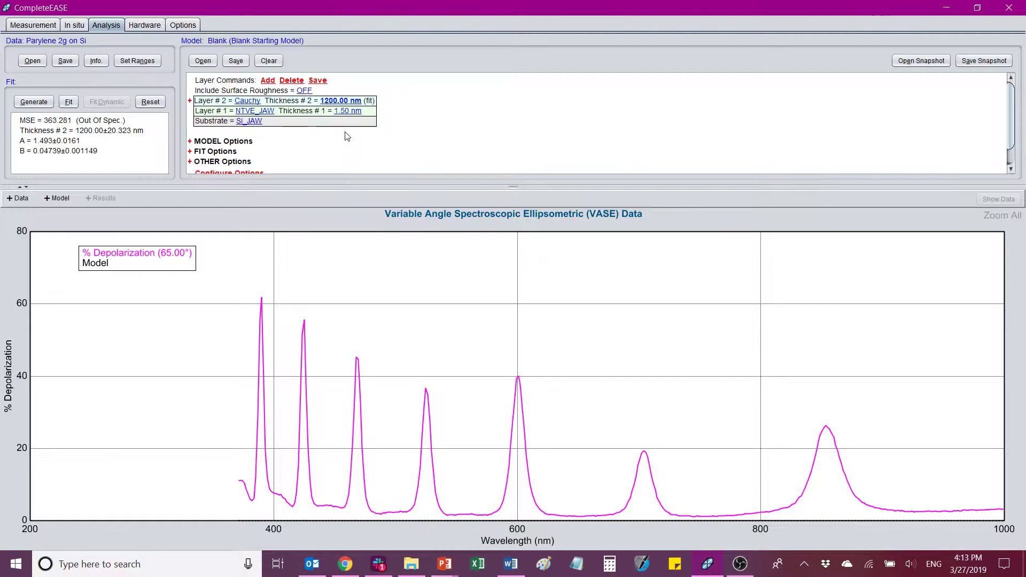
scroll(301, 123, down, 1)
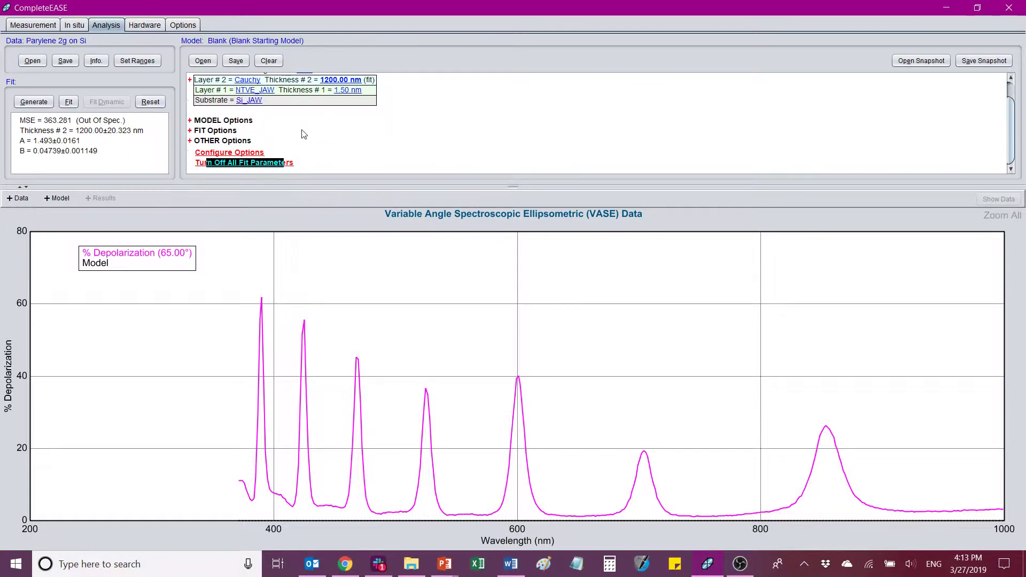
scroll(302, 135, up, 1)
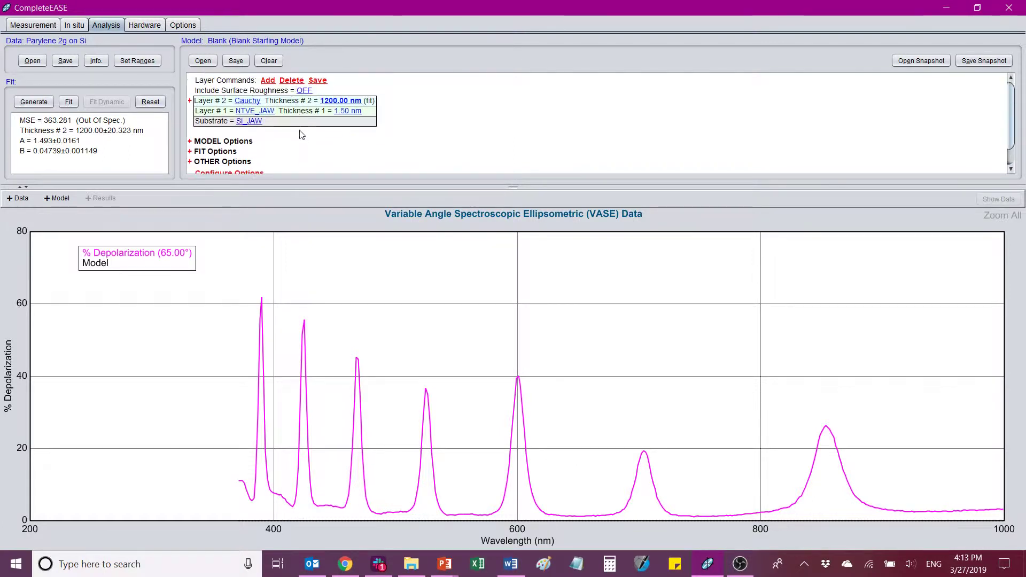
Step: Convert the Layer #2 Cauchy film to uniaxial anisotropic and expand its Ex and Ez Cauchy parameters
click(254, 103)
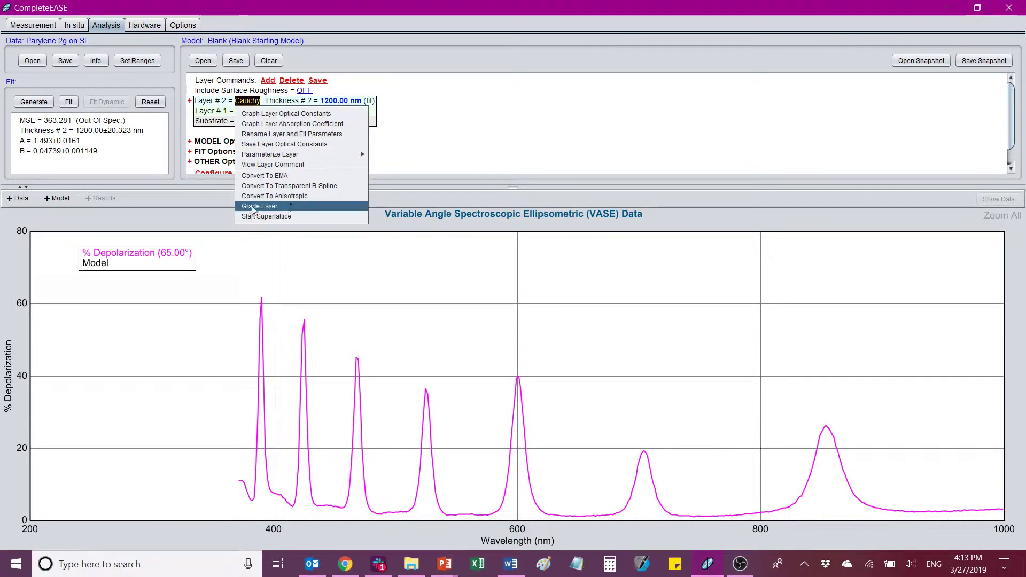
click(299, 200)
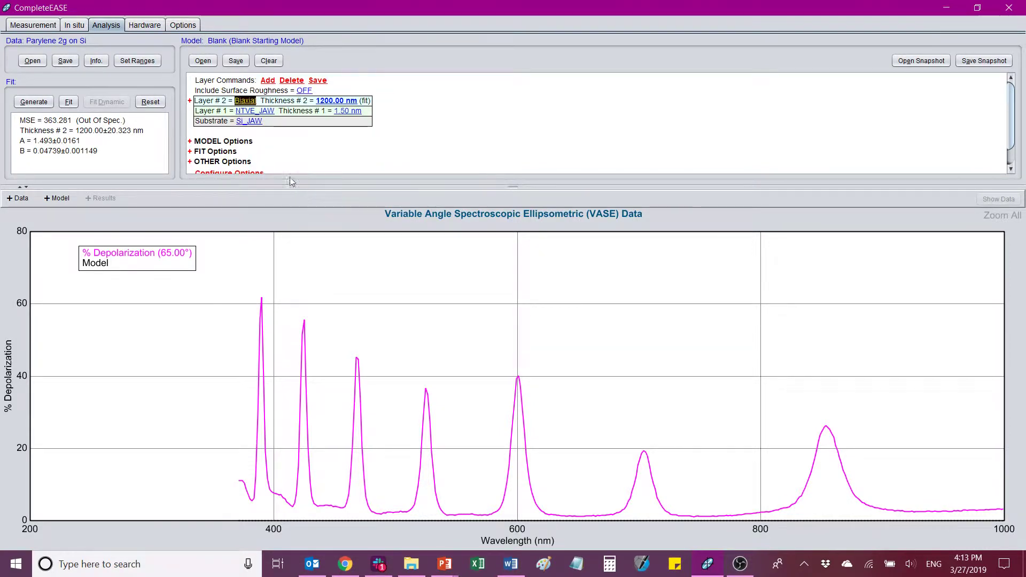
click(191, 101)
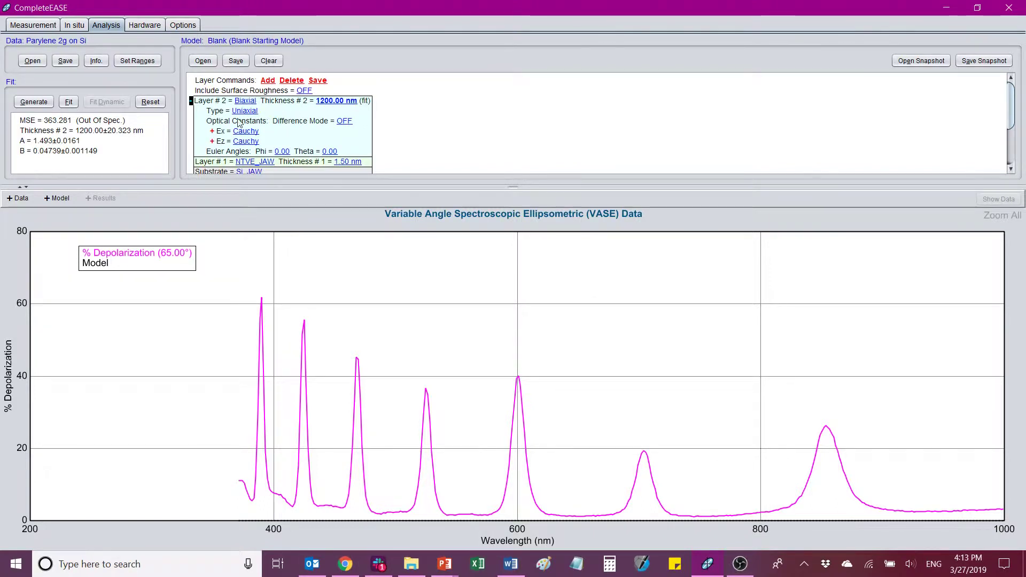
click(213, 131)
click(214, 161)
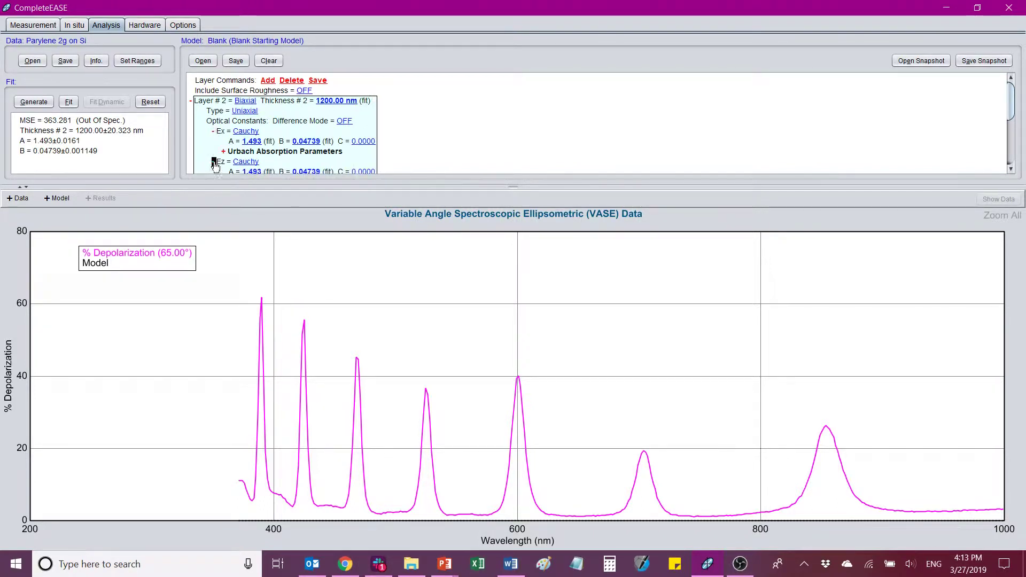
scroll(321, 139, down, 2)
scroll(330, 138, up, 1)
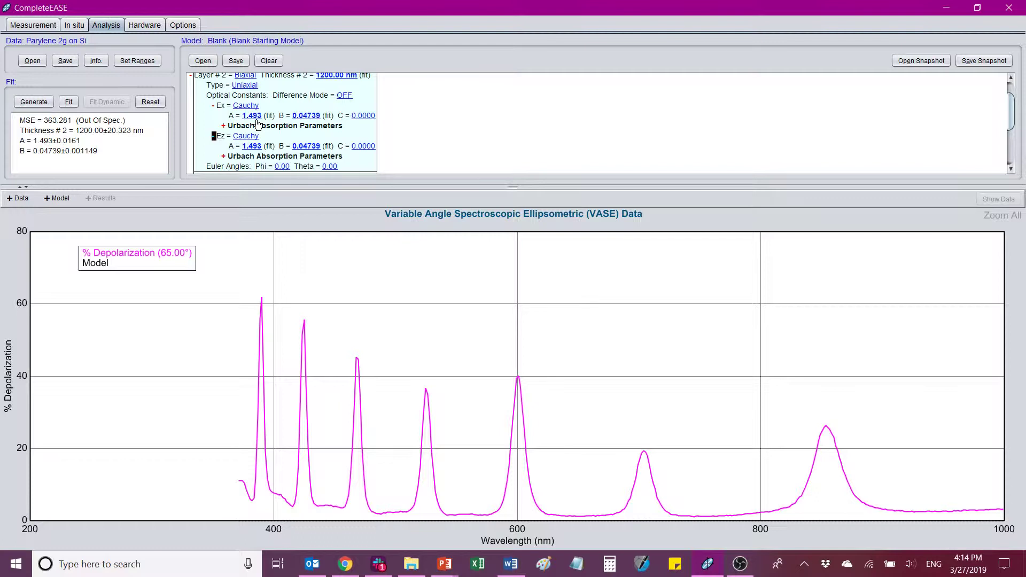
scroll(389, 137, down, 2)
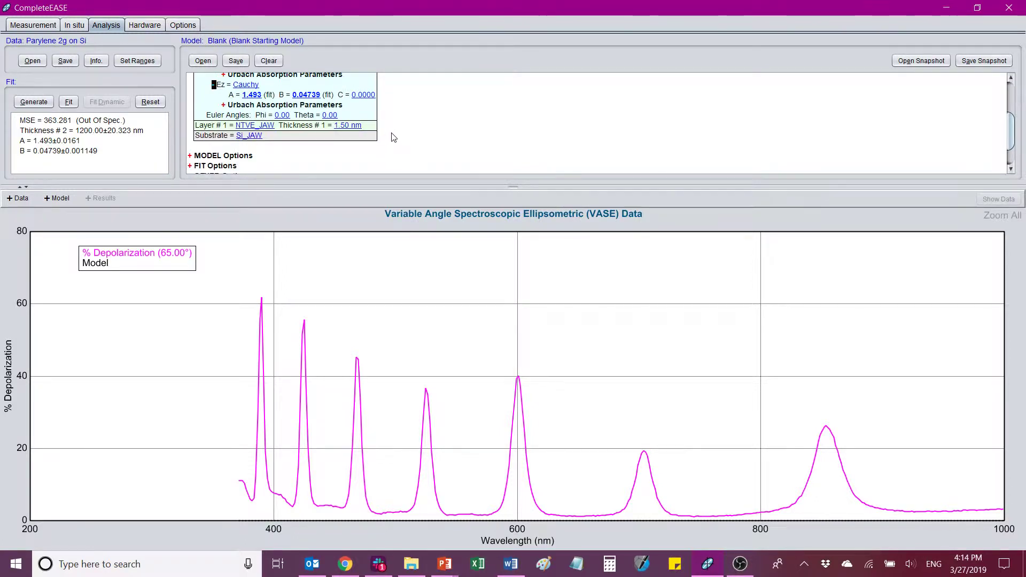
scroll(394, 138, up, 2)
scroll(394, 138, up, 1)
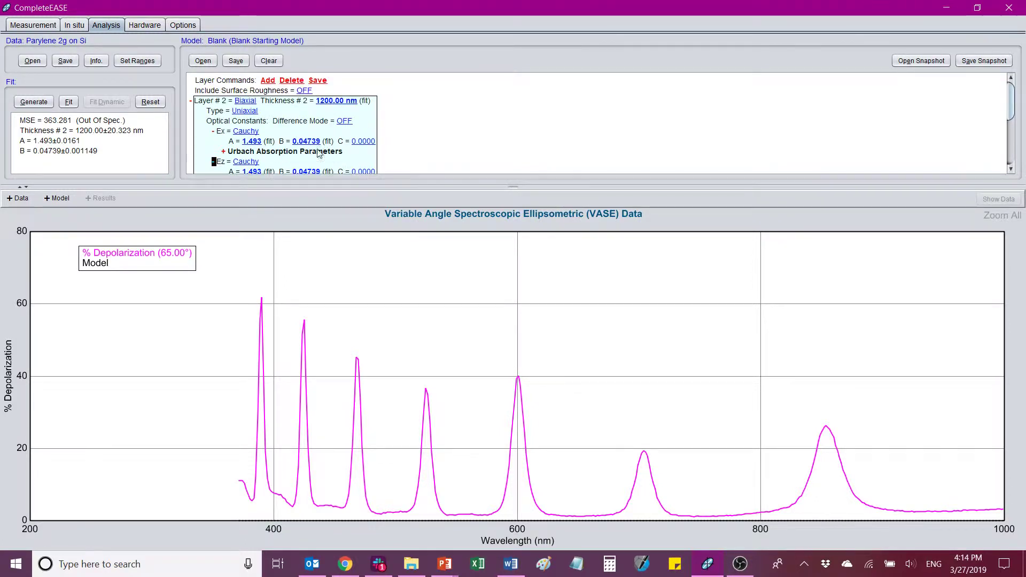
scroll(319, 152, down, 1)
scroll(289, 143, up, 1)
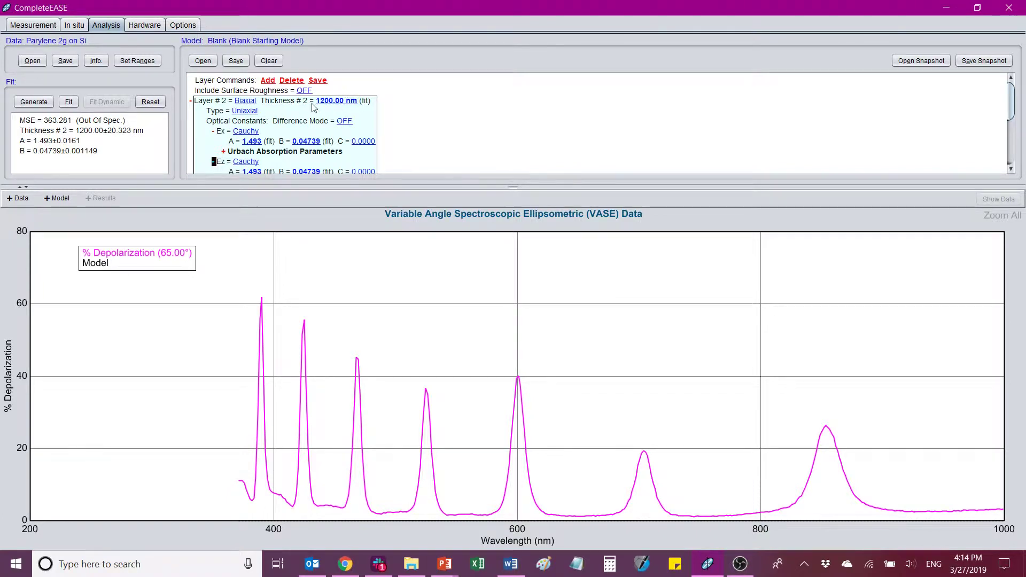
Step: Fit the anisotropic model and switch the graph back to Psi
click(70, 108)
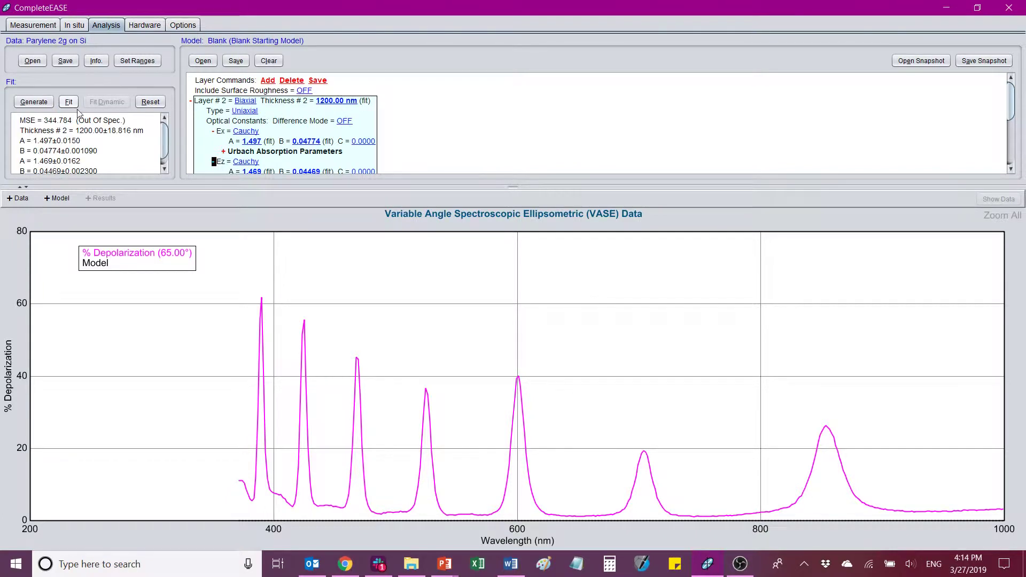
click(14, 202)
click(22, 212)
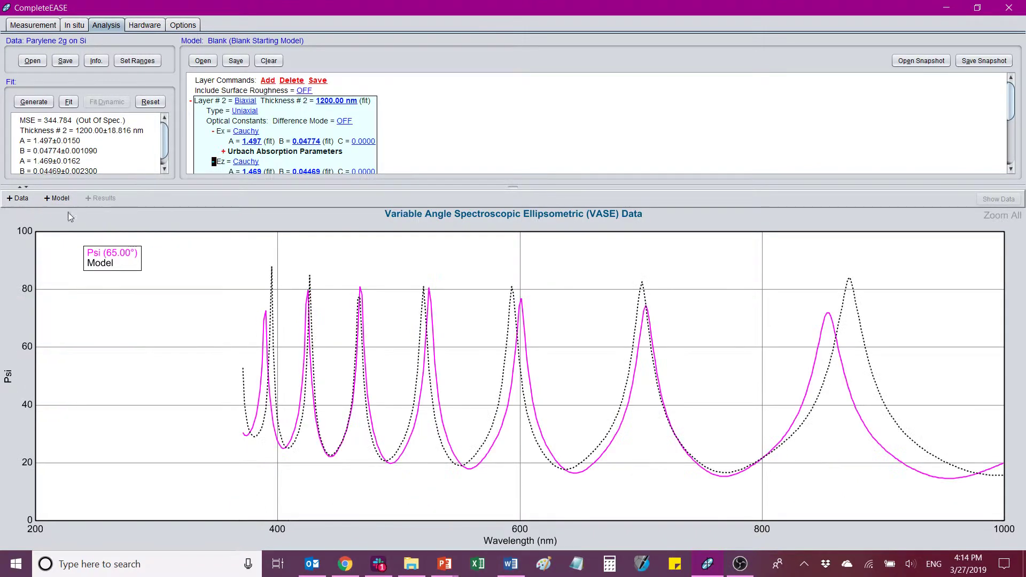
Step: Set the film thickness to 1400 nm, briefly toggling optical-constant difference mode on and off
click(323, 101)
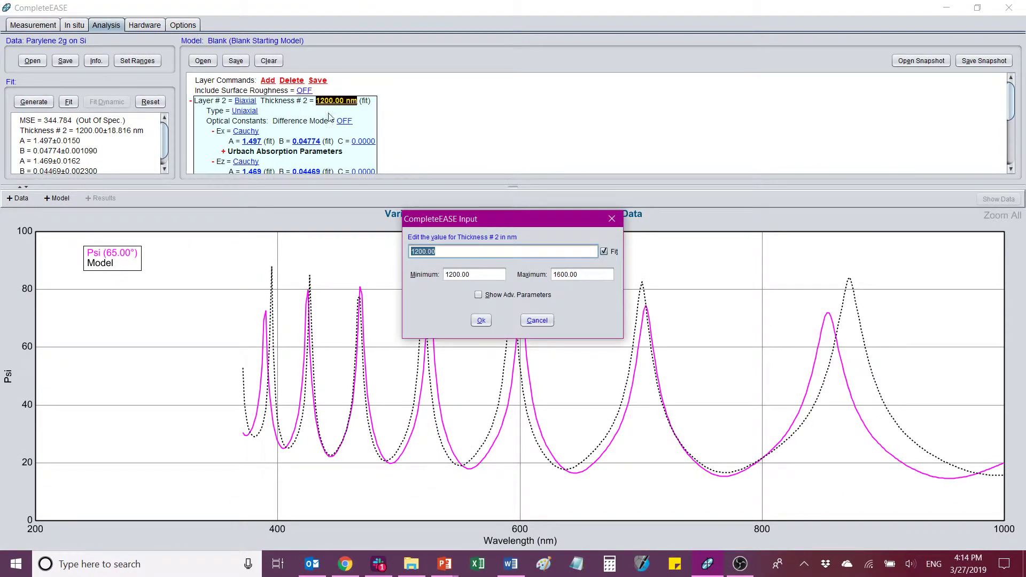
text(1400)
click(481, 321)
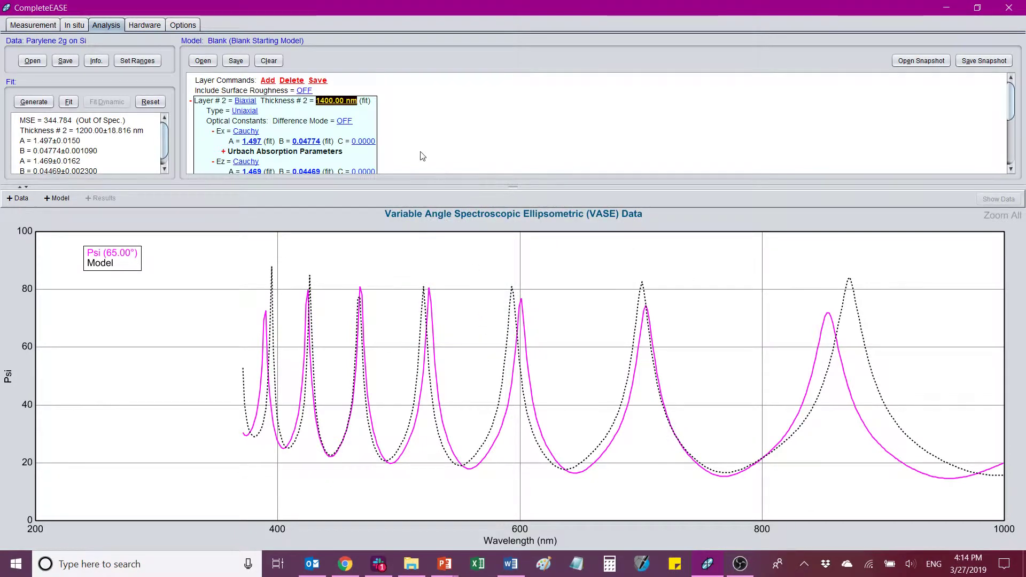
scroll(382, 150, down, 1)
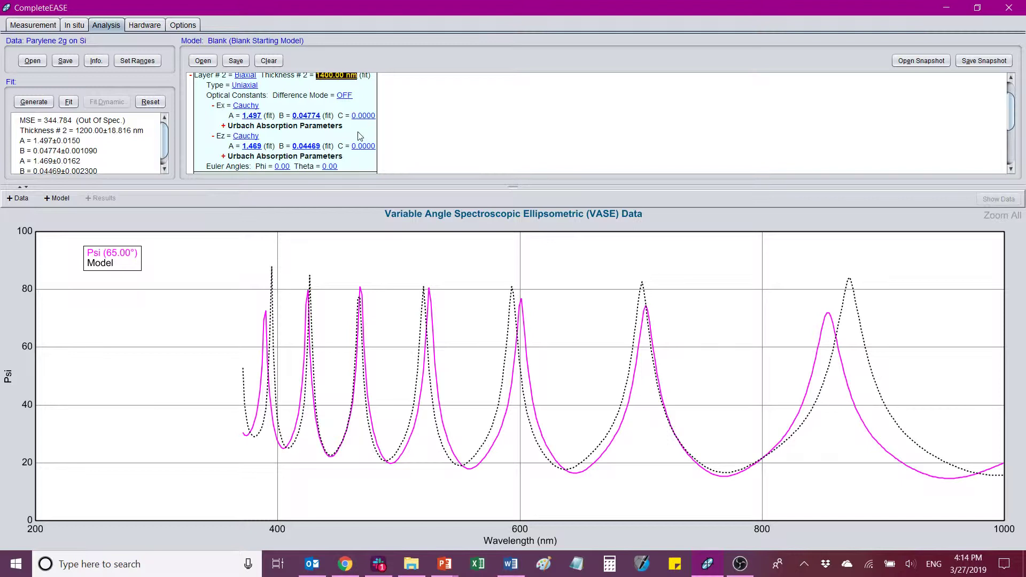
click(344, 96)
click(343, 96)
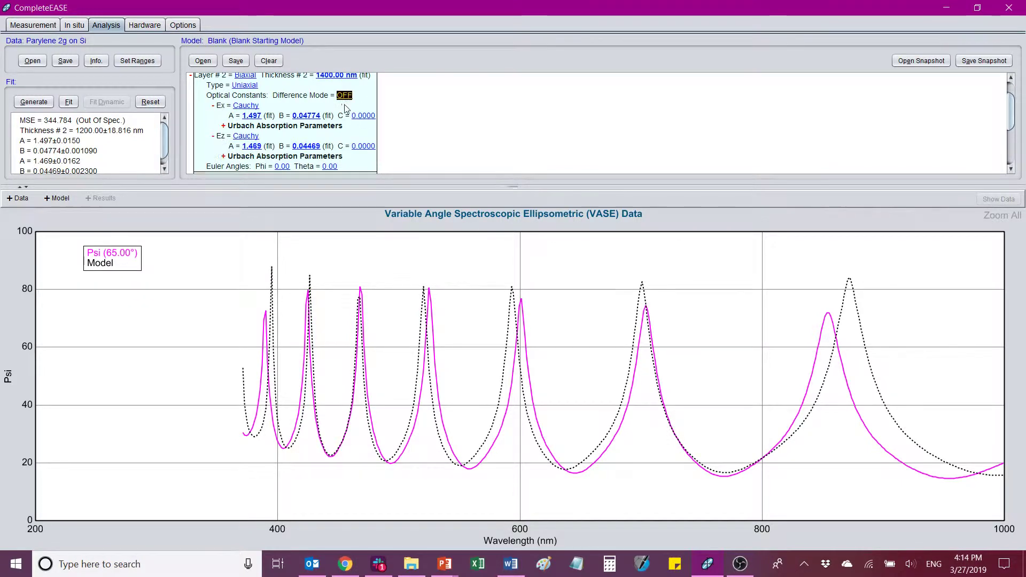
scroll(321, 160, down, 1)
Step: Float Euler Theta and fit, reaching Theta 149.159 and MSE 112.179
click(330, 140)
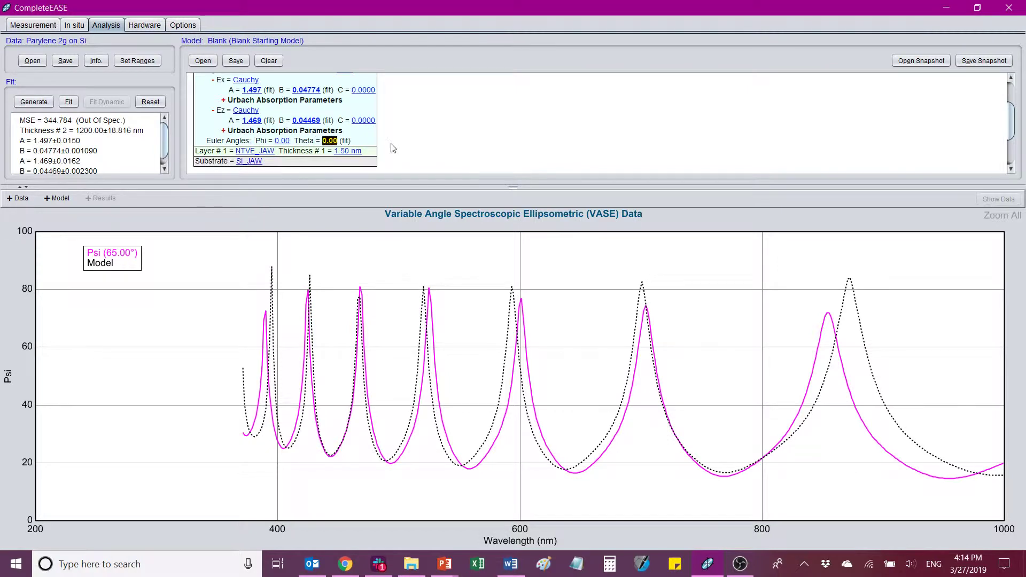
click(61, 105)
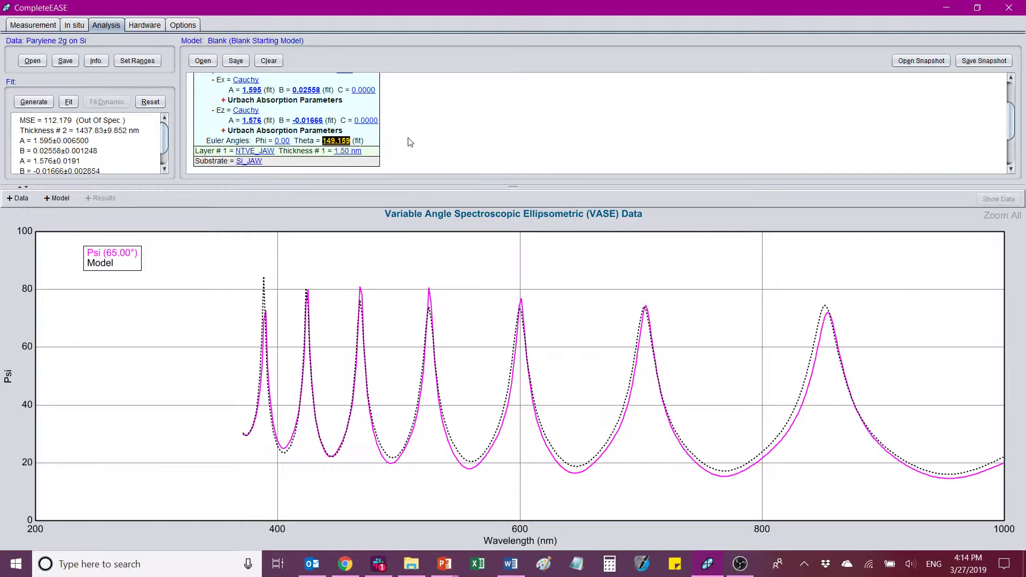
scroll(410, 142, down, 1)
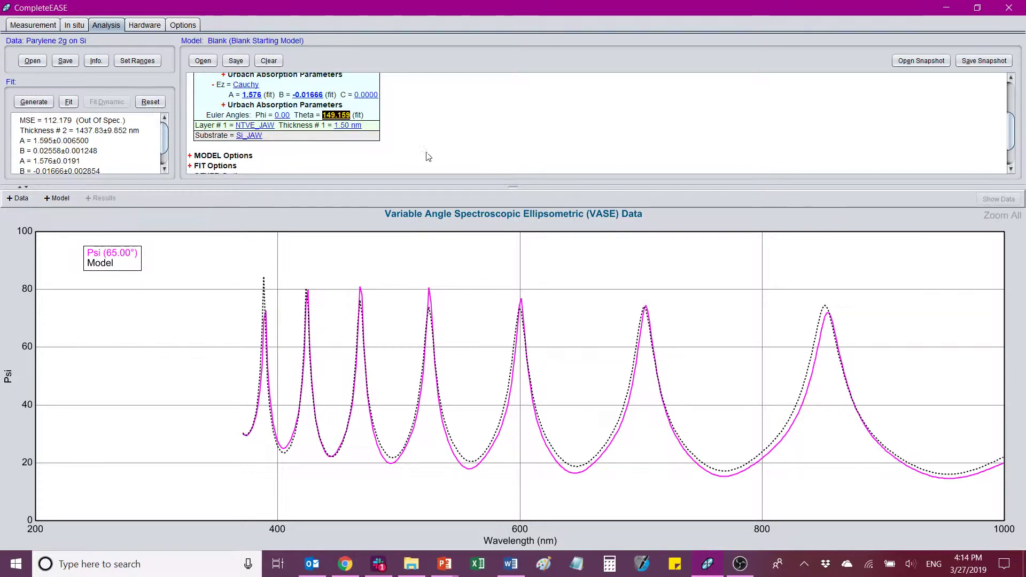
scroll(391, 86, down, 1)
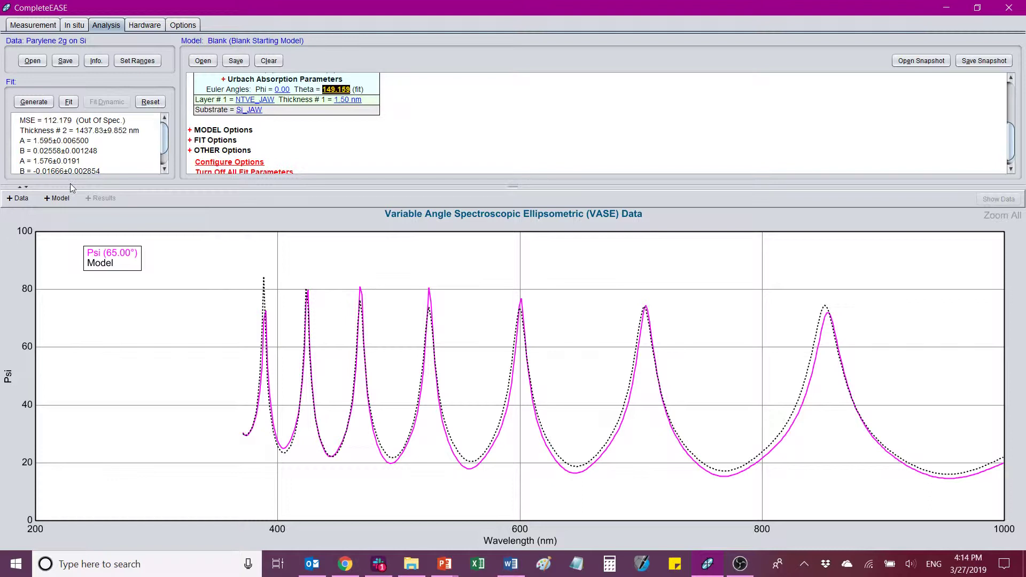
Step: Plot the % Depolarization data, then switch the graph back to Psi
click(19, 199)
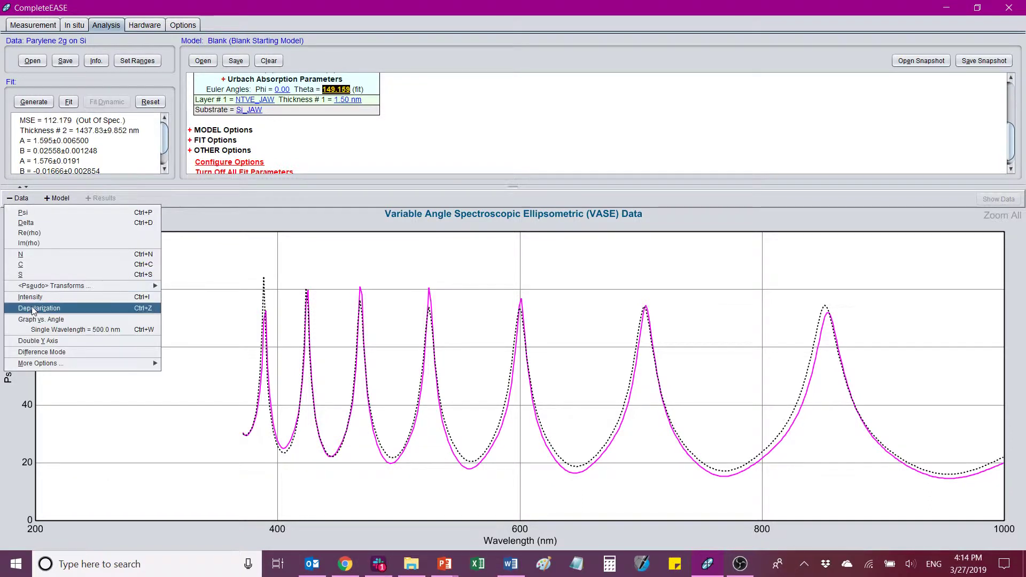
click(155, 315)
click(22, 199)
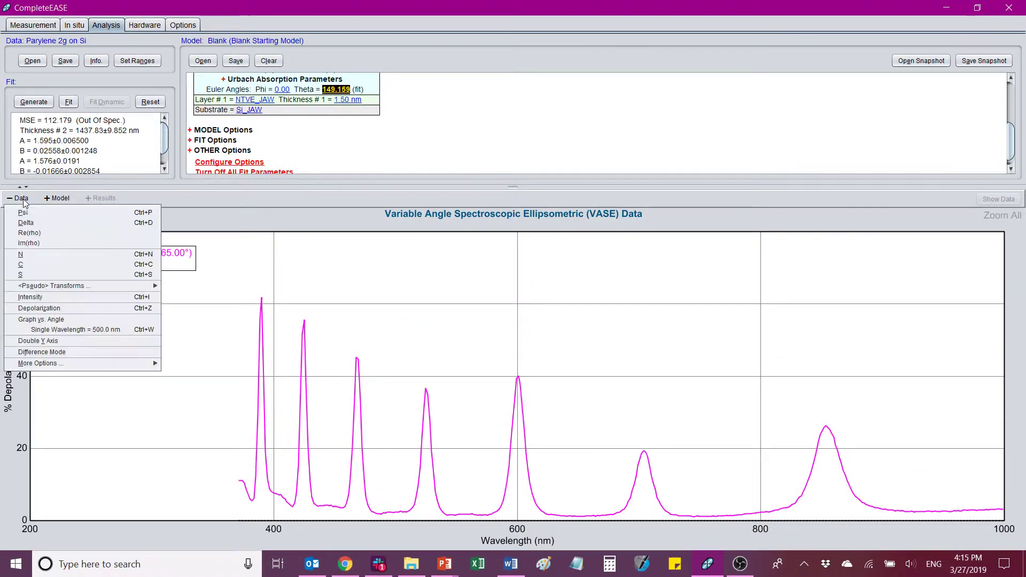
click(21, 213)
scroll(430, 124, up, 1)
scroll(431, 124, down, 1)
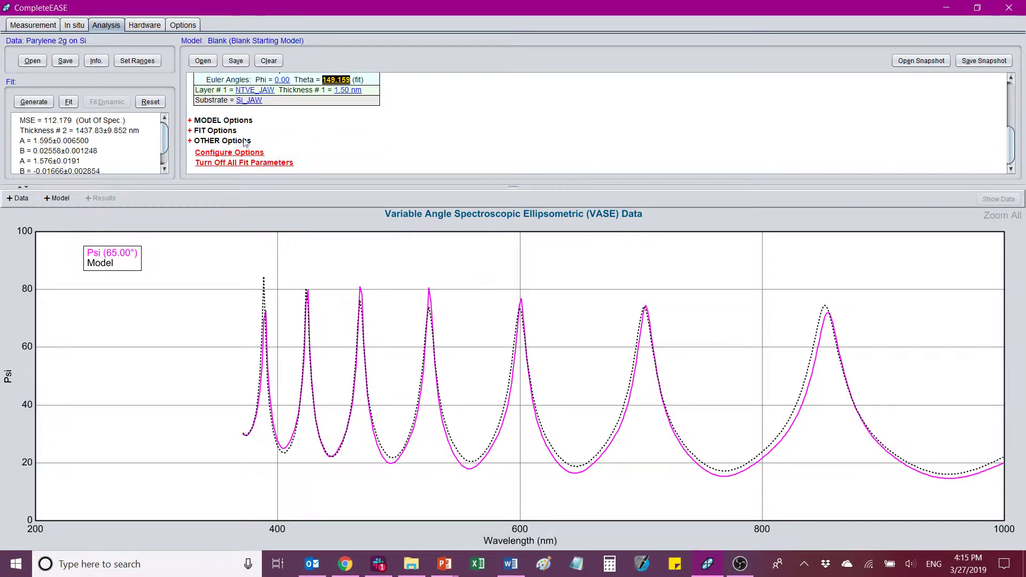
Step: Add the Include Depolarization Data option in the model Configure Options
click(190, 150)
scroll(260, 135, down, 1)
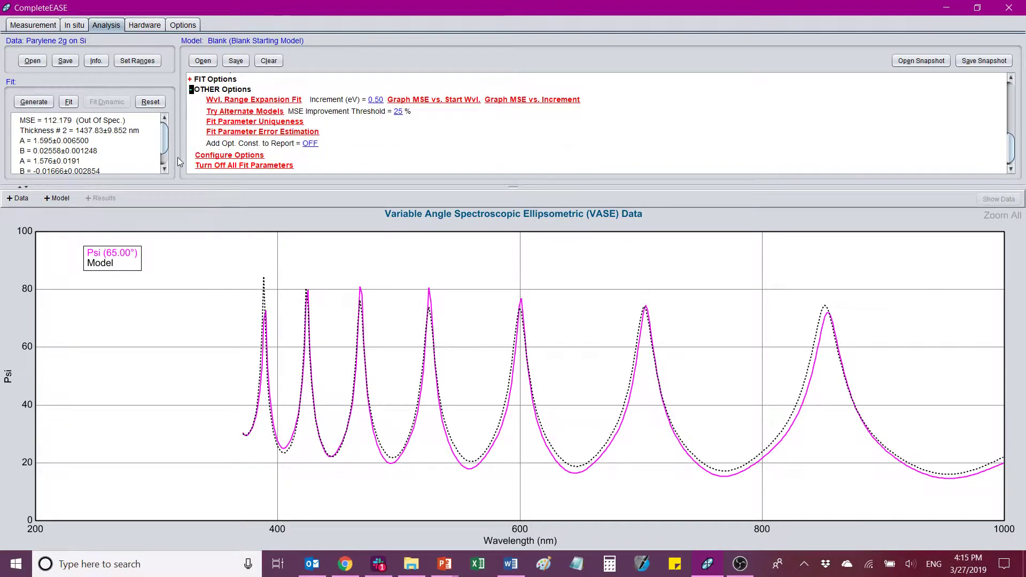
click(240, 156)
scroll(434, 278, down, 3)
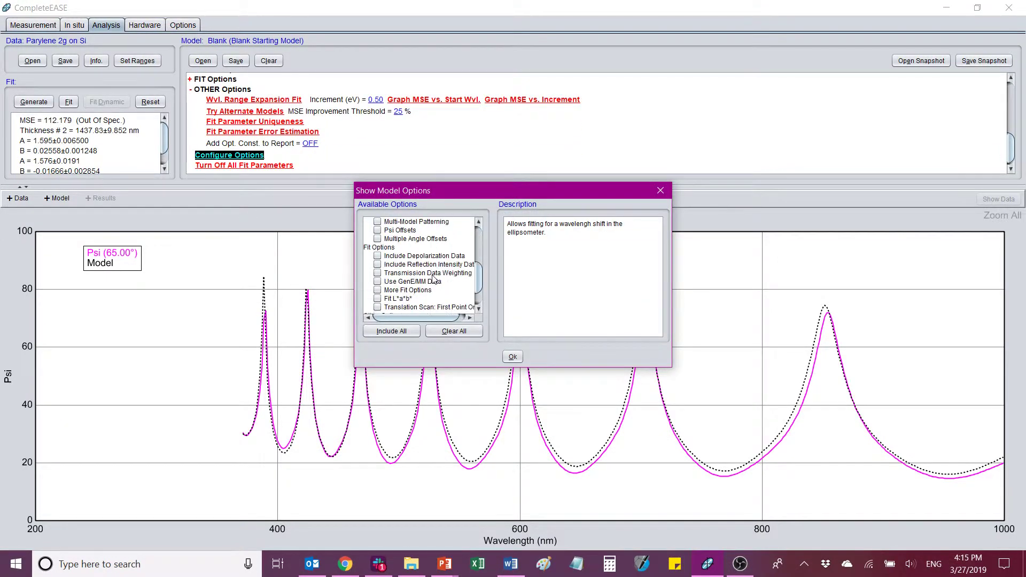
click(378, 258)
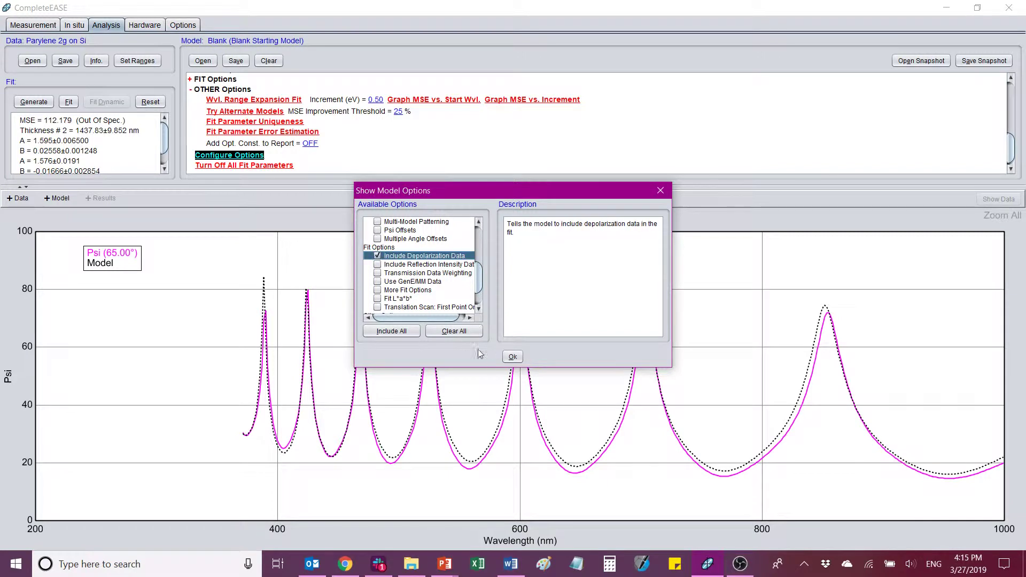
click(510, 357)
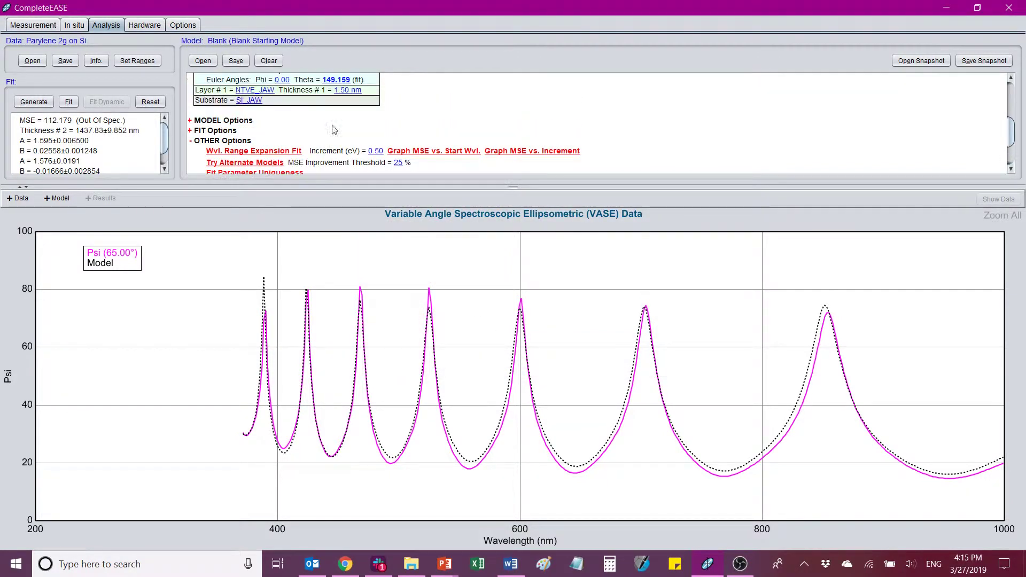
scroll(331, 130, up, 1)
Step: Turn Include Depolarization Data ON under FIT Options and refit, reaching MSE 97.269
click(198, 159)
scroll(334, 138, down, 3)
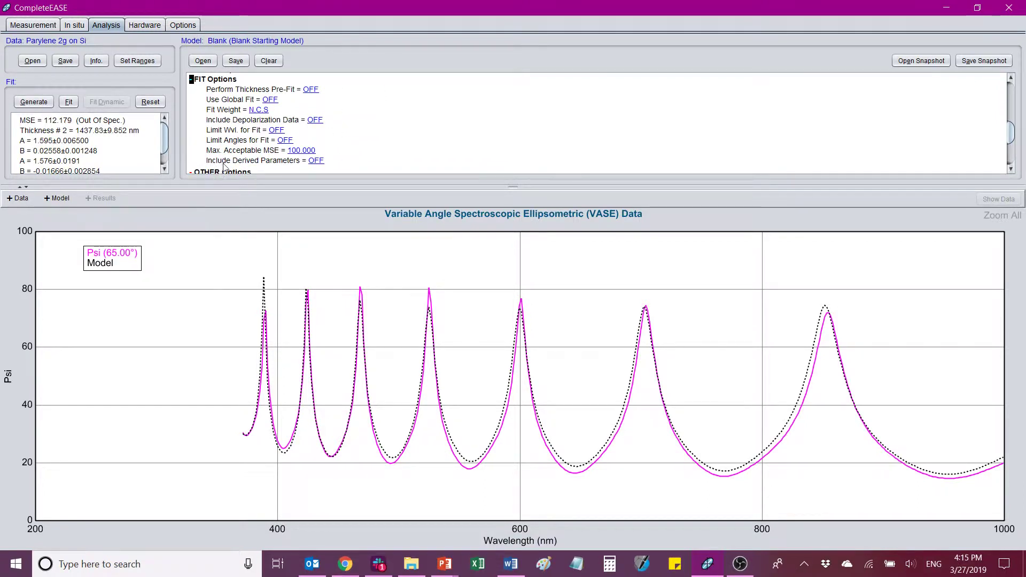
click(315, 121)
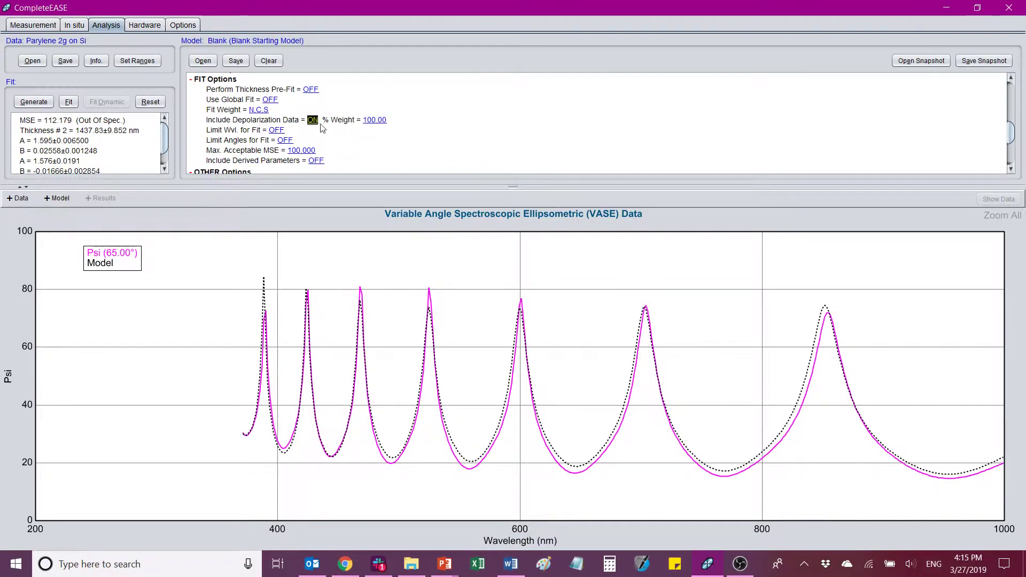
click(69, 102)
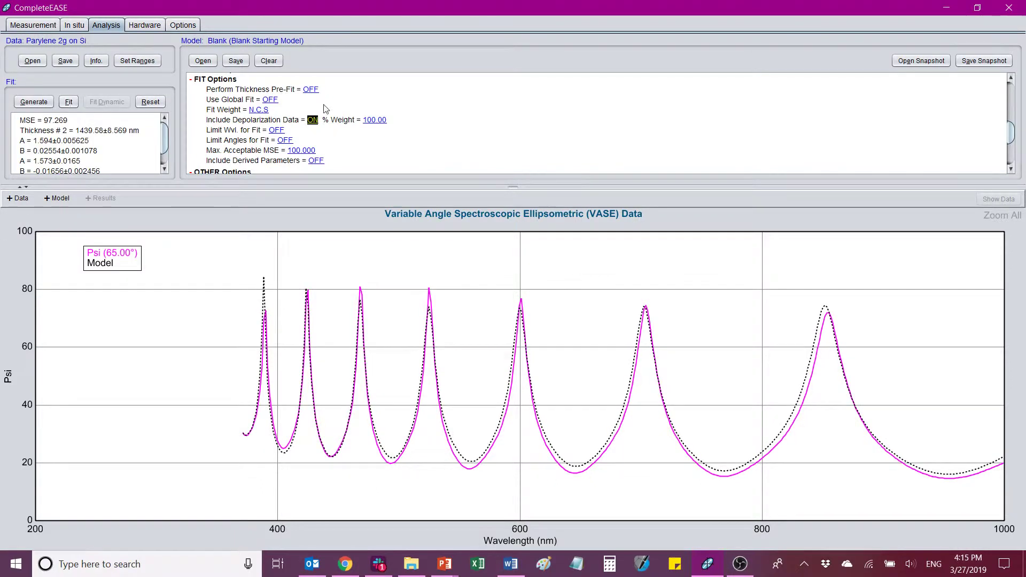
scroll(375, 128, down, 2)
scroll(377, 131, down, 1)
scroll(382, 131, up, 8)
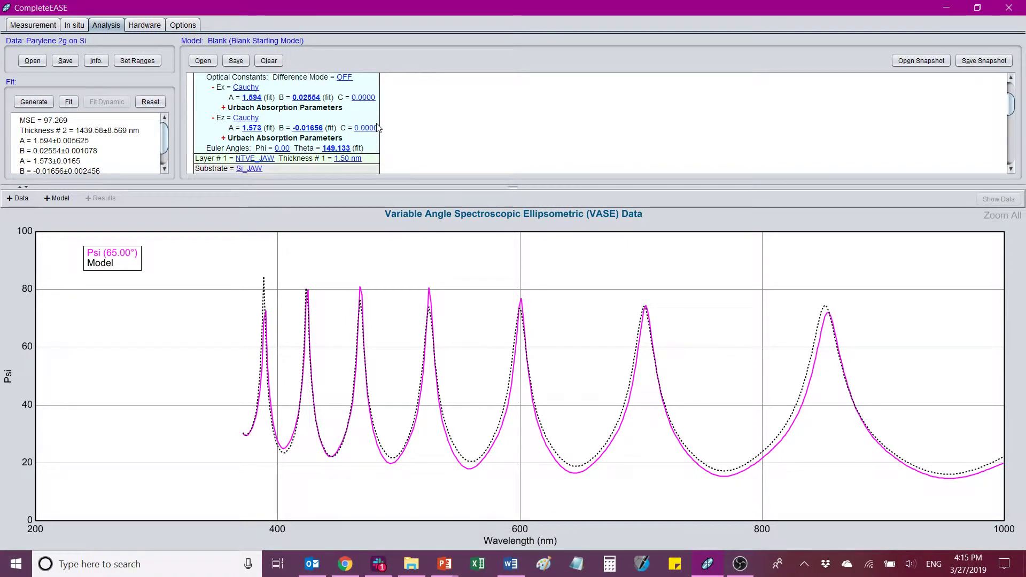
scroll(378, 128, up, 3)
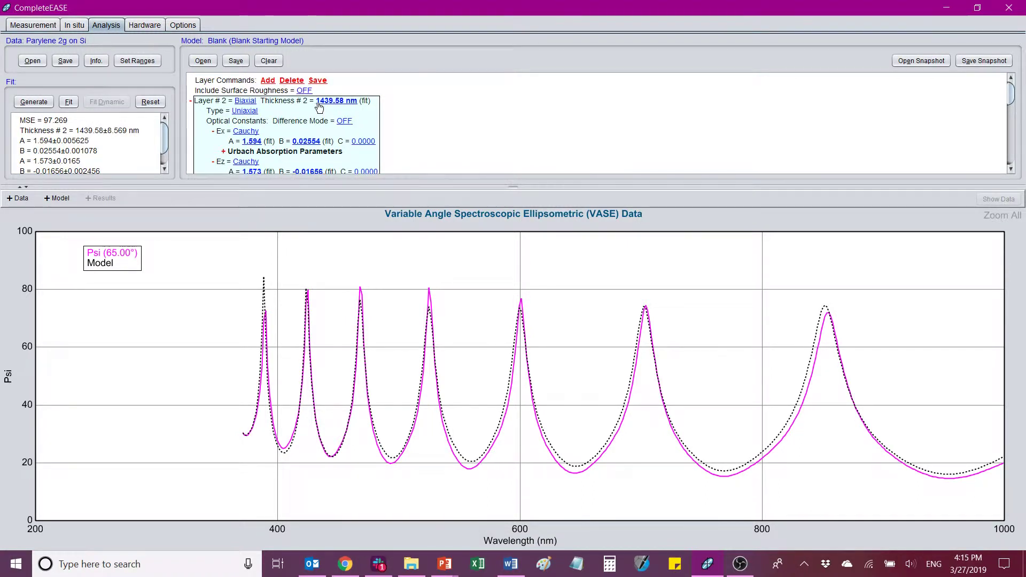
Step: Float the Ex and Ez Cauchy C terms and run the fit
scroll(288, 128, down, 1)
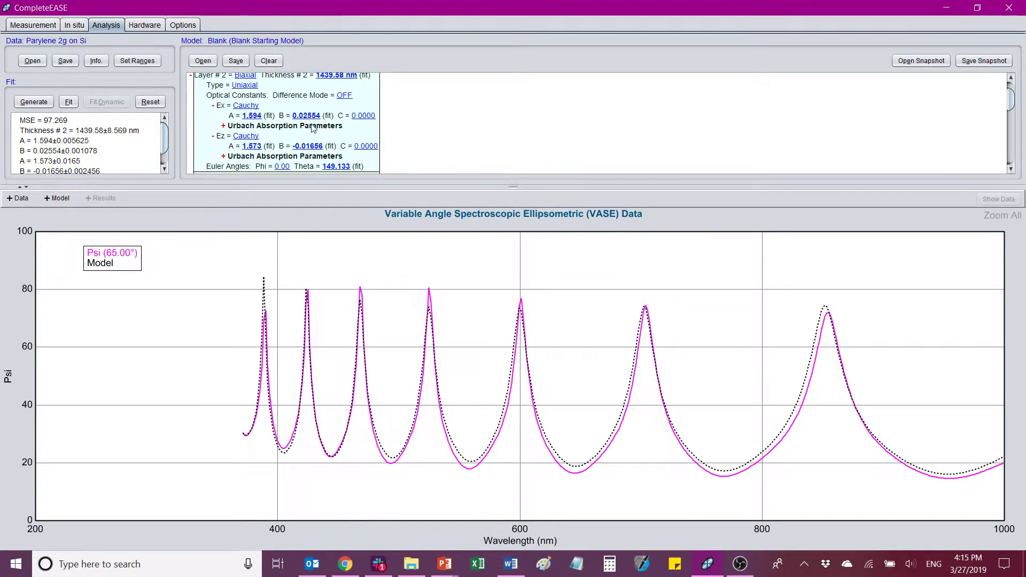
click(362, 116)
click(366, 146)
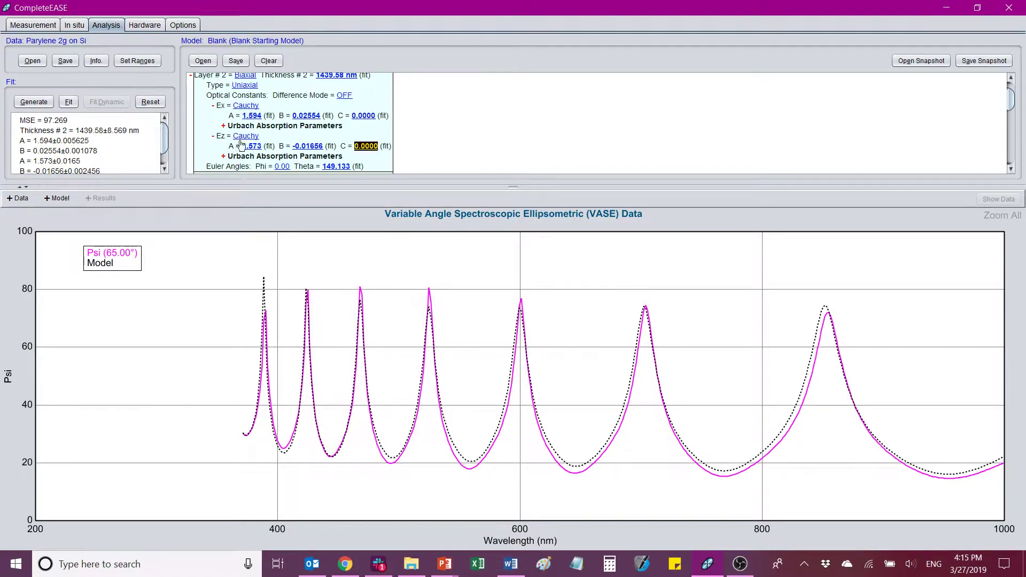
click(73, 103)
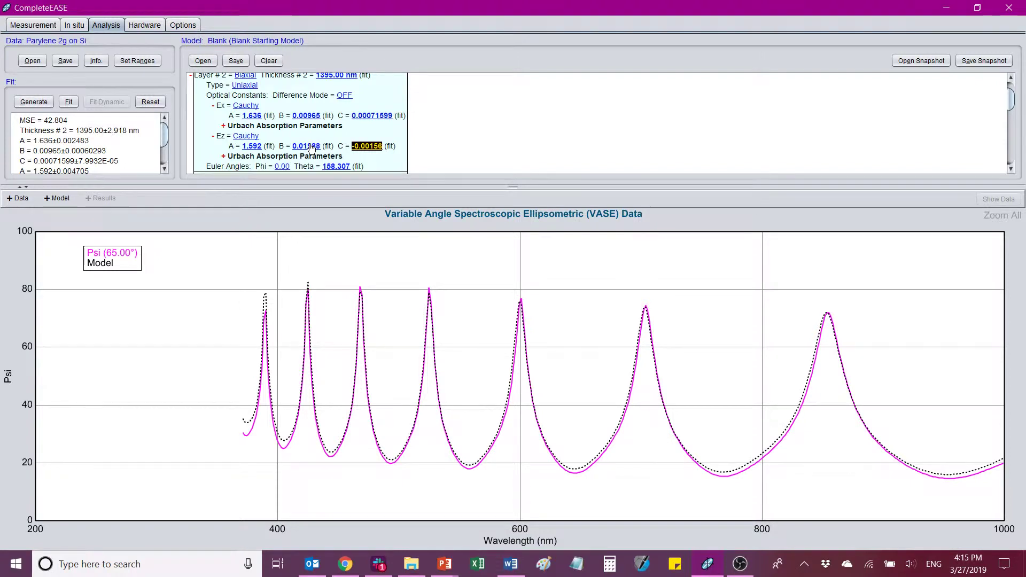
Step: Set Ez Cauchy C to 0 and refit, giving 1395.12 nm and MSE 18.765
click(368, 150)
text(0)
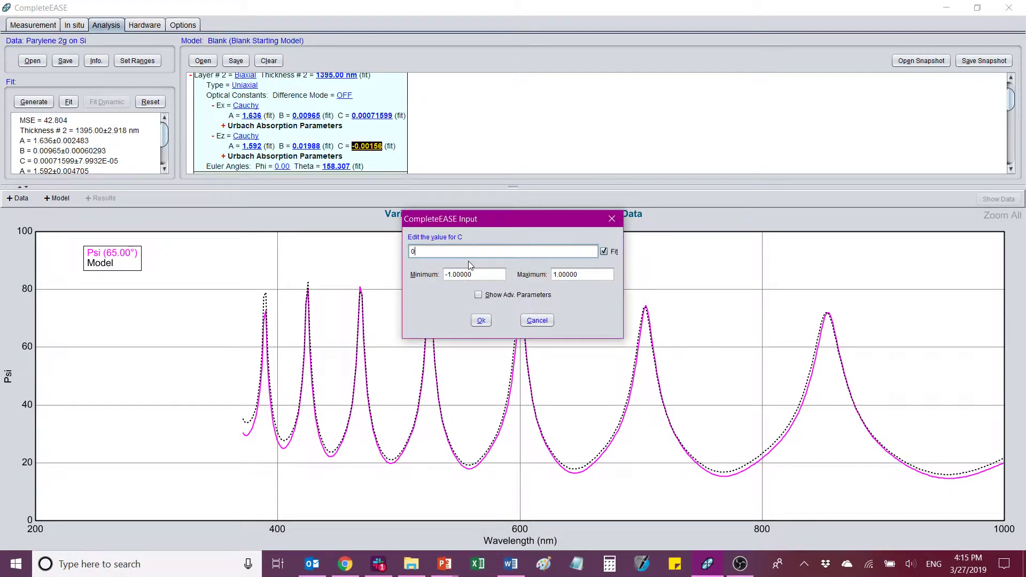
click(482, 320)
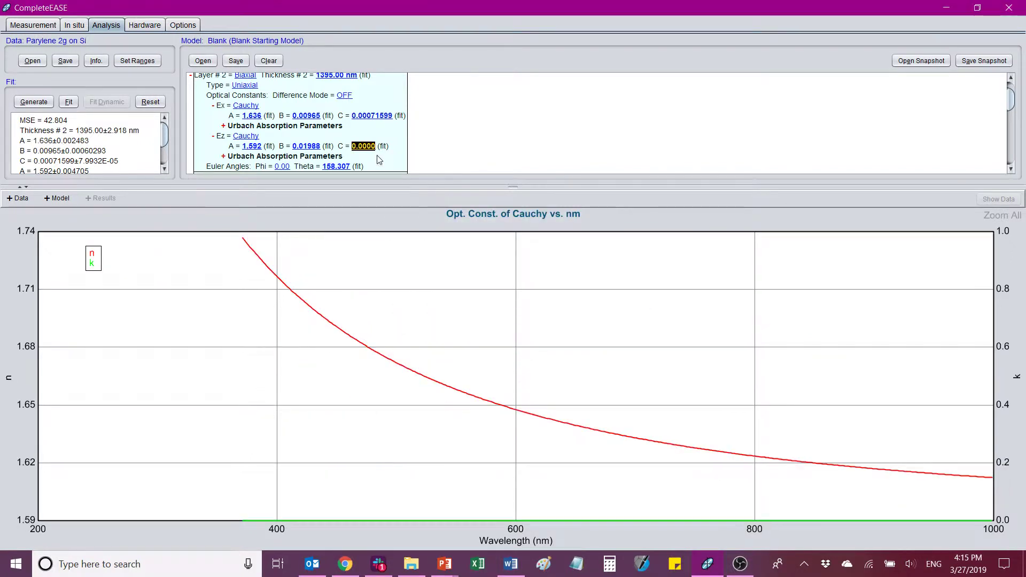
click(68, 101)
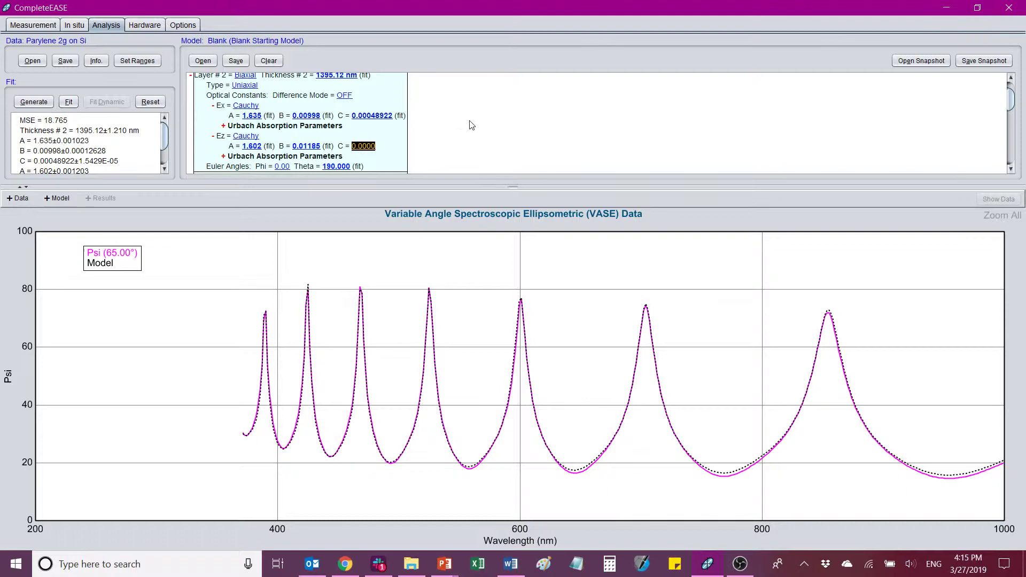
scroll(463, 118, down, 2)
scroll(465, 128, up, 4)
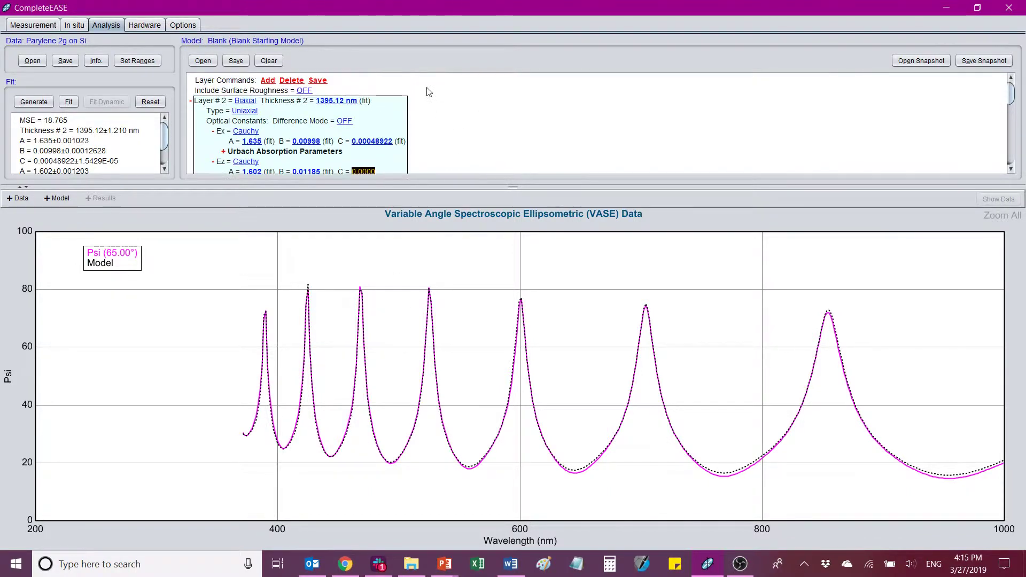
drag(511, 185, 509, 239)
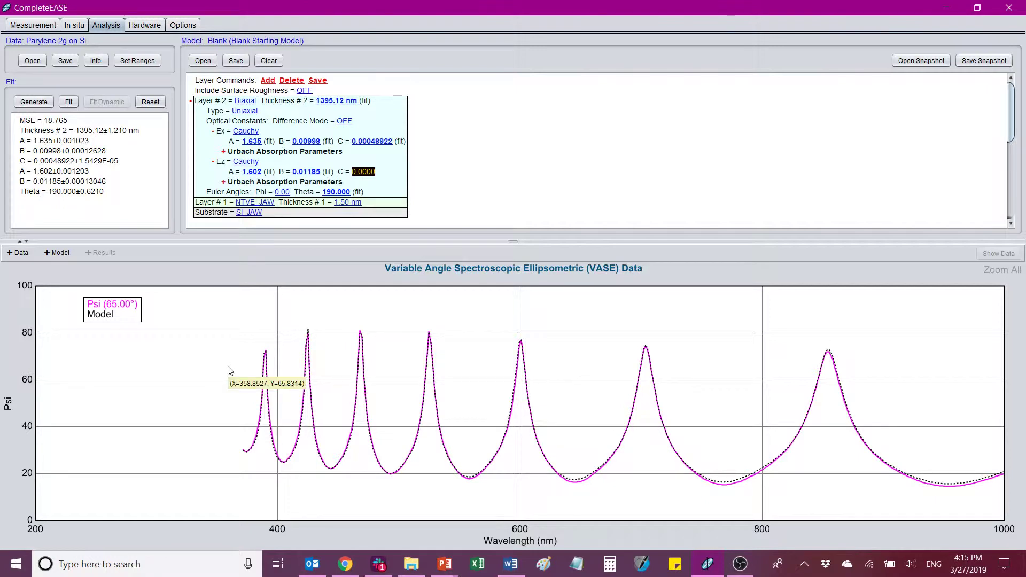
Step: Turn on surface roughness starting at 0 nm and fit, giving 0.98 nm with MSE 18.717
click(304, 91)
click(391, 92)
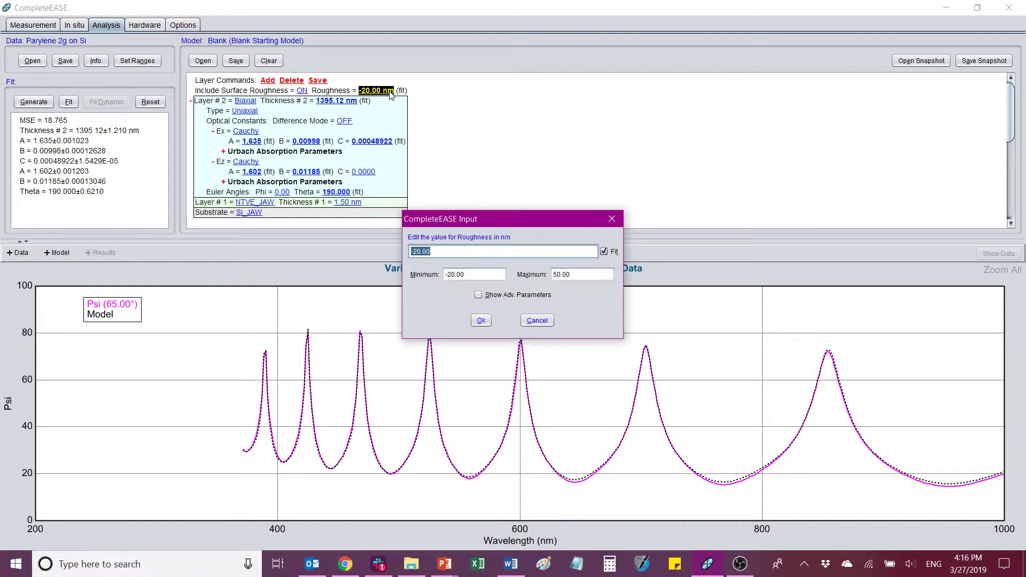
text(0)
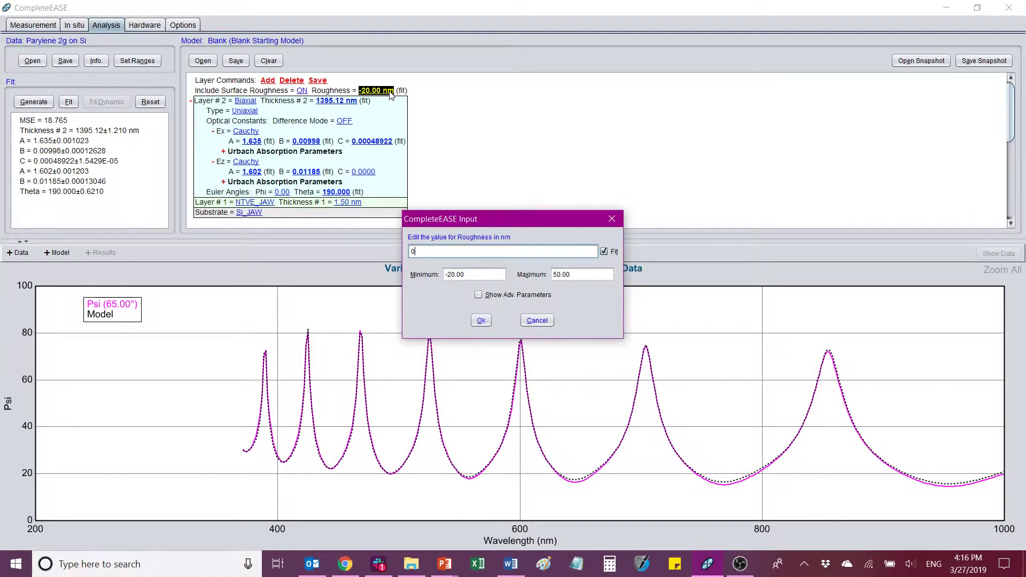
click(481, 321)
click(70, 102)
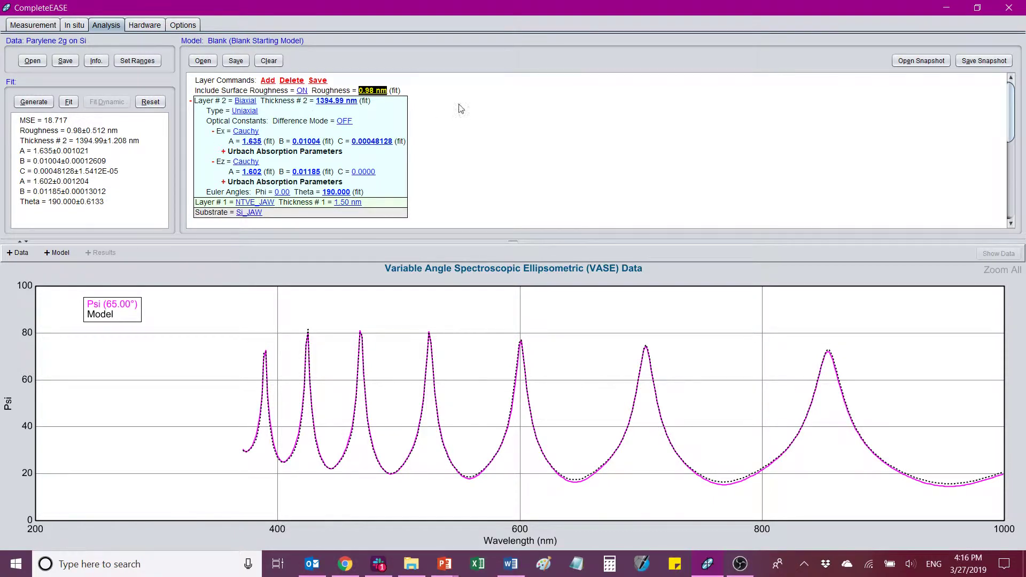
scroll(443, 152, down, 2)
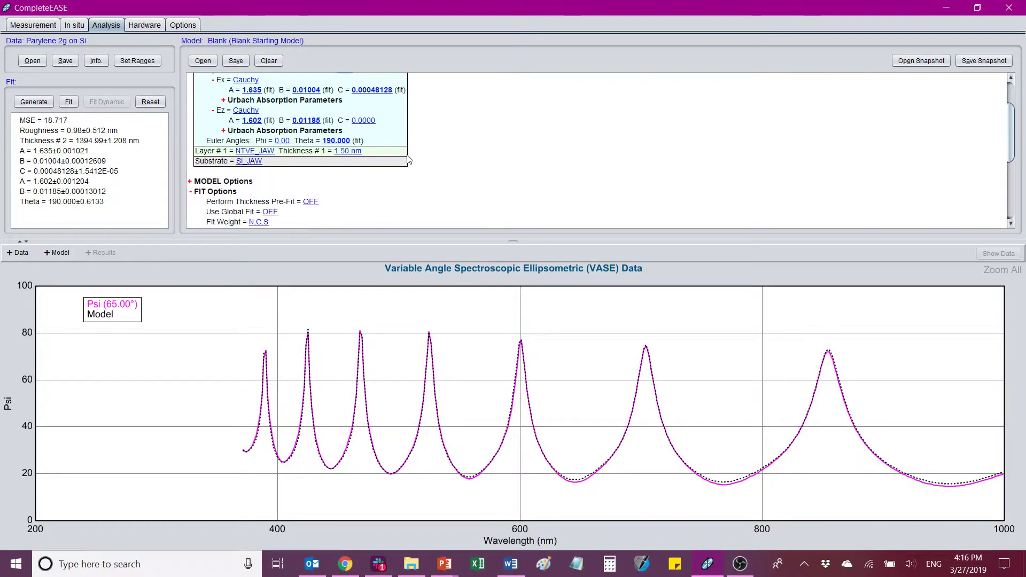
scroll(362, 168, up, 2)
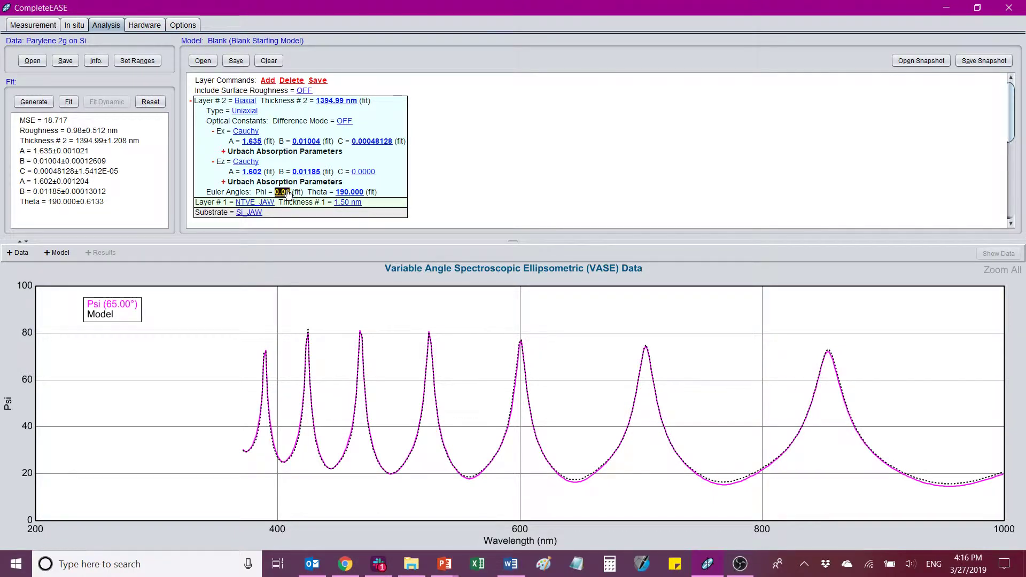
Step: Fix Euler Phi at 0 and refit, giving 1394.95 nm and MSE 18.762
click(68, 102)
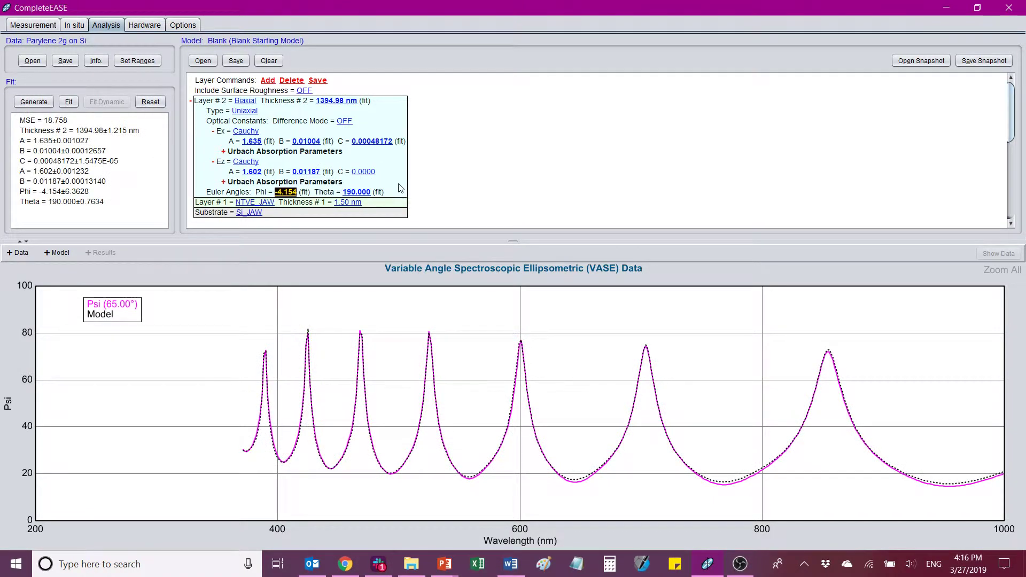
click(286, 192)
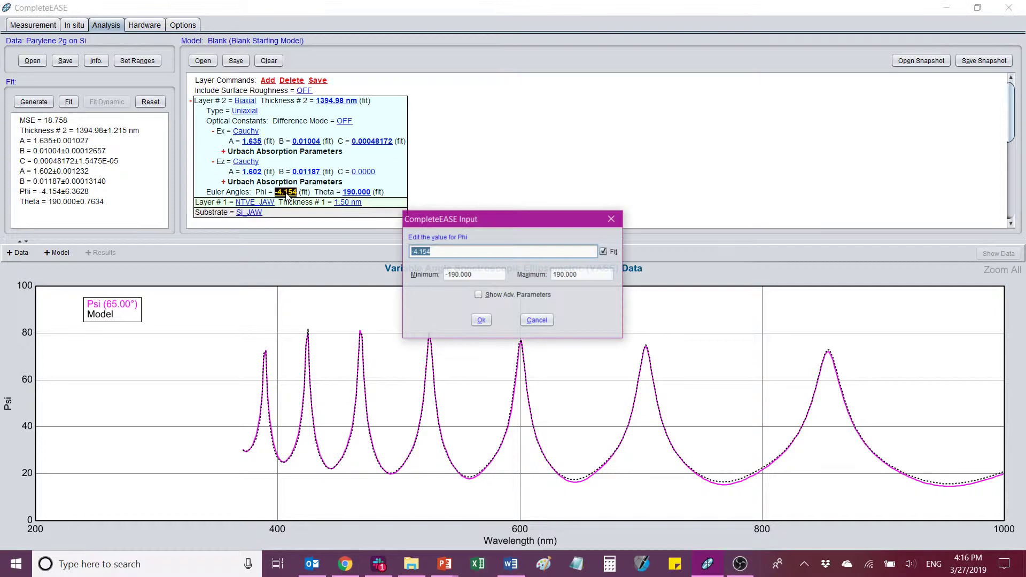
text(0)
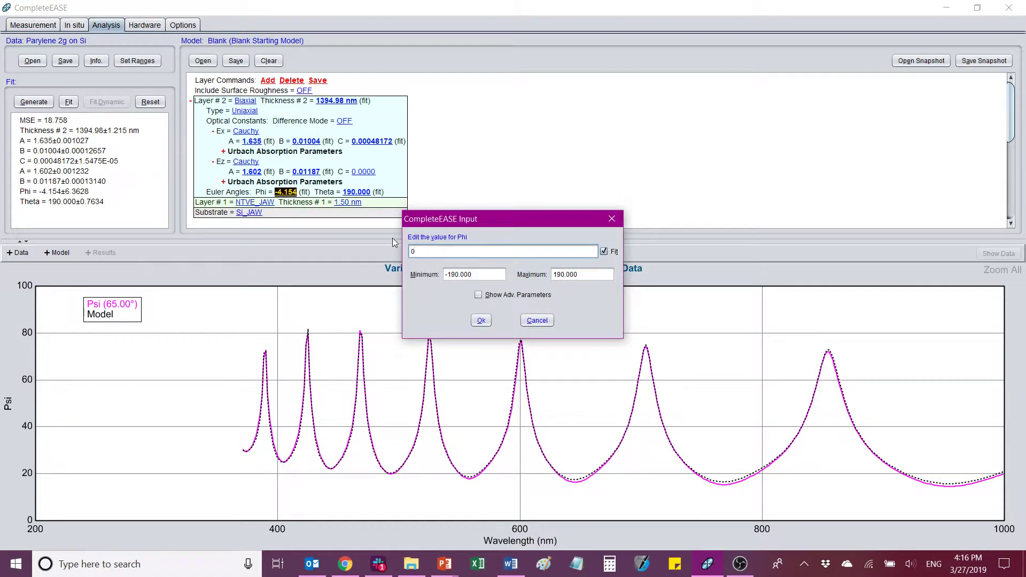
click(473, 322)
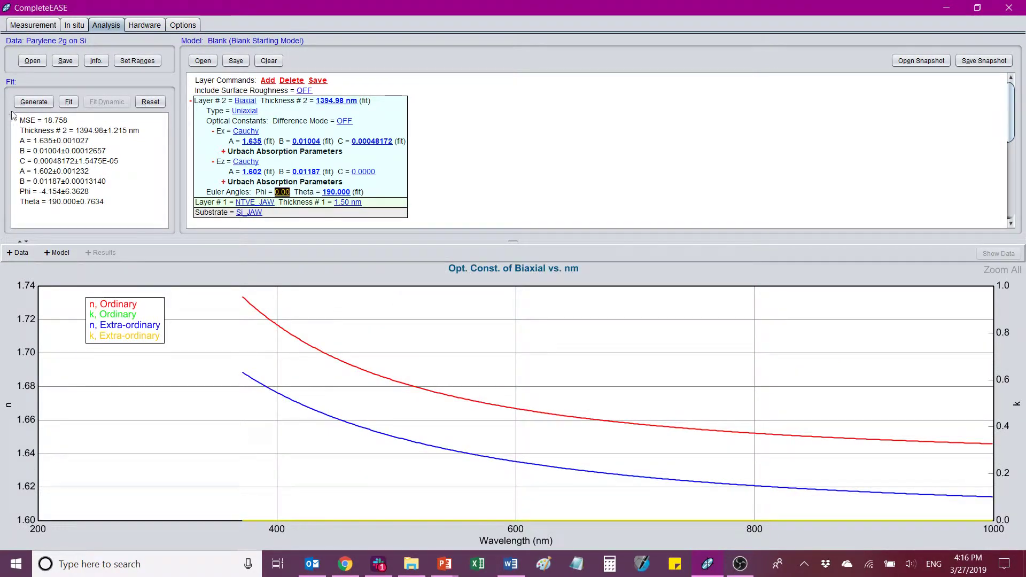
click(68, 102)
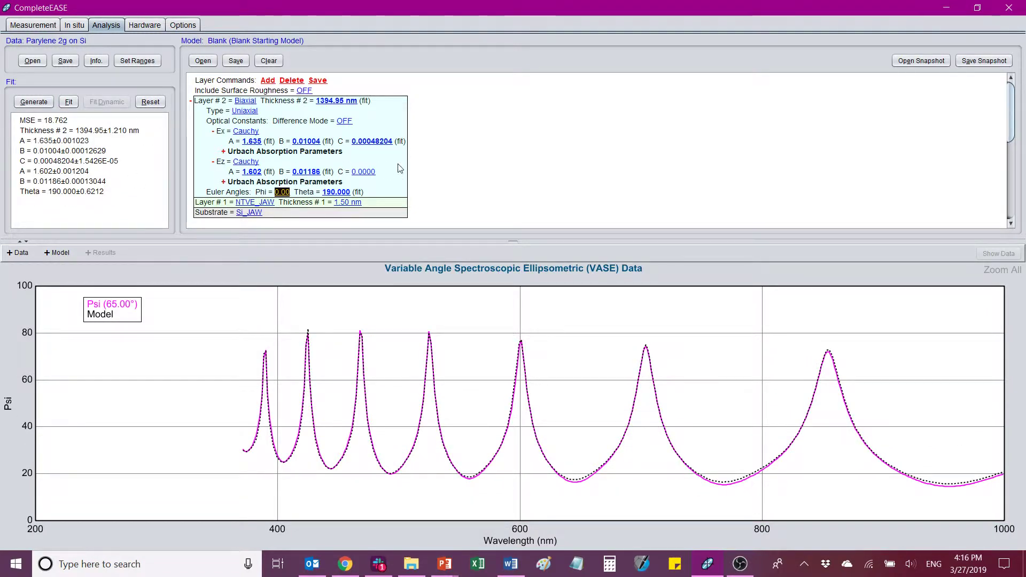
click(137, 61)
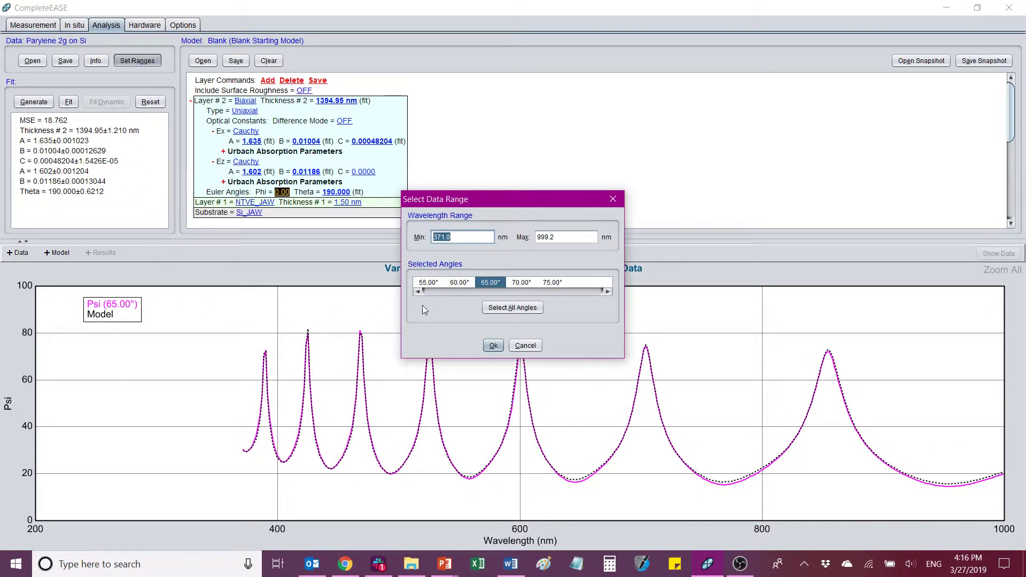
Step: Select all five angles (55°–75°) and refit, reaching MSE 24.884
click(513, 307)
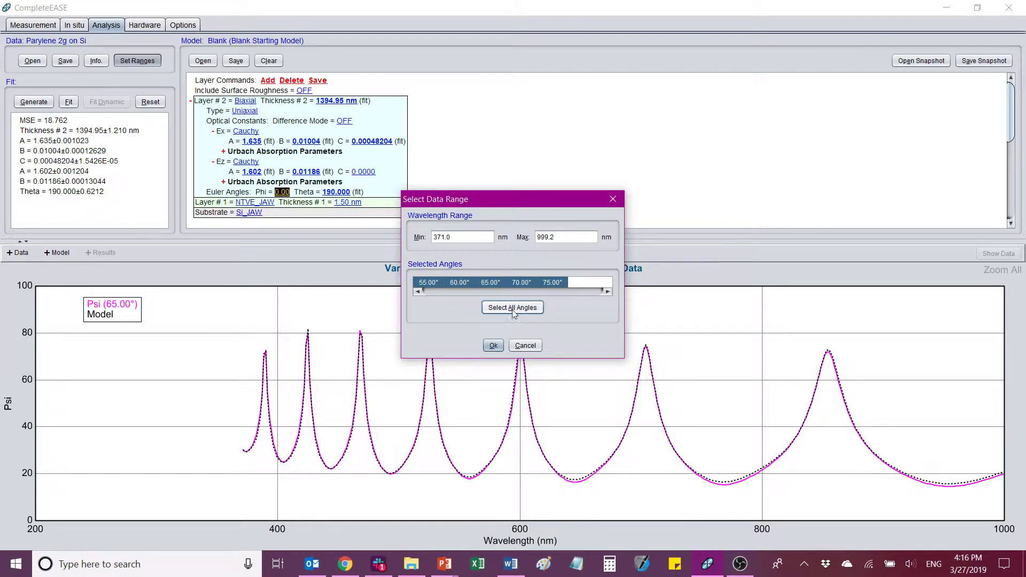
click(493, 345)
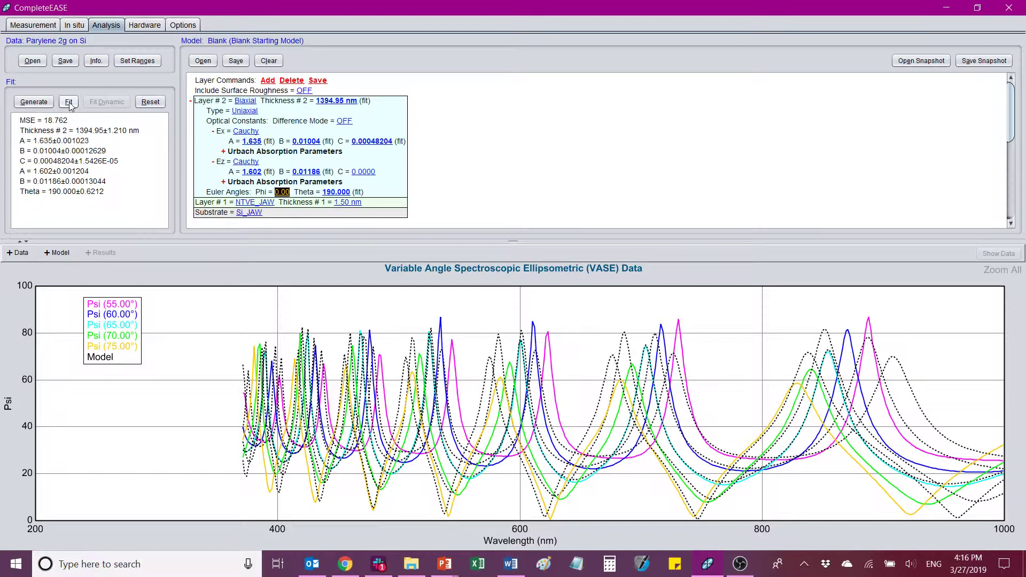
click(69, 102)
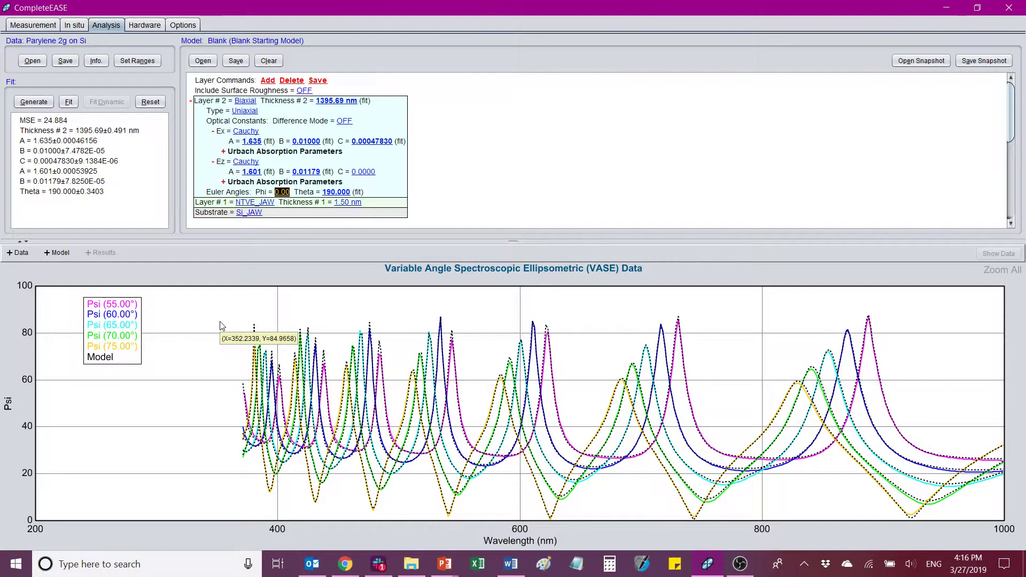
Step: Zoom into the Psi plot near 580–640 nm and 380 nm to check the fit, then restore full range
mouse_move(222, 325)
mouse_down()
mouse_move(231, 345)
mouse_move(686, 367)
mouse_move(907, 365)
mouse_up()
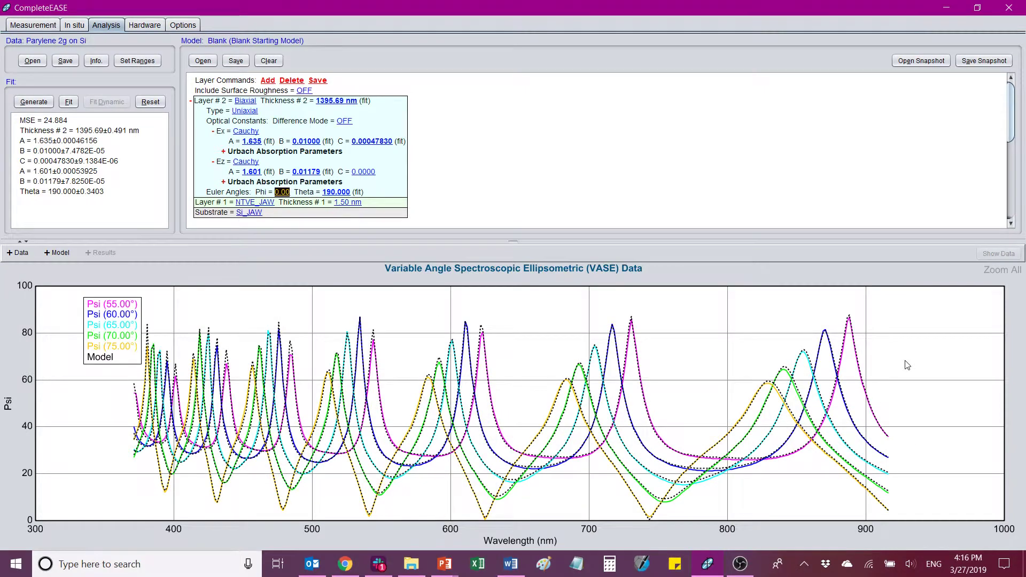
drag(398, 340, 544, 365)
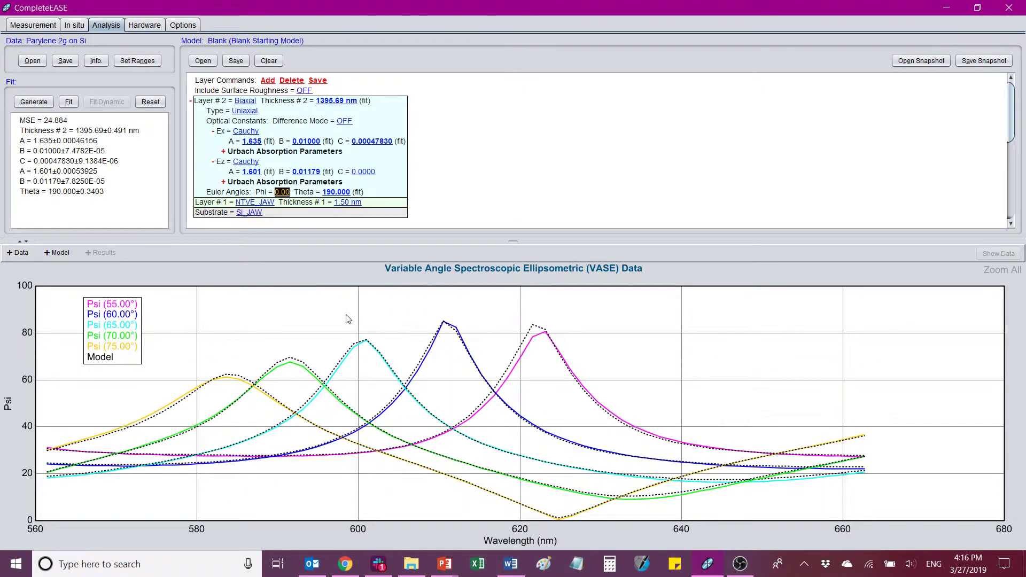
drag(230, 329, 613, 360)
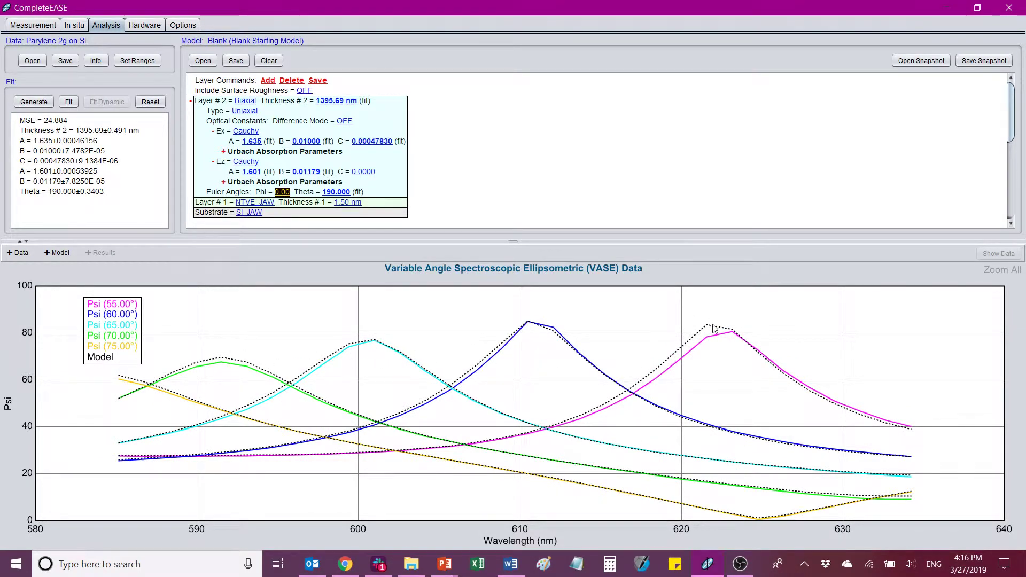
drag(727, 323, 706, 305)
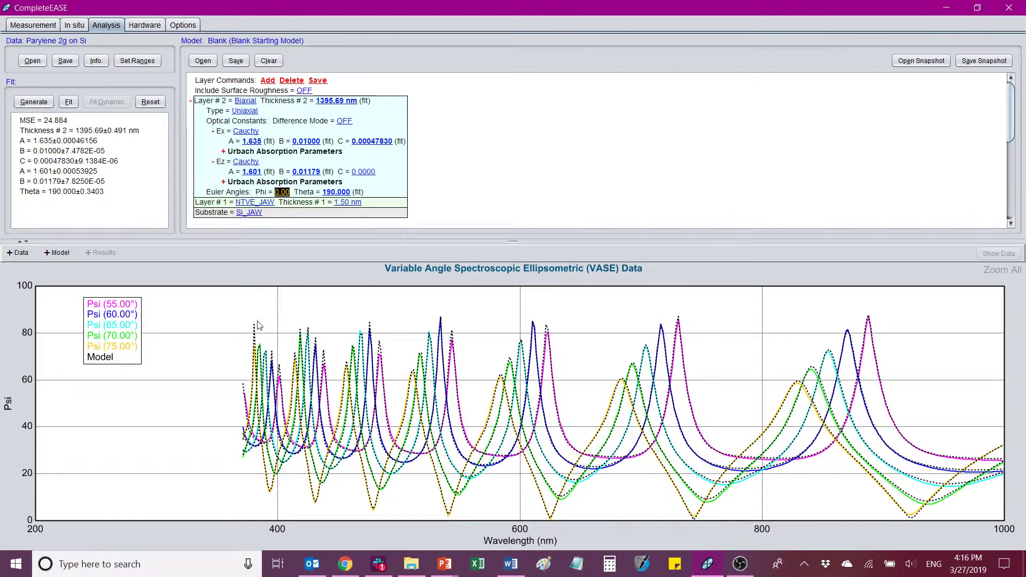
drag(237, 328, 390, 367)
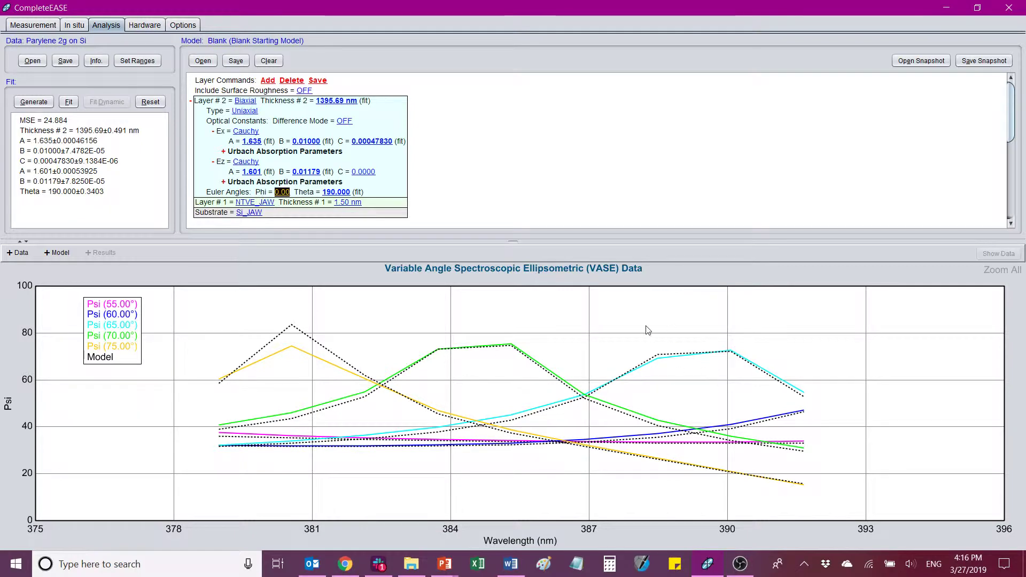
drag(716, 369, 648, 331)
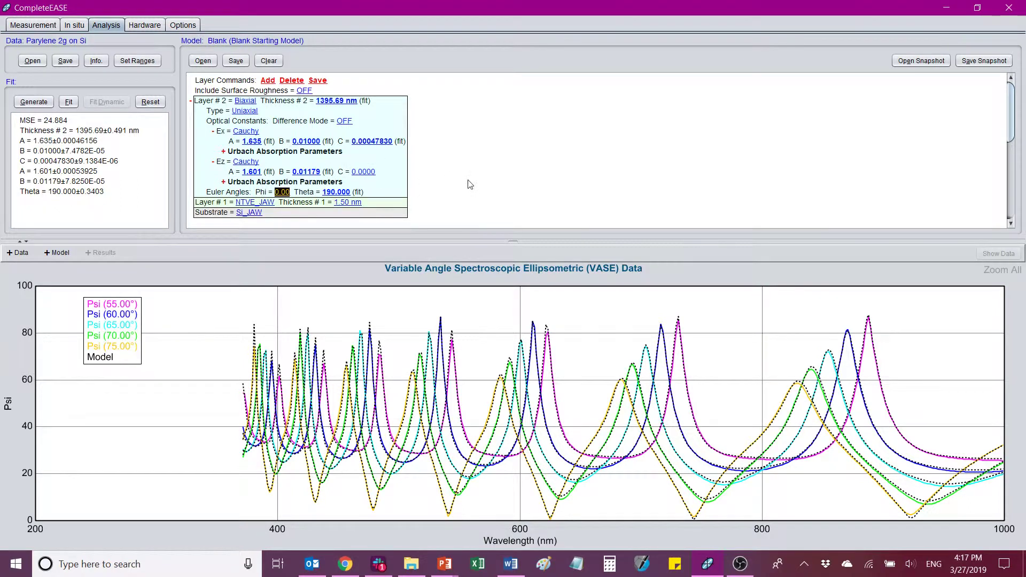
scroll(443, 193, down, 2)
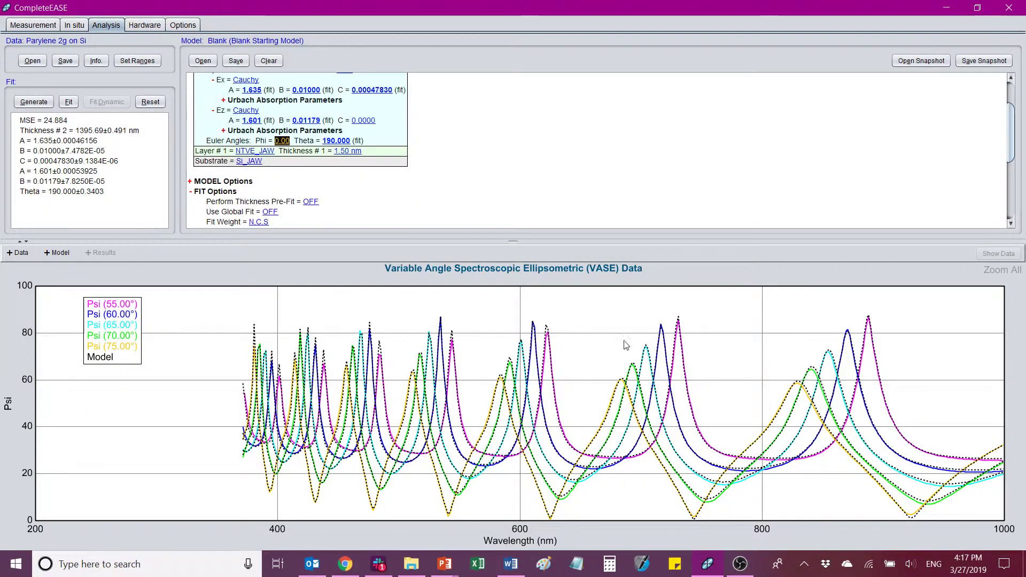
scroll(423, 133, up, 2)
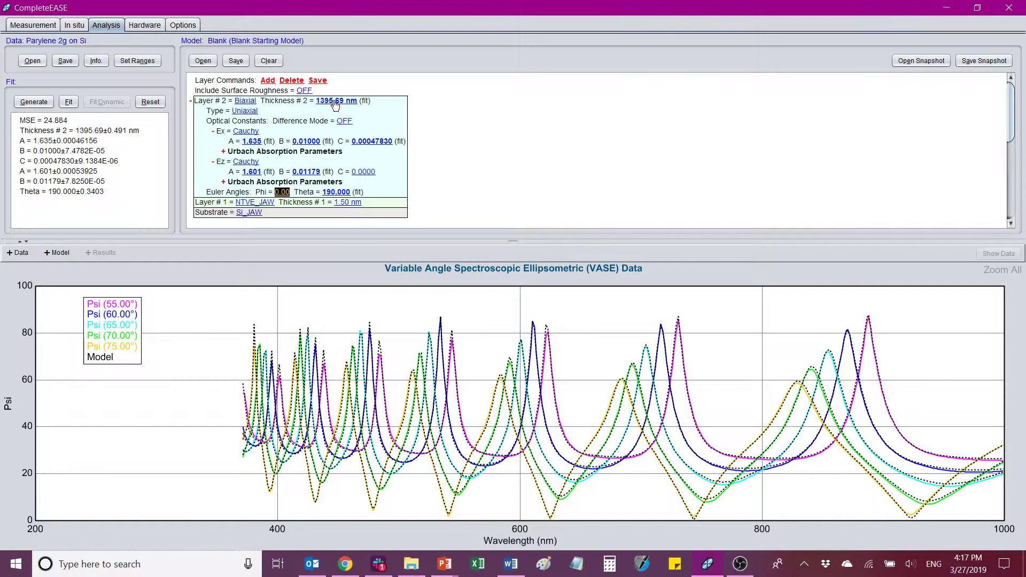
scroll(336, 106, down, 7)
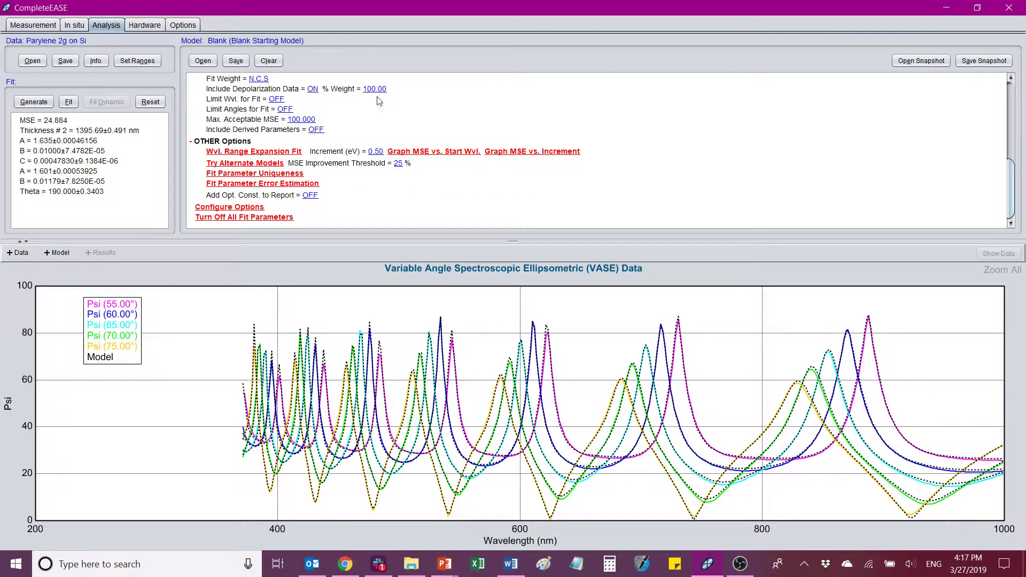
Step: Compare alternate models against the anisotropic fit and close the results without applying them
scroll(348, 119, up, 3)
scroll(349, 119, down, 3)
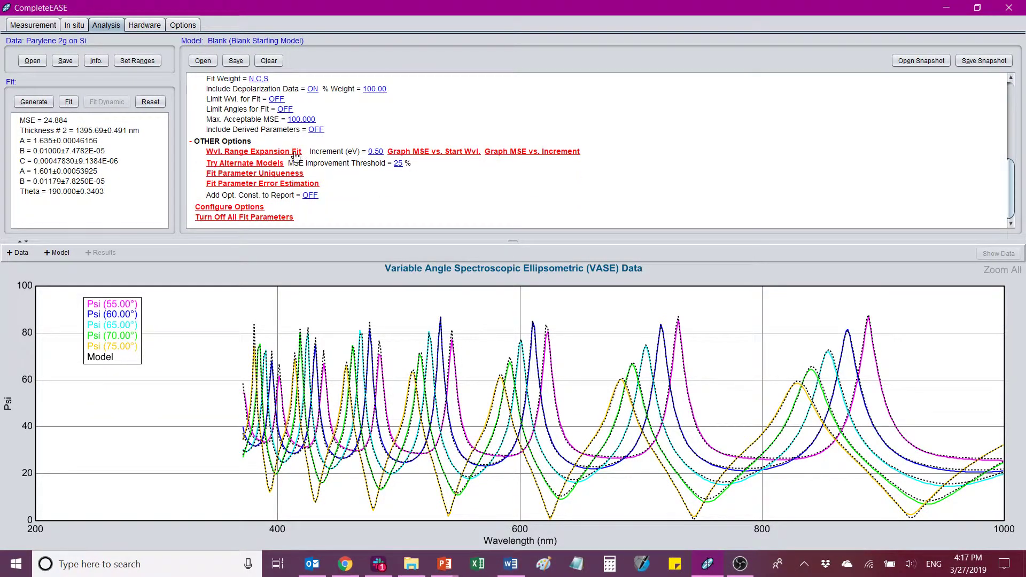
click(238, 163)
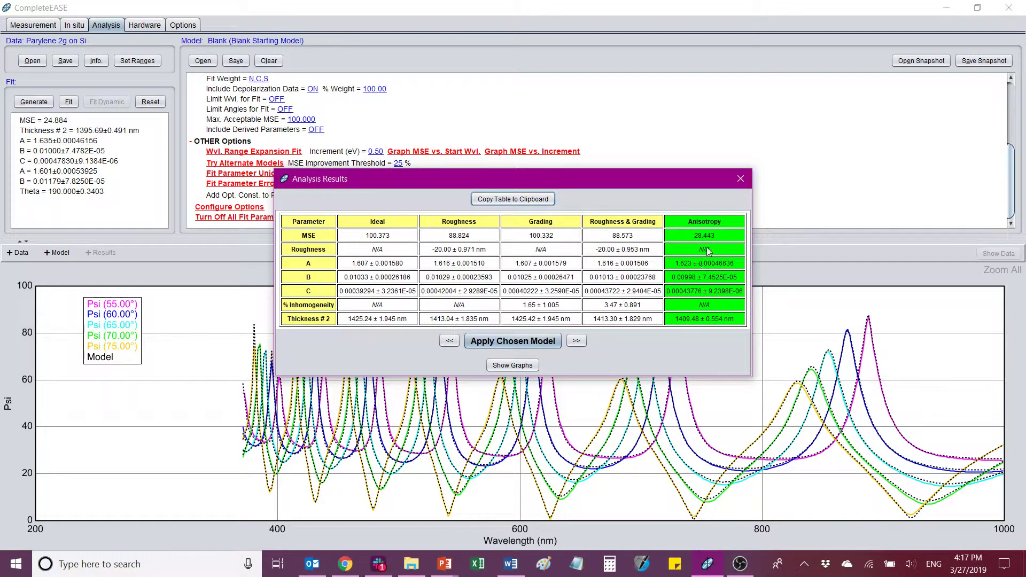
click(737, 178)
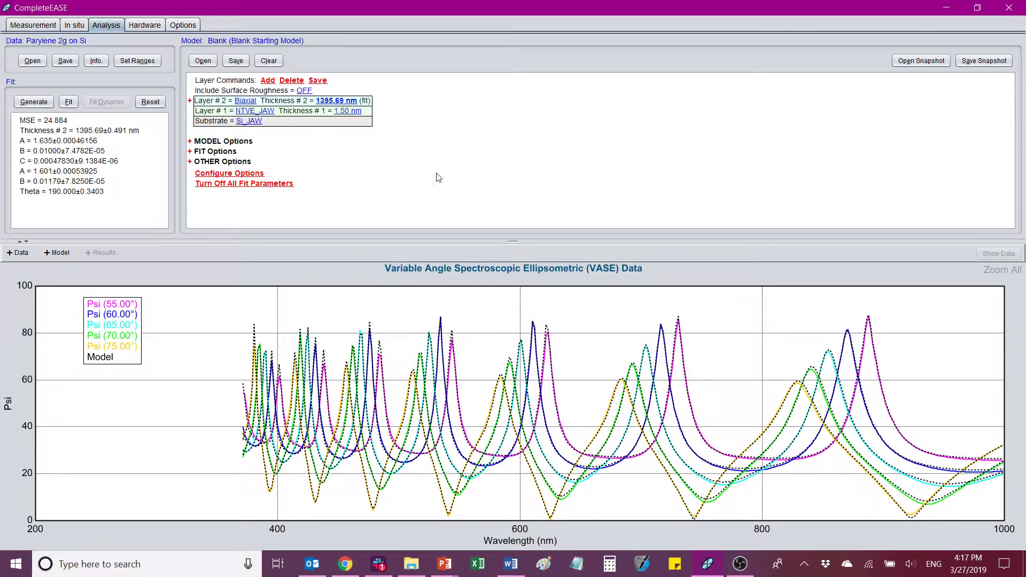
Step: Expand Layer # 2 to show its Ex = Cauchy and Ez = Cauchy parameters
click(189, 101)
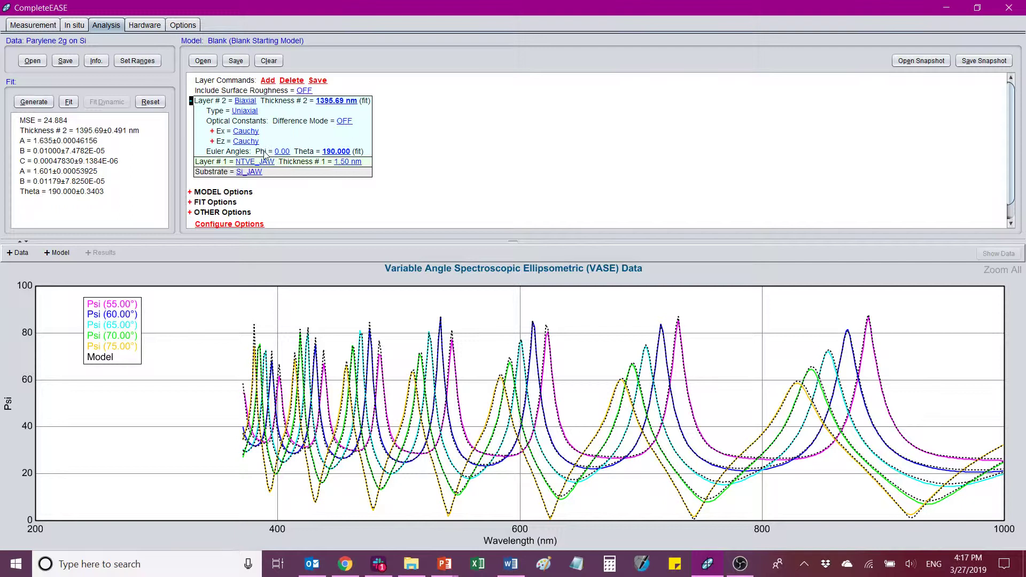
click(212, 131)
click(213, 162)
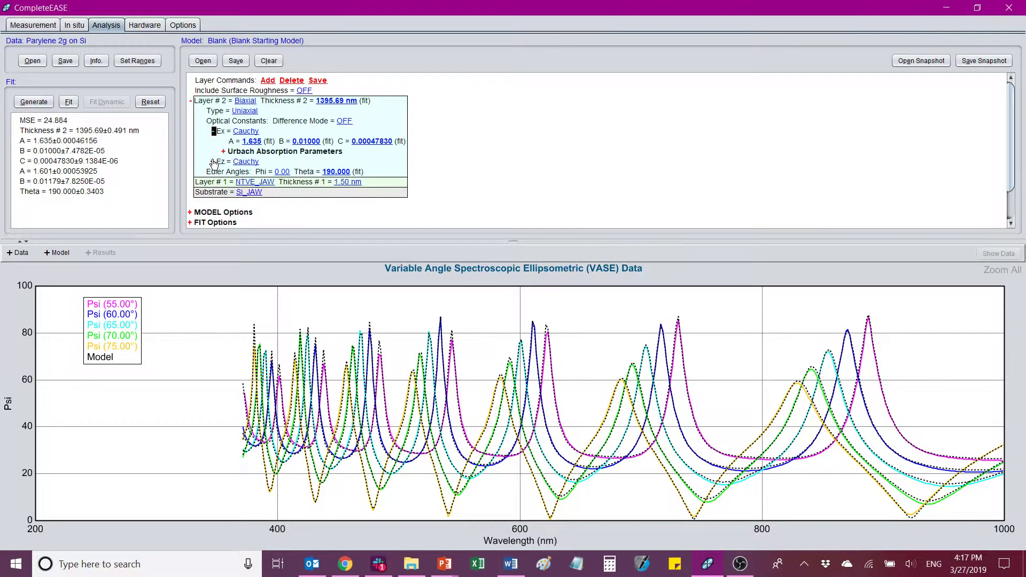
scroll(361, 162, down, 1)
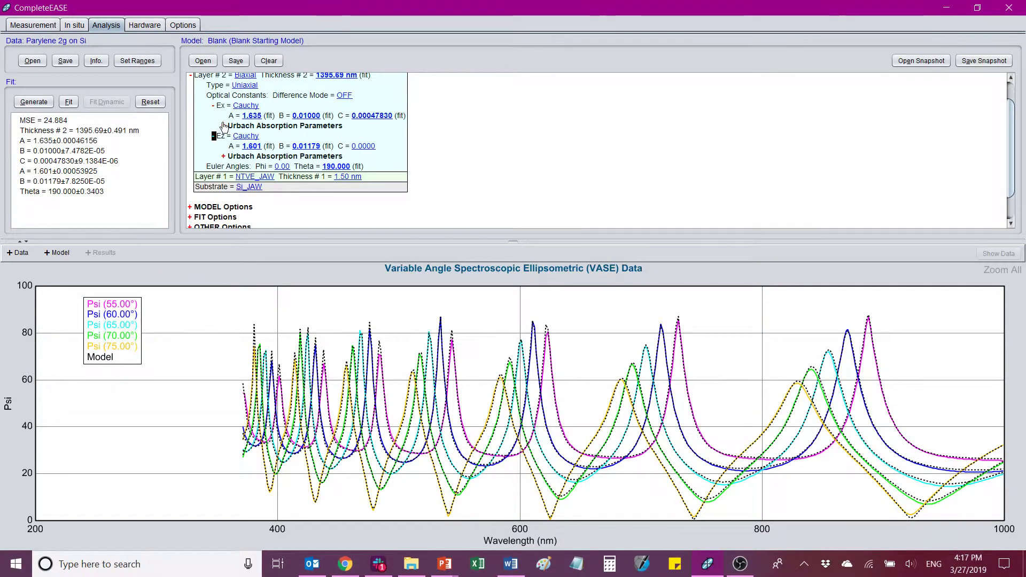
Step: Reveal the Ex Urbach absorption parameters and graph the Layer # 2 Biaxial optical constants versus wavelength
click(224, 127)
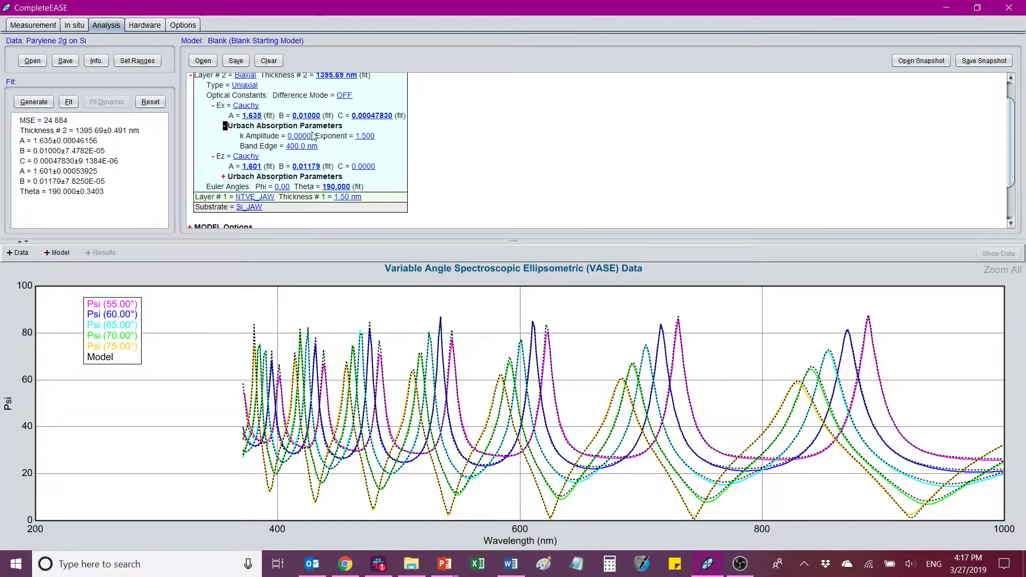
click(61, 253)
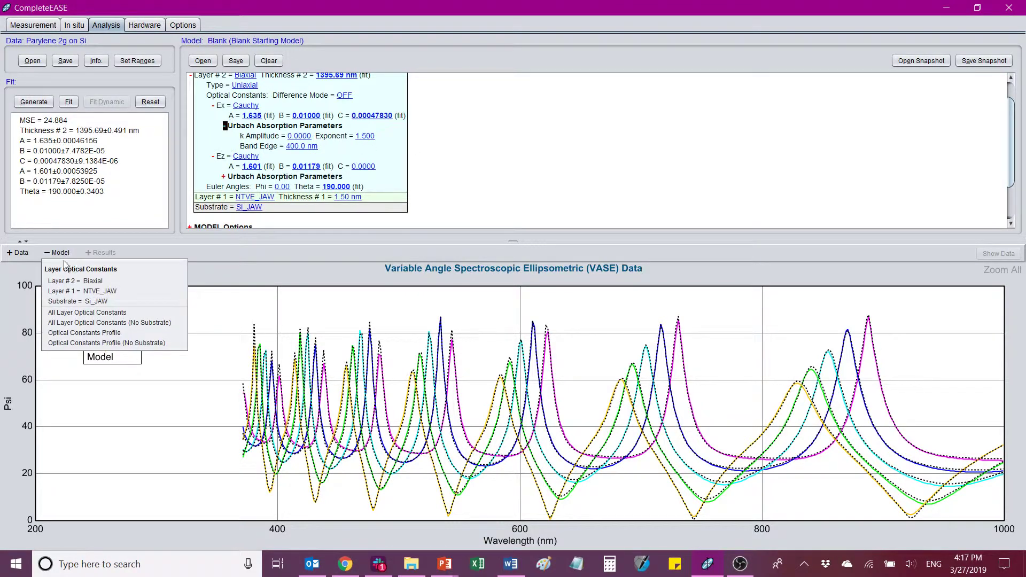
click(85, 282)
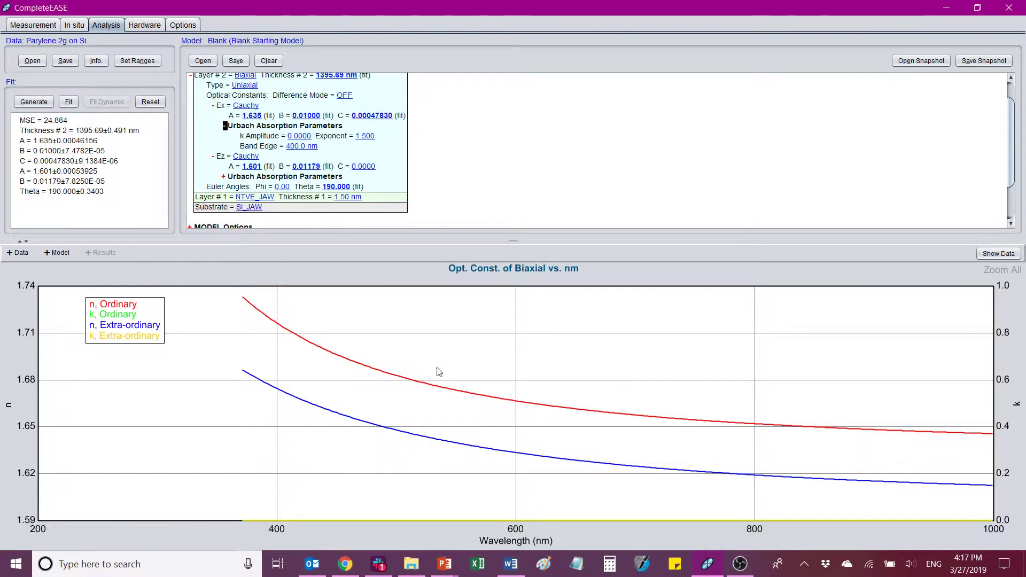
mouse_move(439, 372)
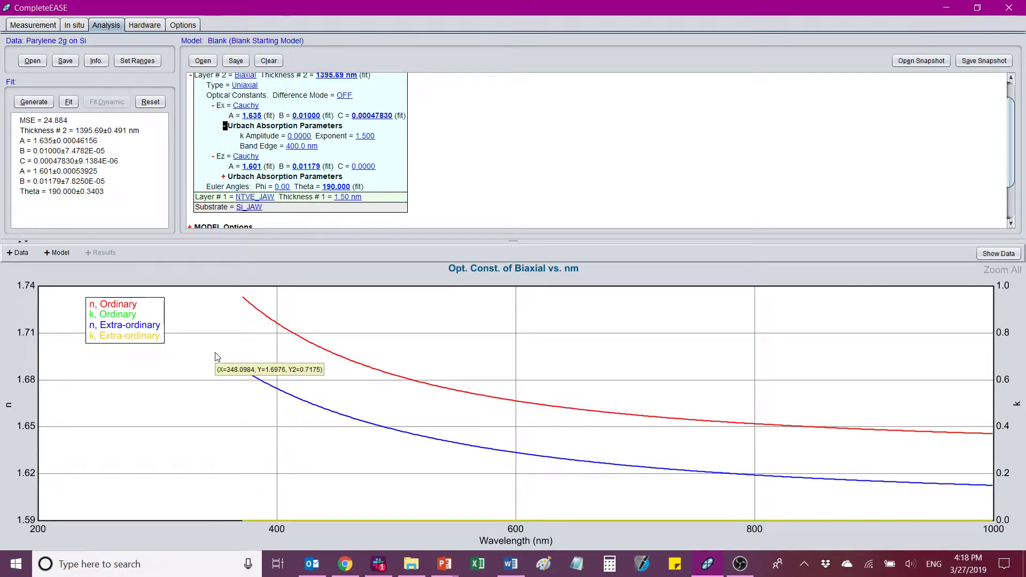
Step: Fit the Ex and Ez Urbach k Amplitude and Exponent and refit, reaching MSE 24.785
click(364, 138)
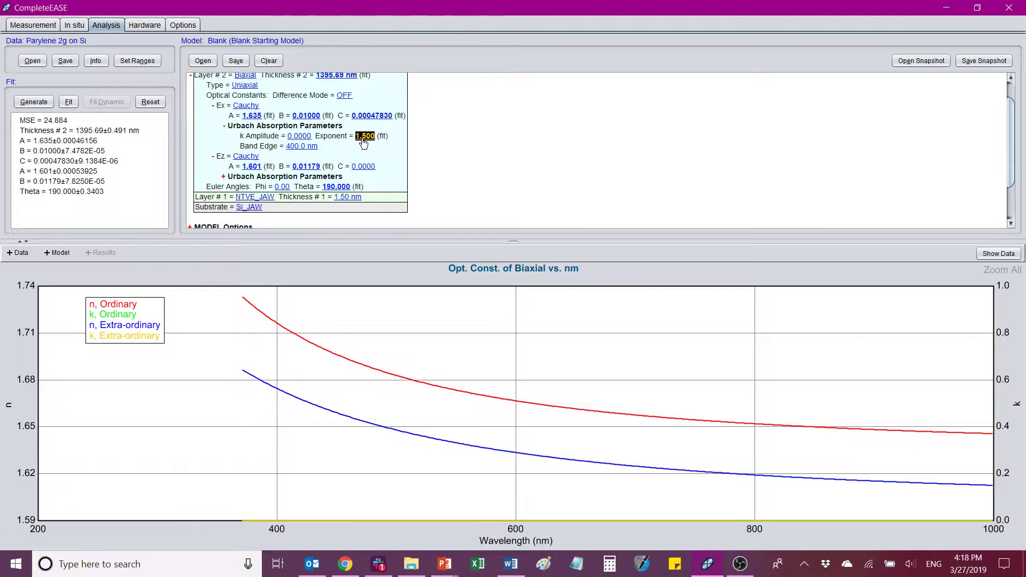
click(299, 137)
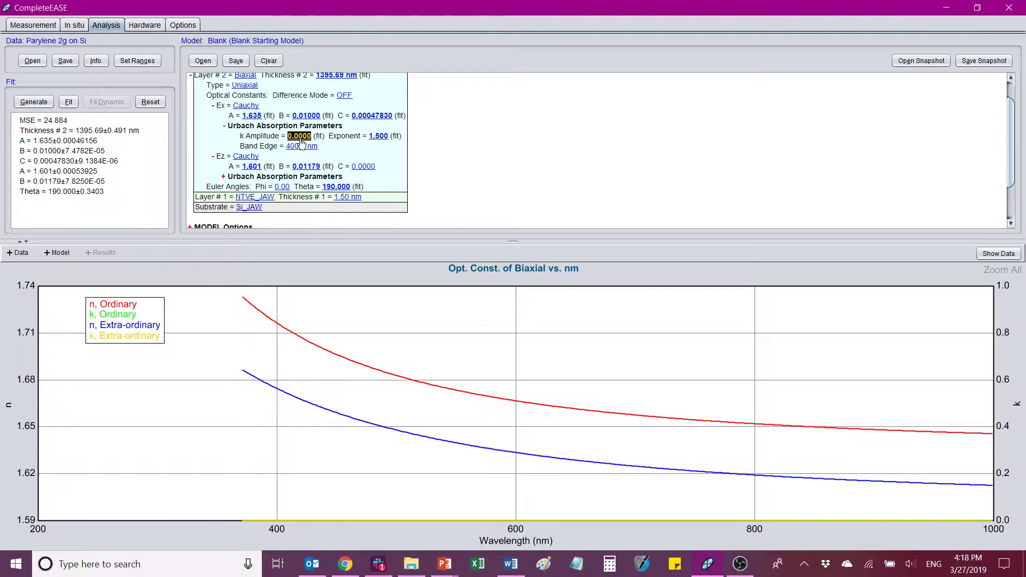
click(225, 177)
click(377, 187)
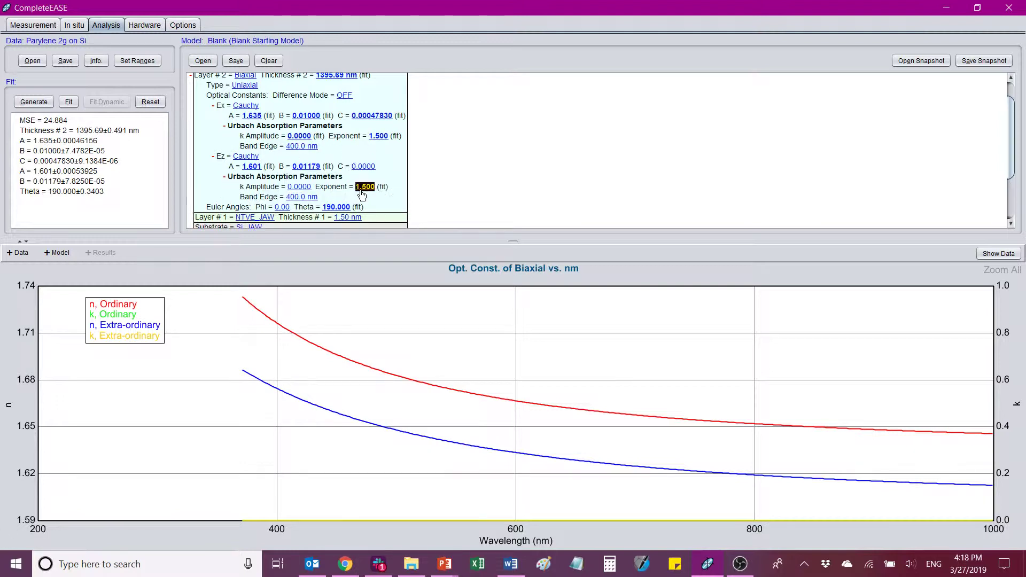
click(292, 187)
click(68, 102)
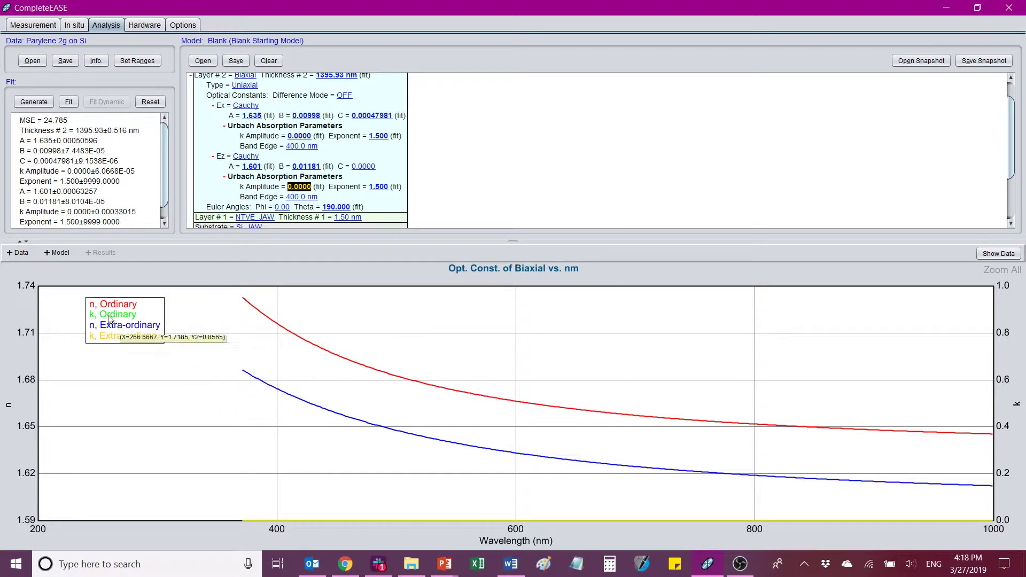
Step: Plot the Layer # 2 Biaxial constants and fix the Ex and Ez Urbach k Amplitude and Exponent
click(56, 254)
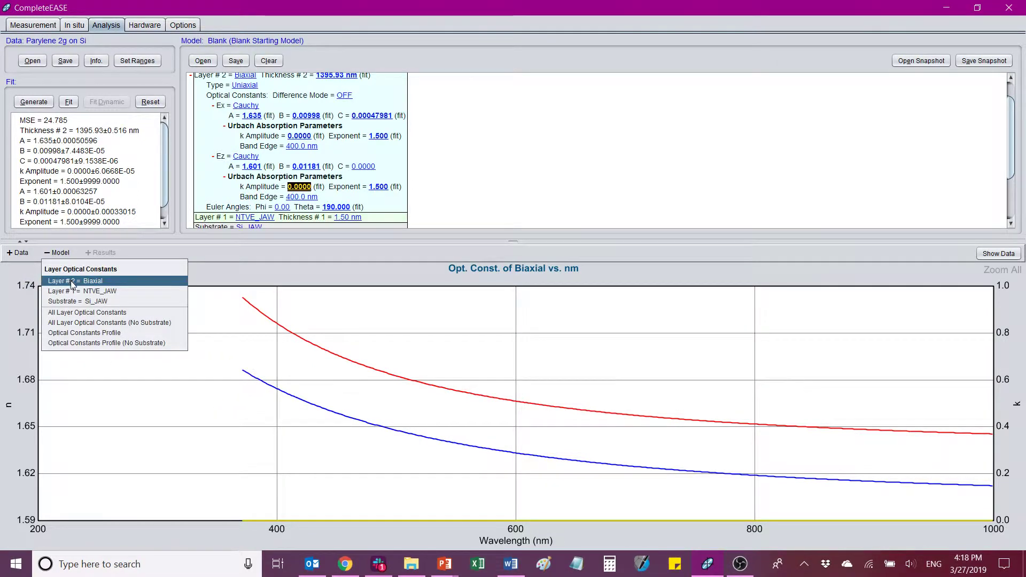
click(73, 281)
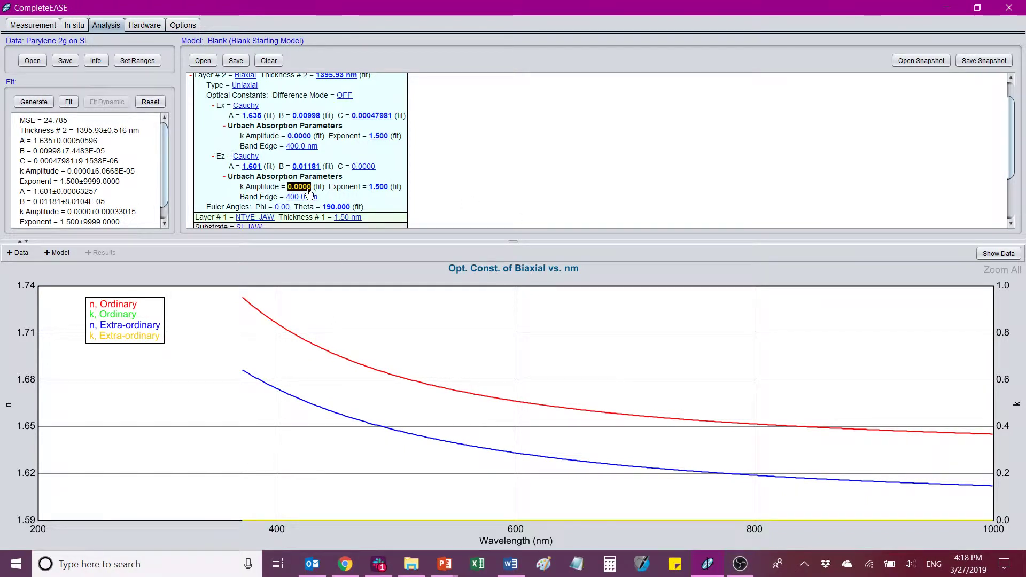
click(303, 137)
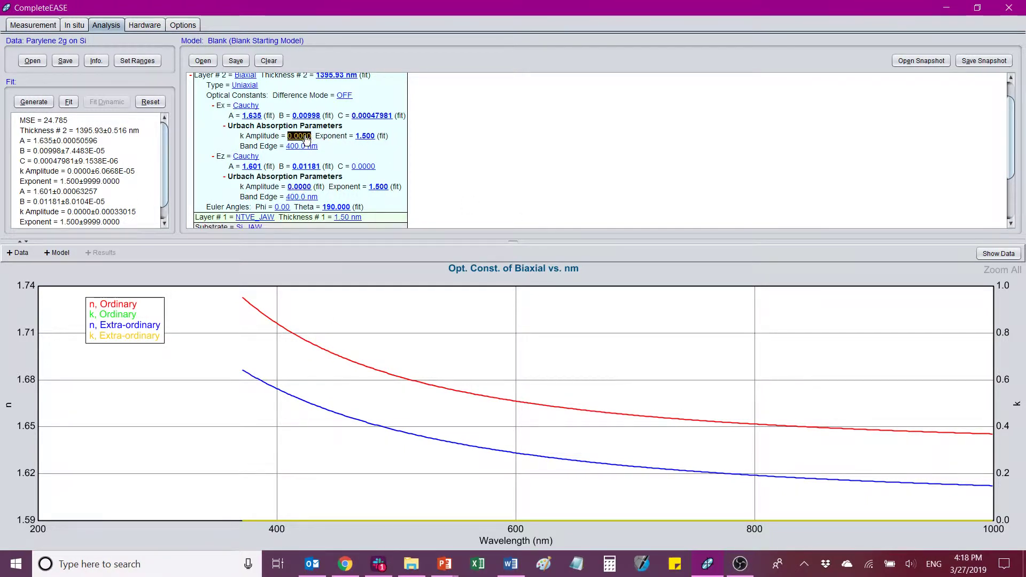
click(365, 138)
click(300, 187)
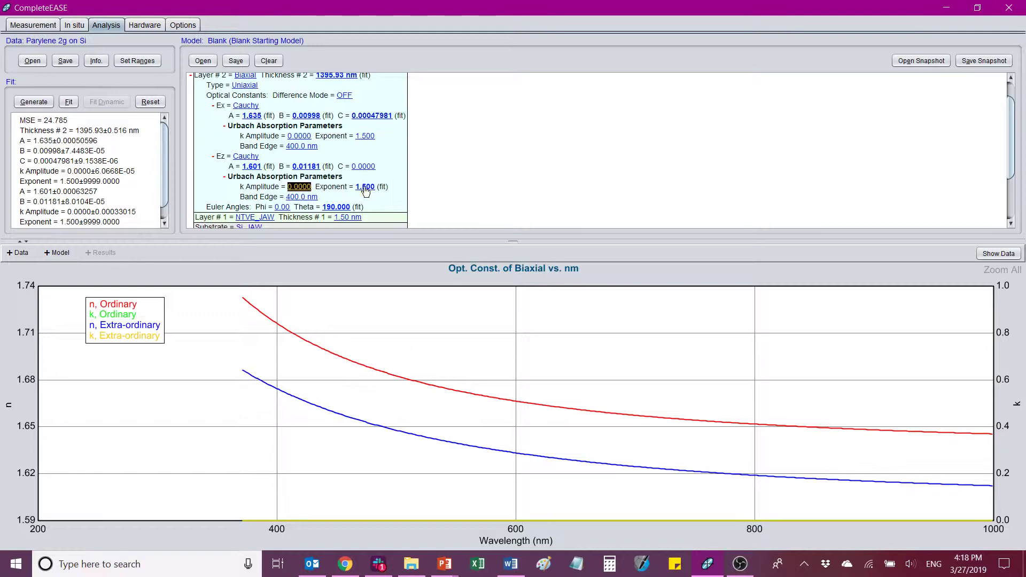
click(366, 187)
Step: Graph the Psi data against the model
scroll(406, 180, down, 3)
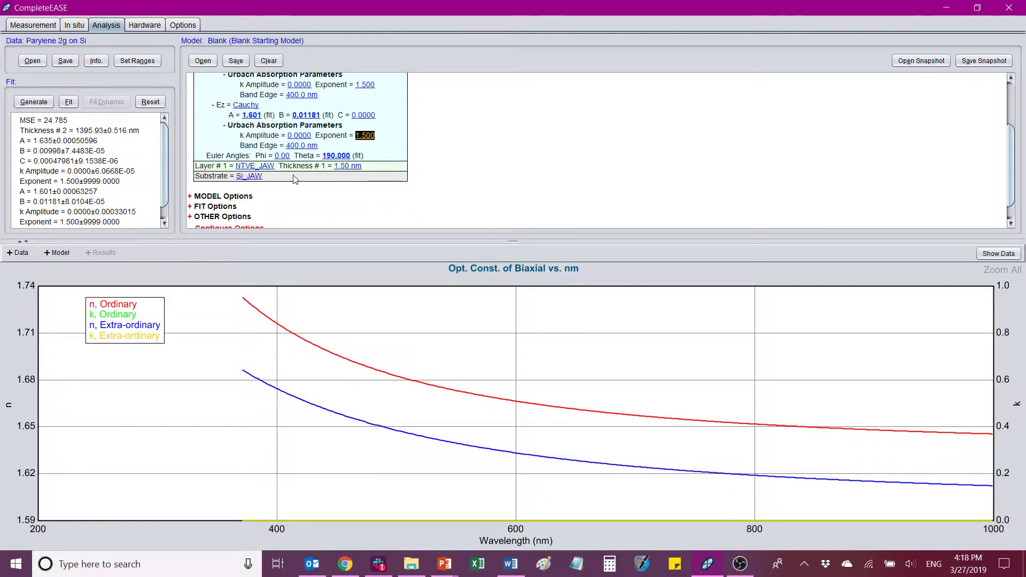
scroll(282, 162, up, 4)
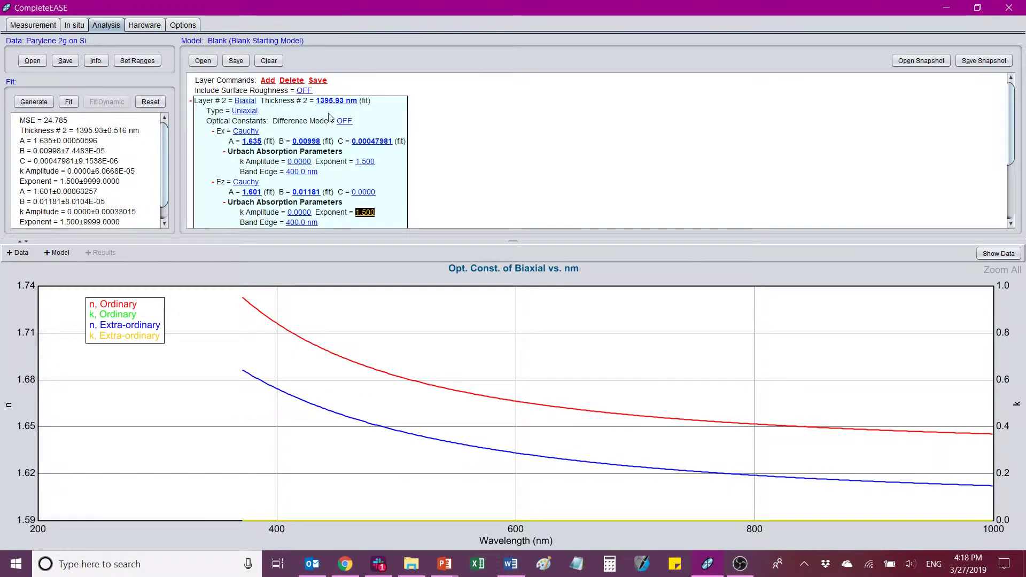
click(20, 253)
click(24, 267)
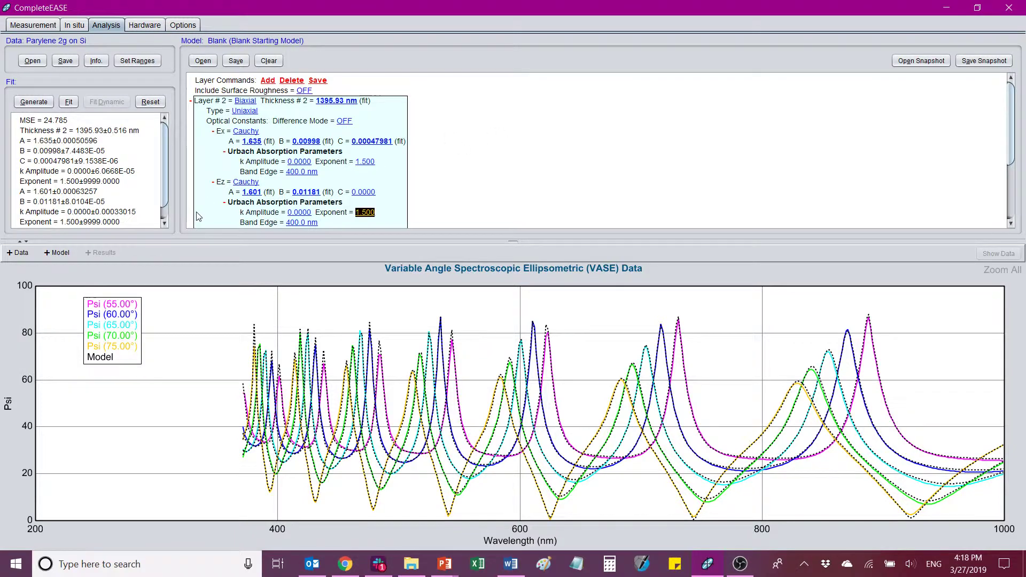
Step: Graph the % Depolarization data for all five angles
click(21, 256)
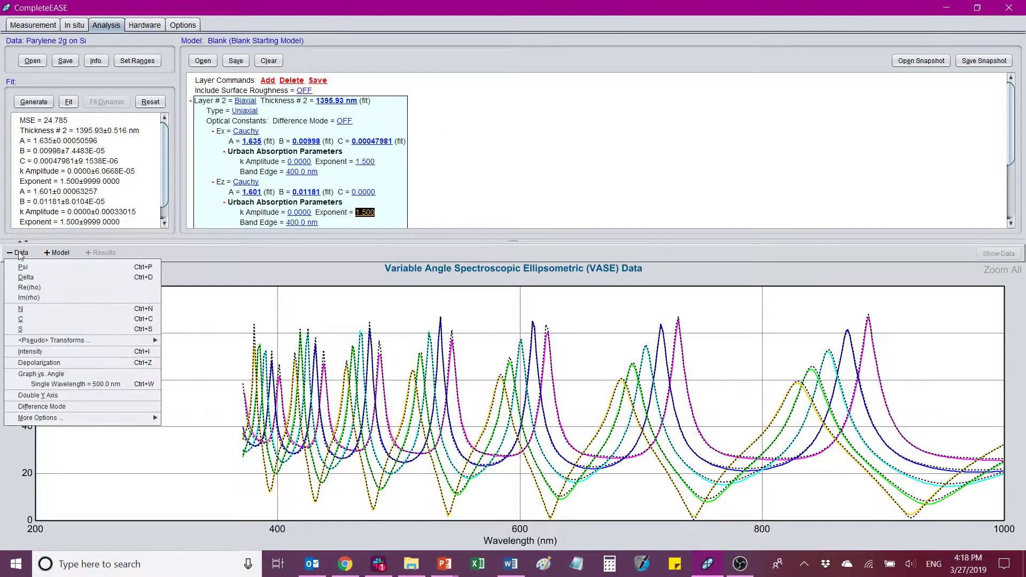
click(32, 362)
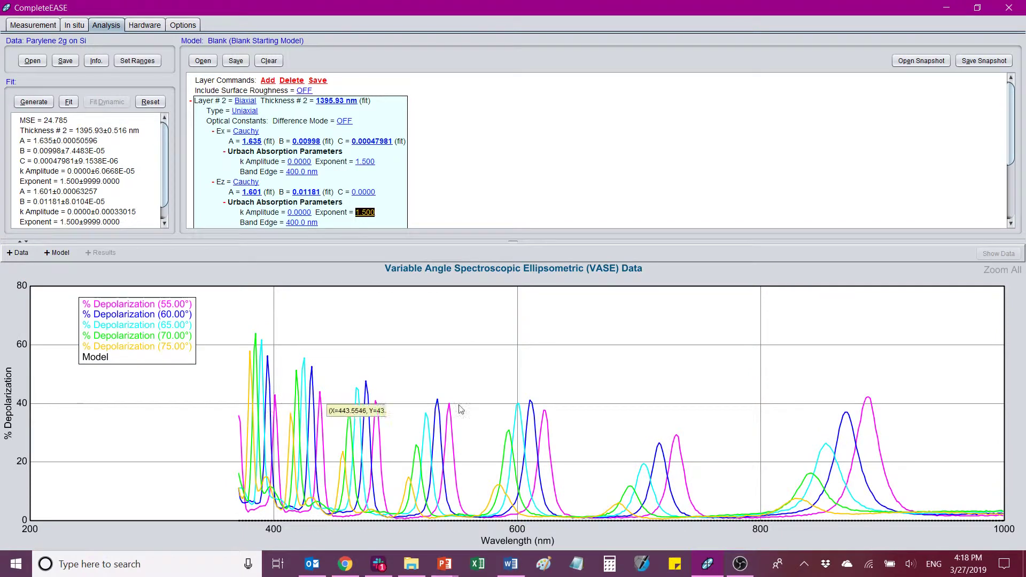
click(17, 253)
scroll(407, 165, down, 3)
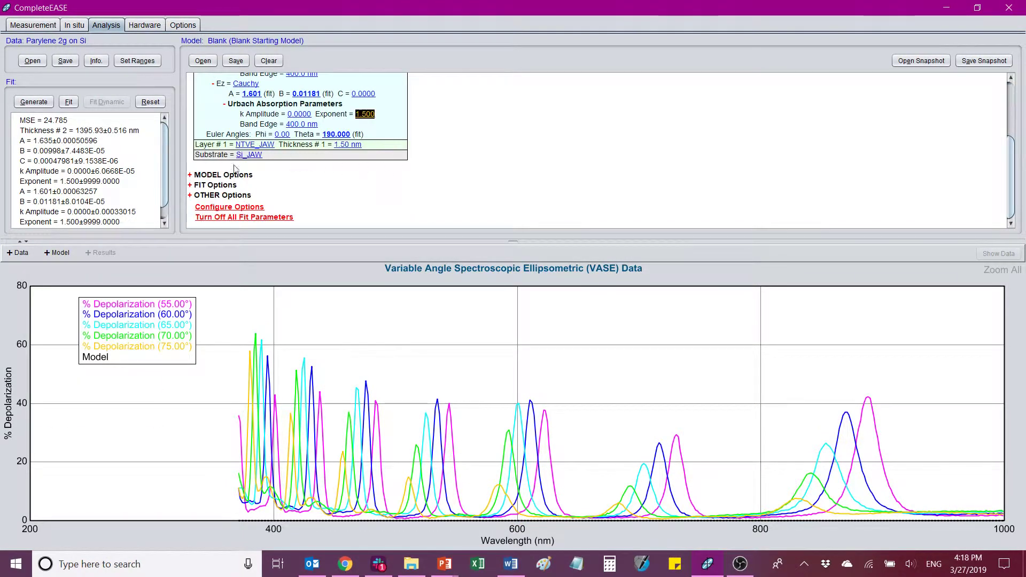
Step: Expand MODEL and FIT Options and bring up the Ideal Model Calculation choices
click(190, 175)
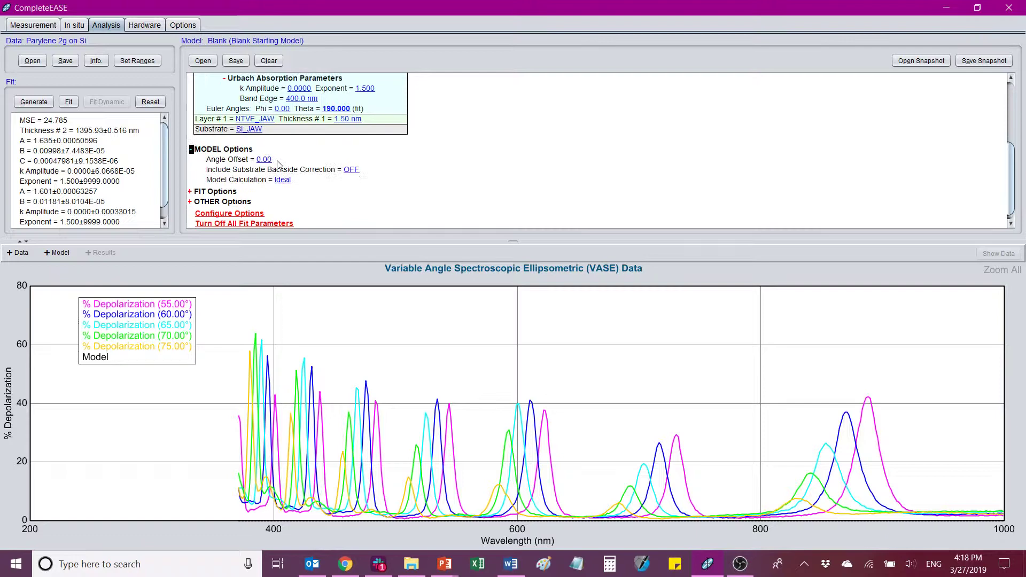
click(190, 191)
scroll(281, 178, down, 1)
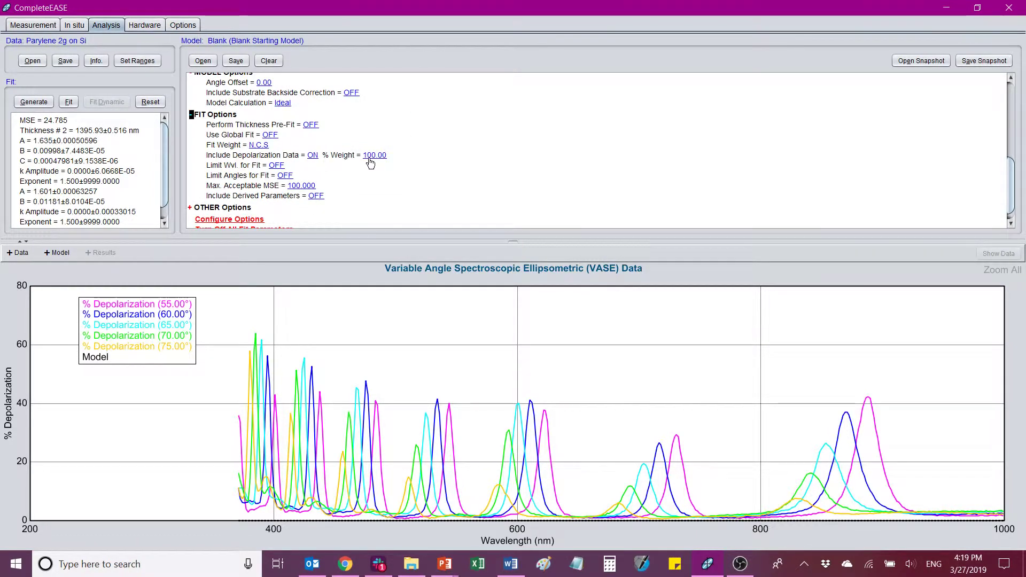
scroll(269, 160, up, 1)
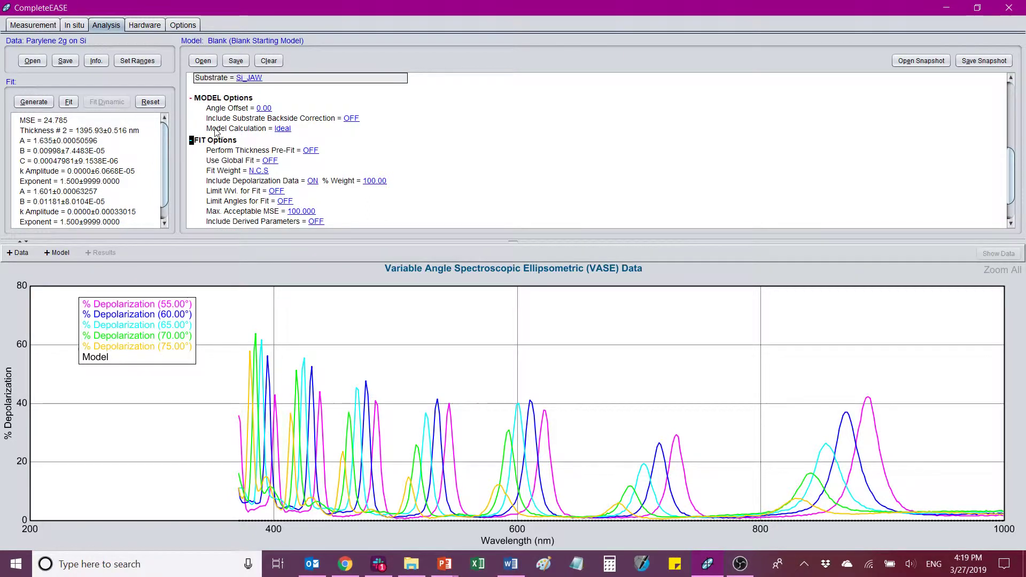
click(285, 130)
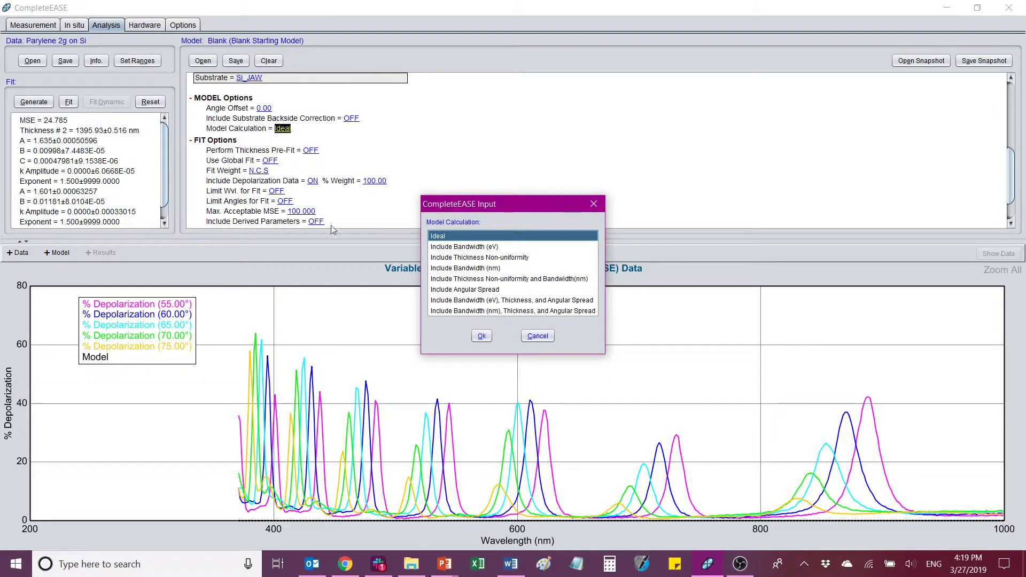
Step: Switch Model Calculation to Include Thickness Non-uniformity and set % Thickness Non-uniformity to fit
click(476, 259)
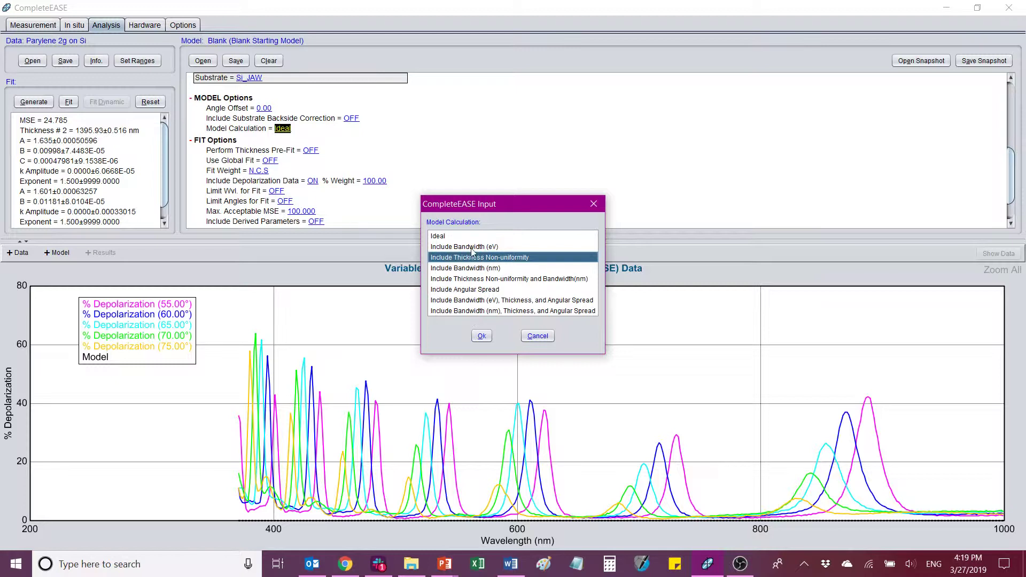
click(482, 335)
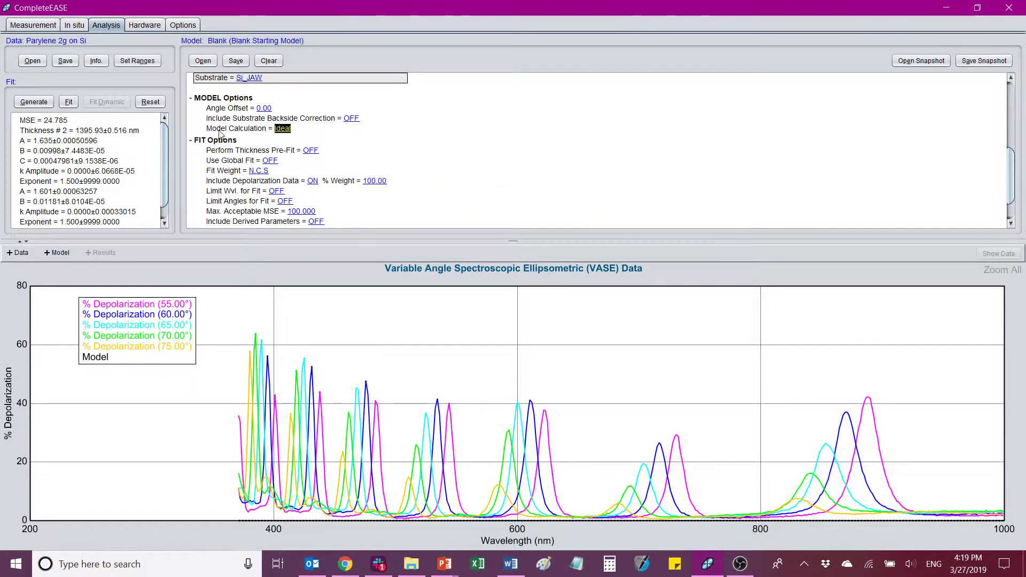
click(279, 130)
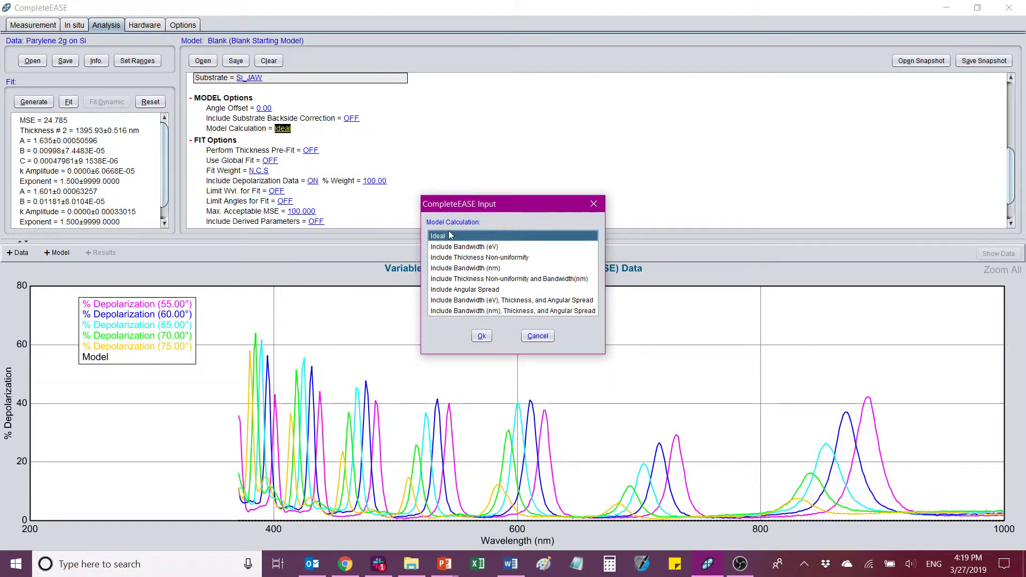
click(486, 259)
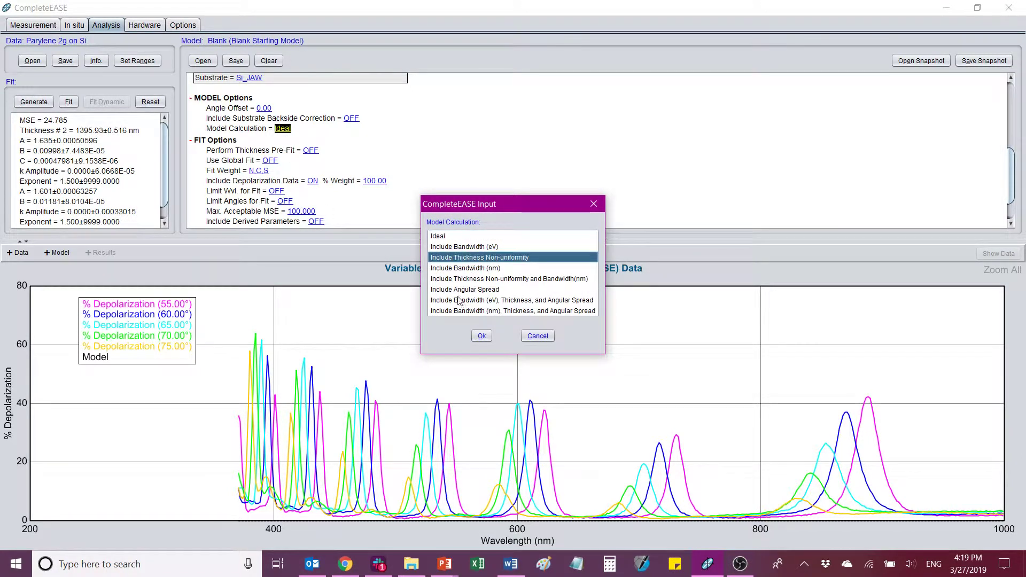
click(481, 335)
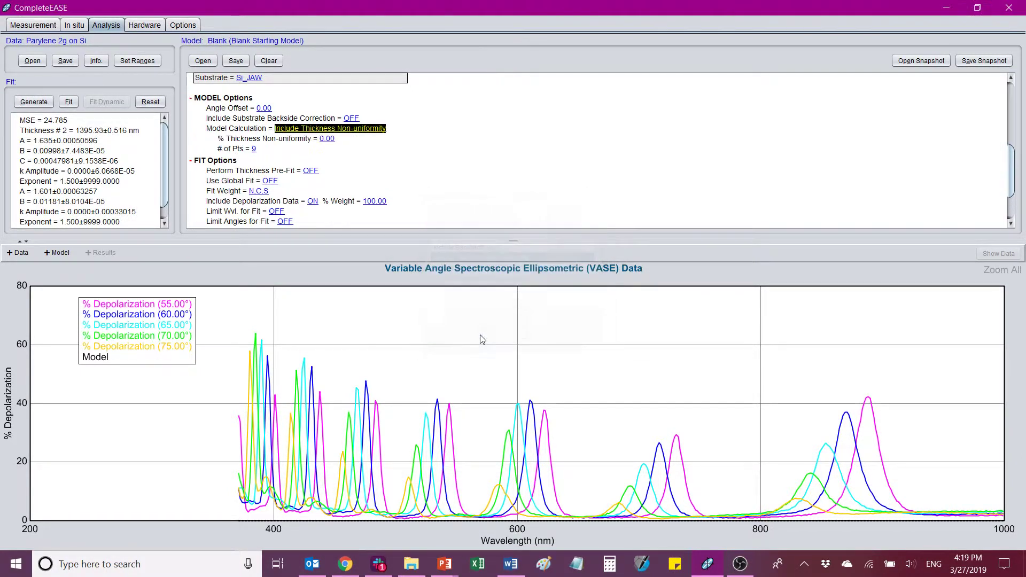
click(327, 139)
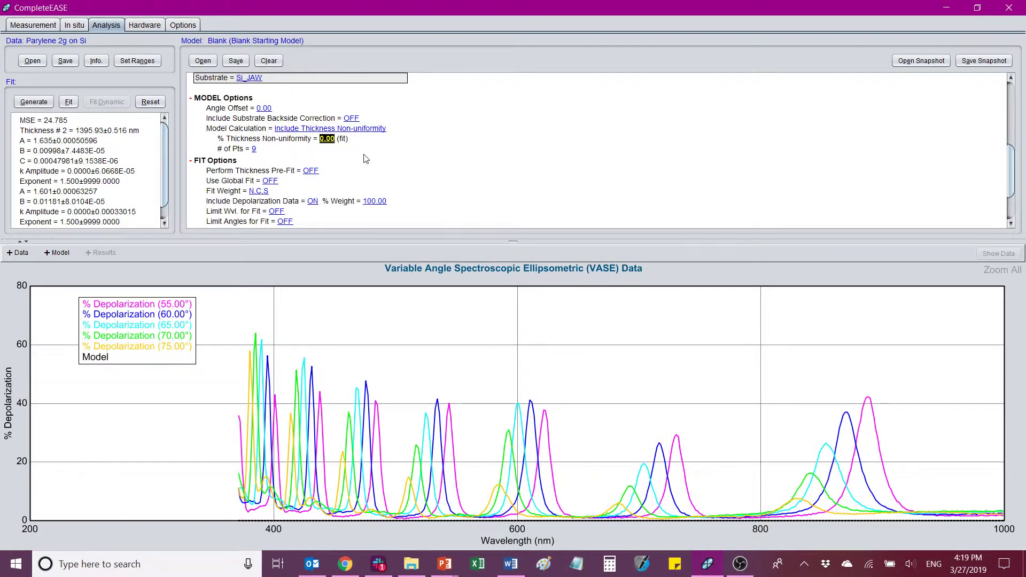
scroll(342, 161, up, 1)
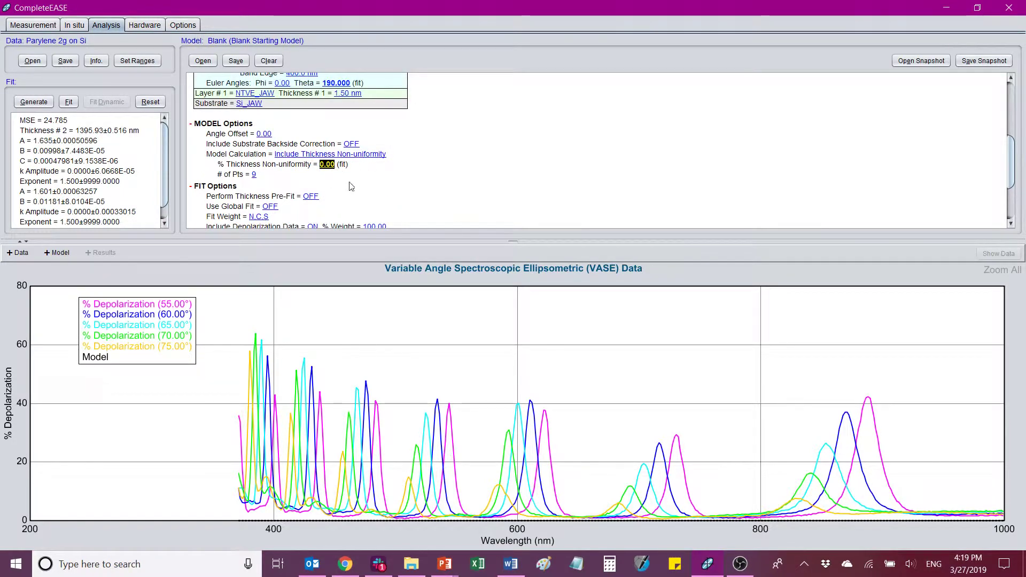
Step: Refit with thickness non-uniformity (1.79%, MSE 16.283) and show the Psi graph
click(68, 101)
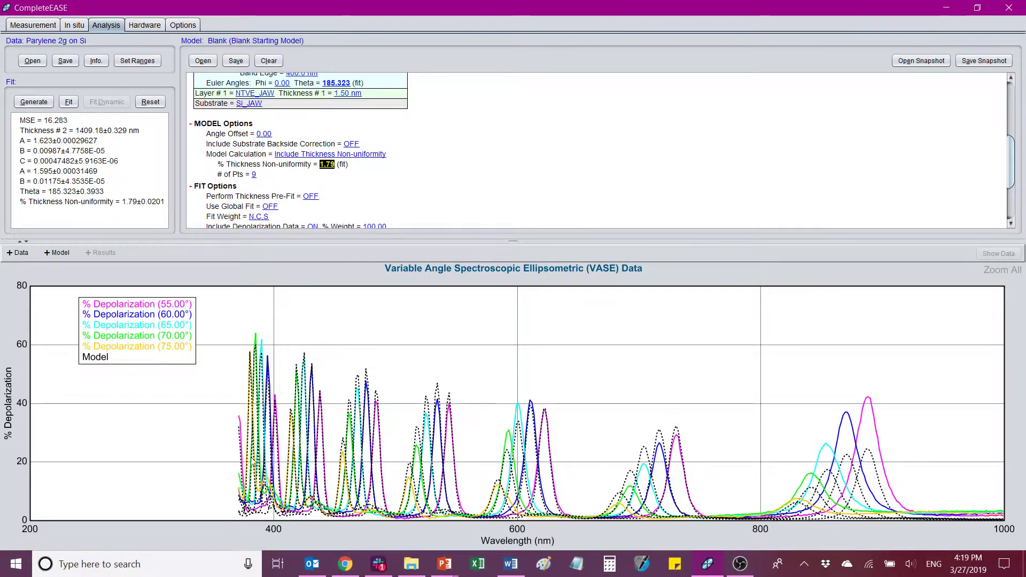
click(16, 253)
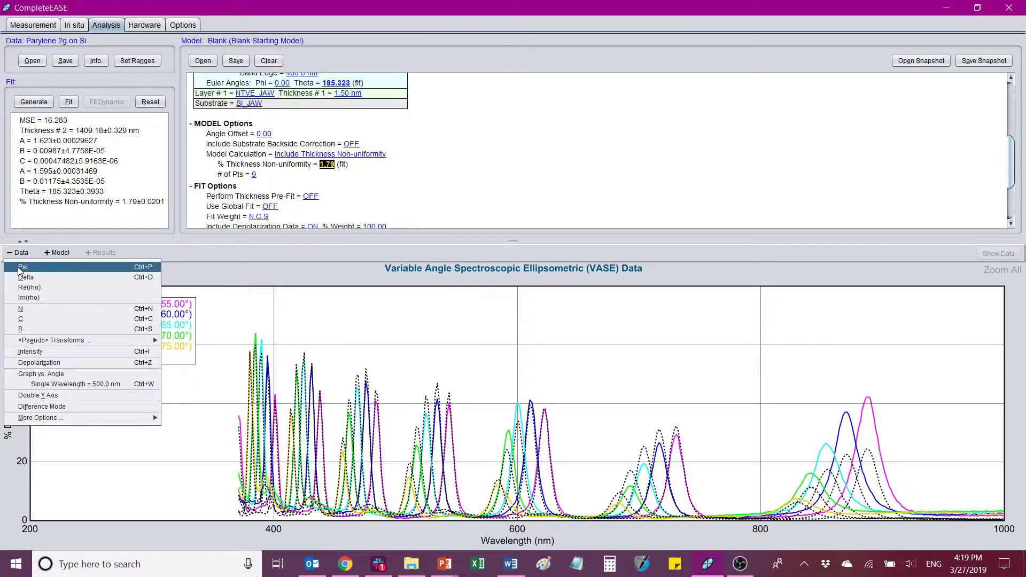
click(16, 267)
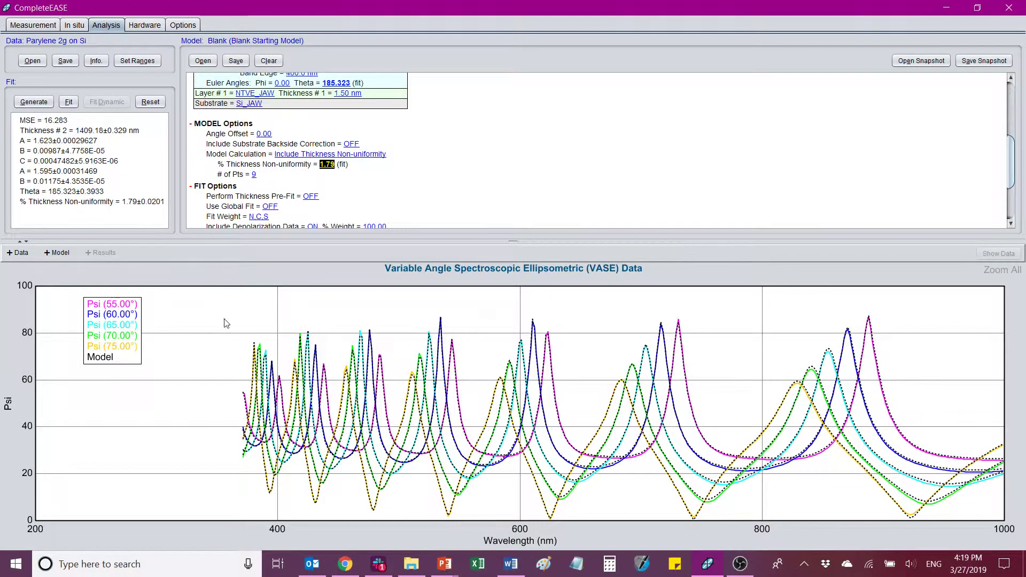
Step: Zoom the Psi plot into about 375–410 nm, then restore the full wavelength range
drag(230, 327, 351, 362)
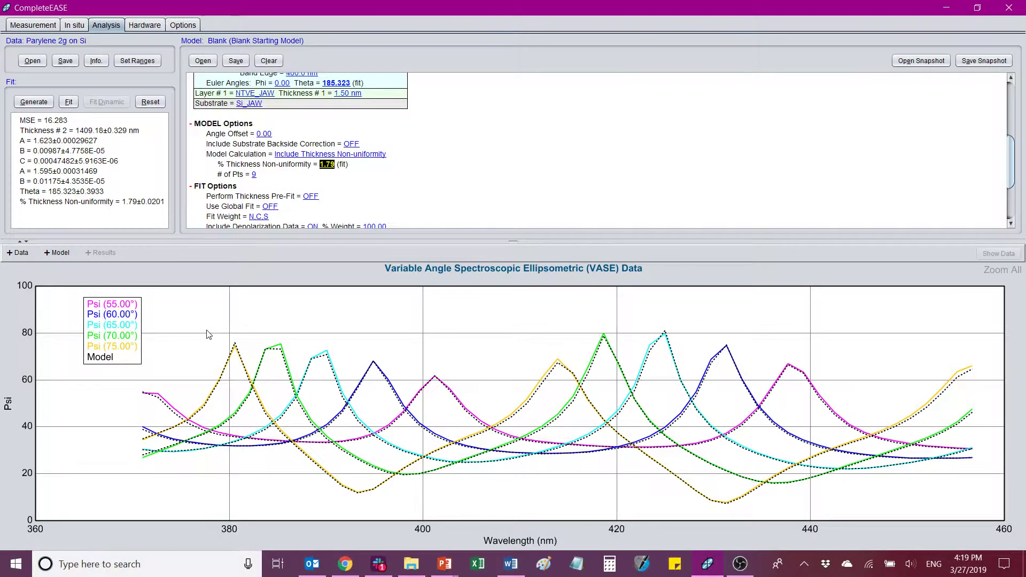
drag(209, 335, 489, 394)
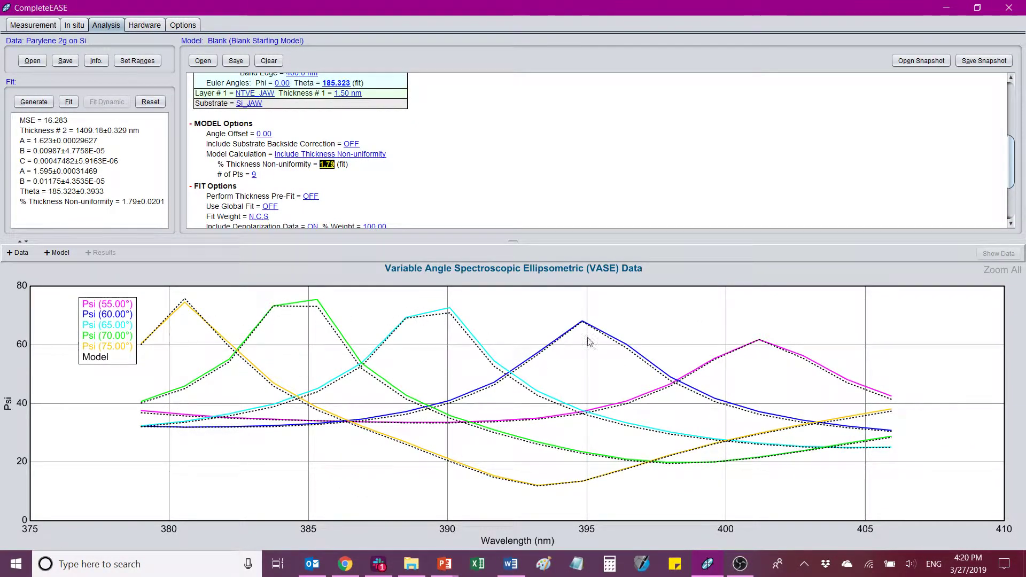
double_click(662, 330)
scroll(514, 190, up, 5)
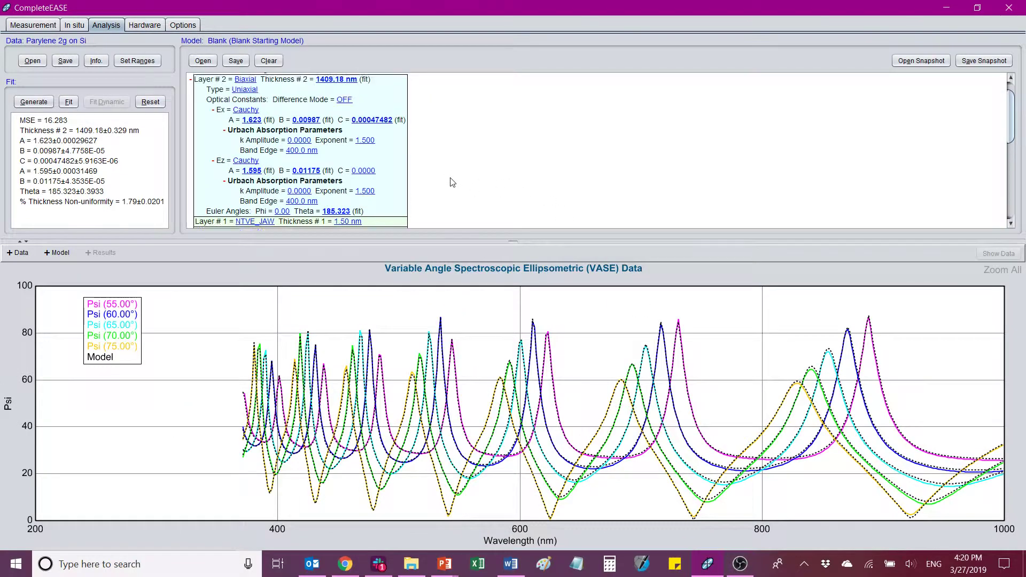
scroll(453, 183, up, 1)
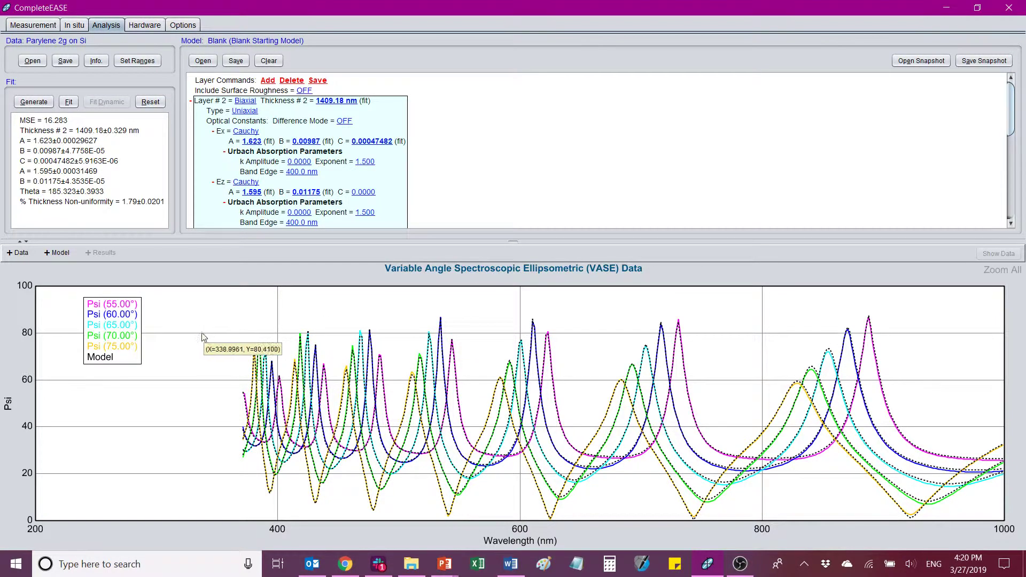
click(32, 60)
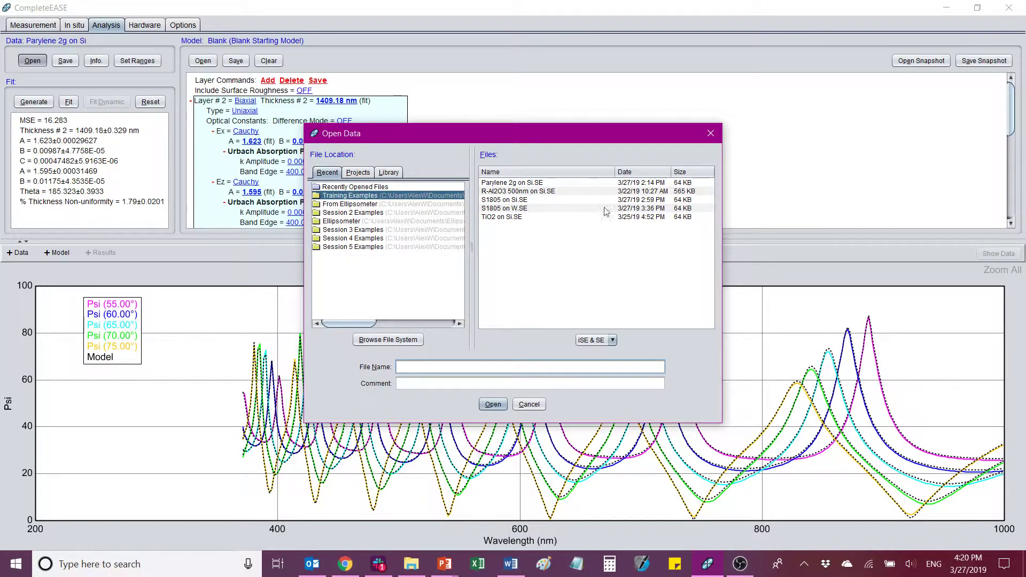
click(508, 209)
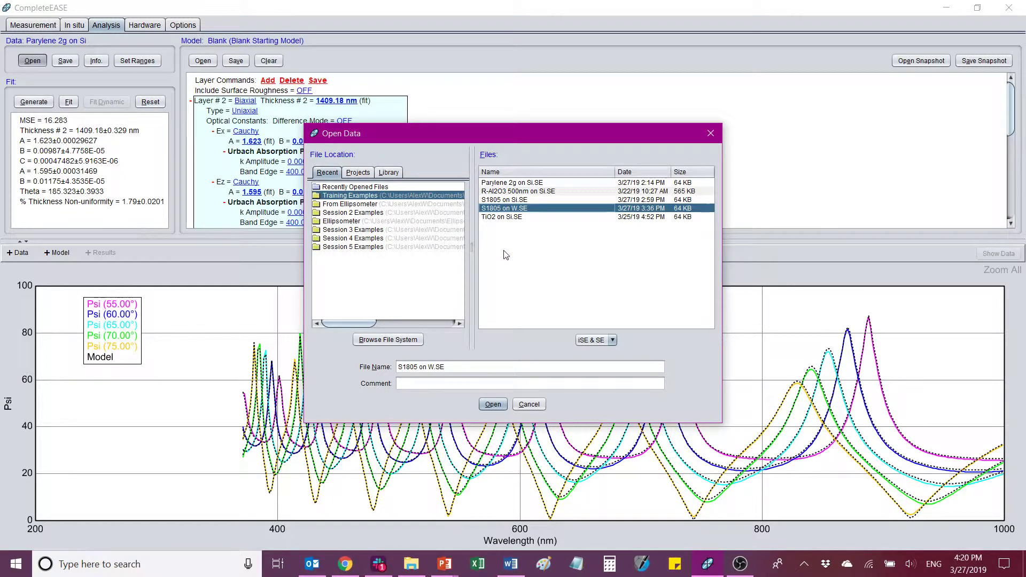
click(493, 404)
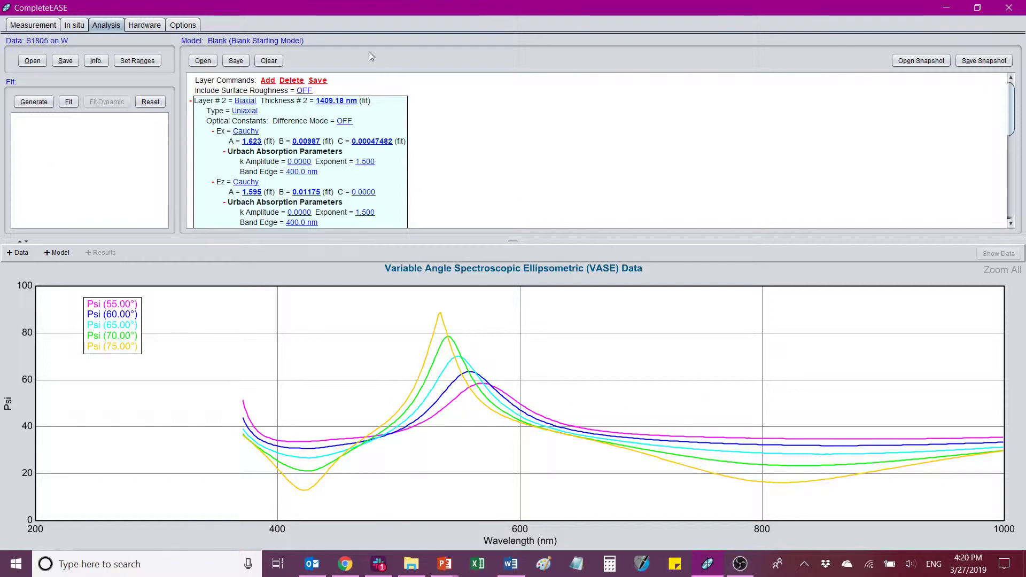
Step: Clear the old biaxial model and set the substrate to W.mat from the Metal library
click(269, 60)
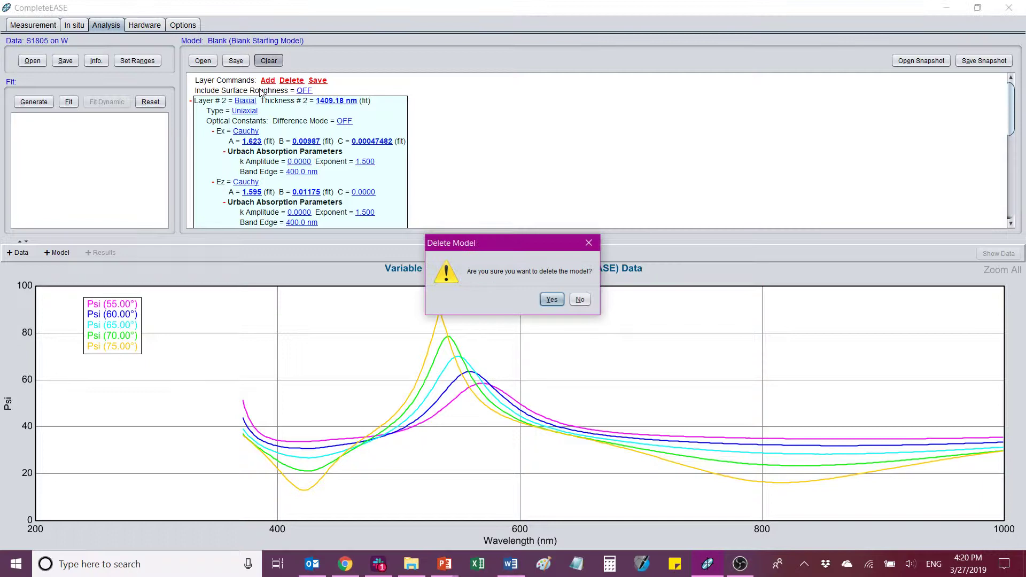
click(553, 299)
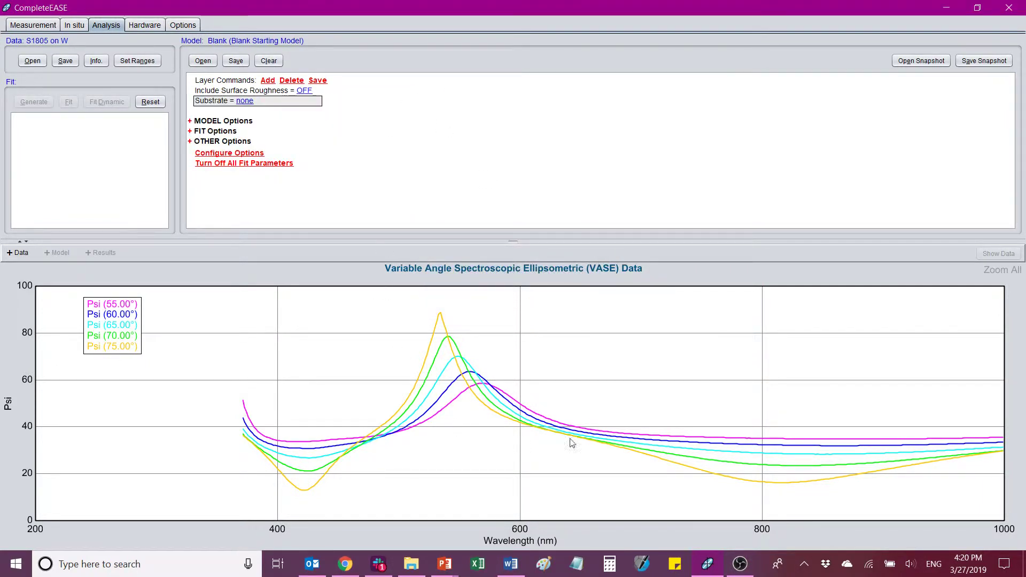
click(244, 101)
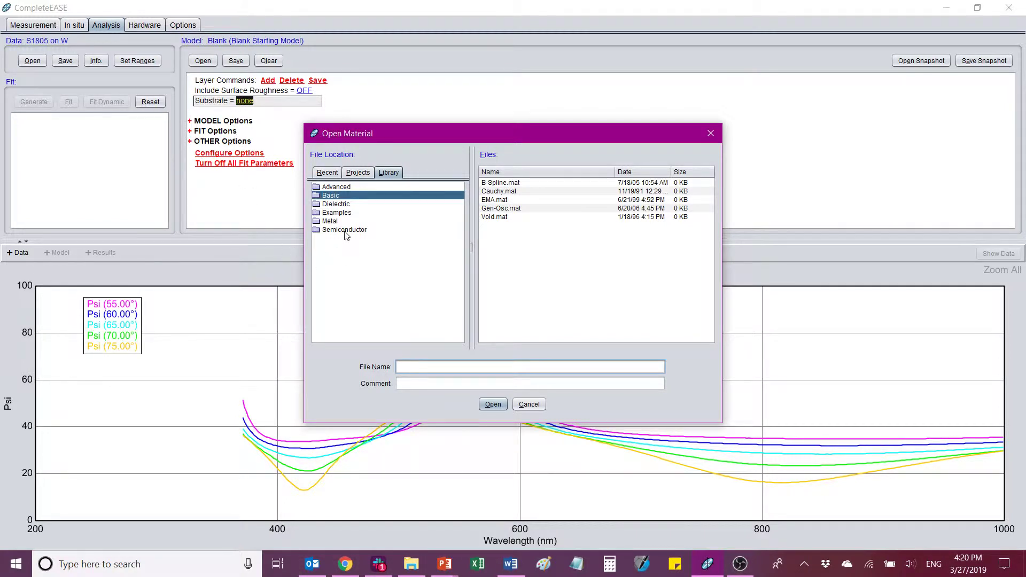
click(331, 221)
scroll(511, 251, down, 8)
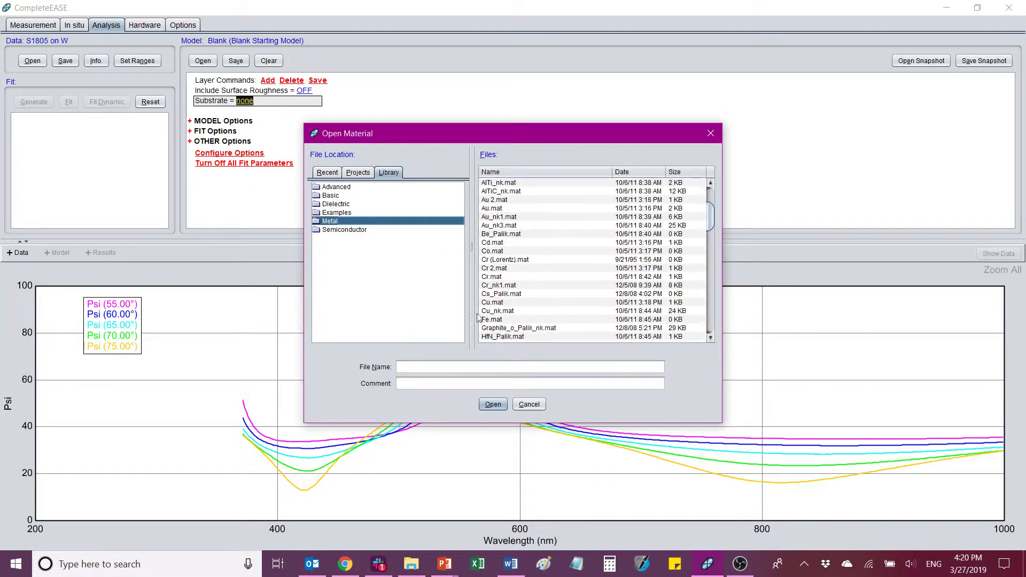
scroll(524, 258, down, 12)
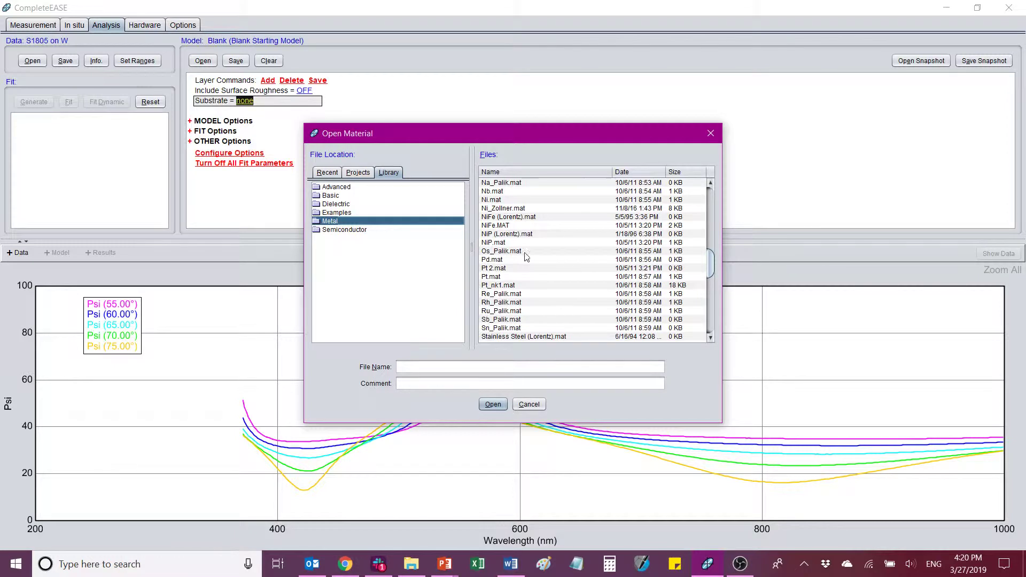
scroll(537, 285, down, 6)
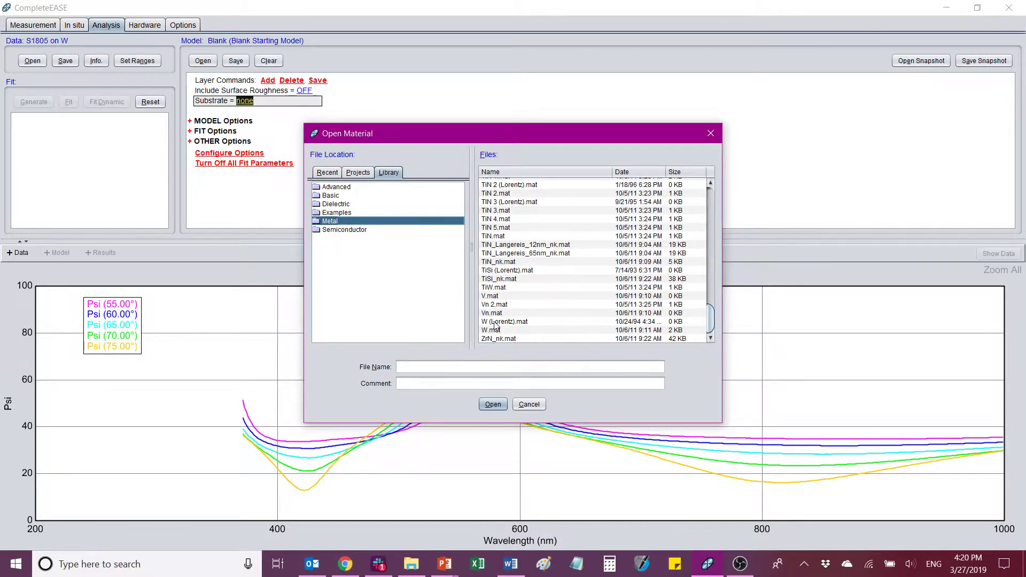
click(496, 330)
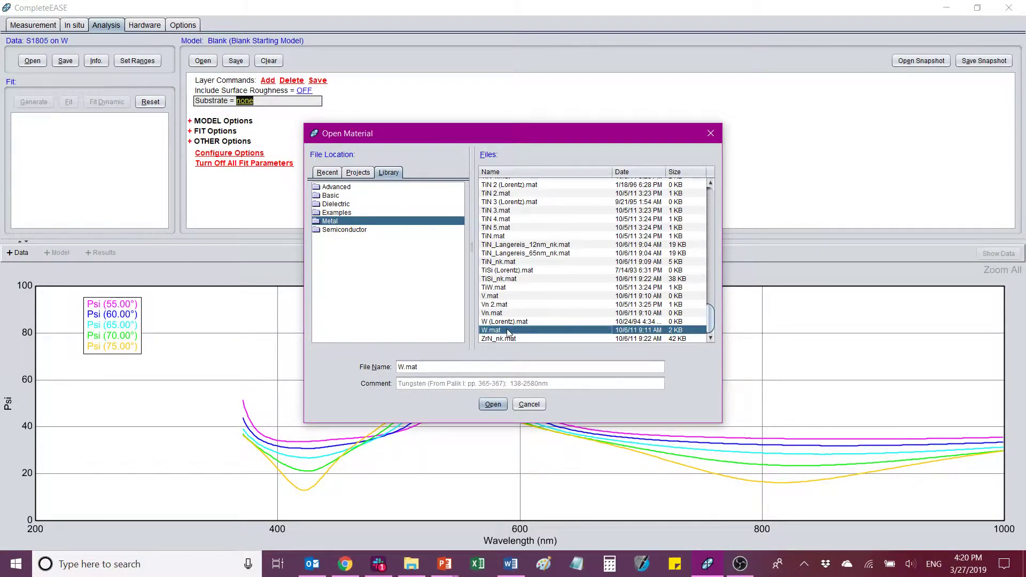
click(510, 322)
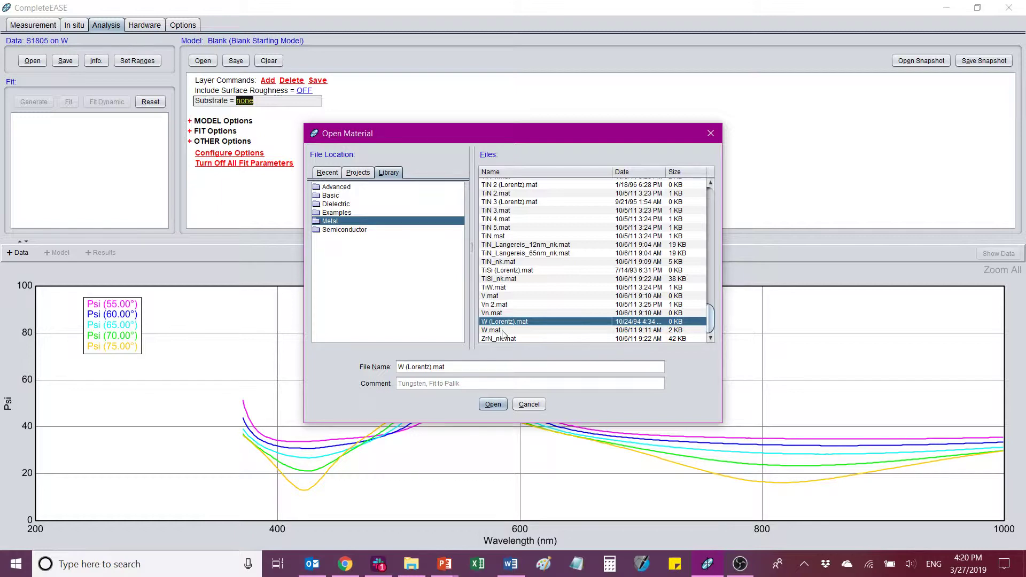
click(498, 331)
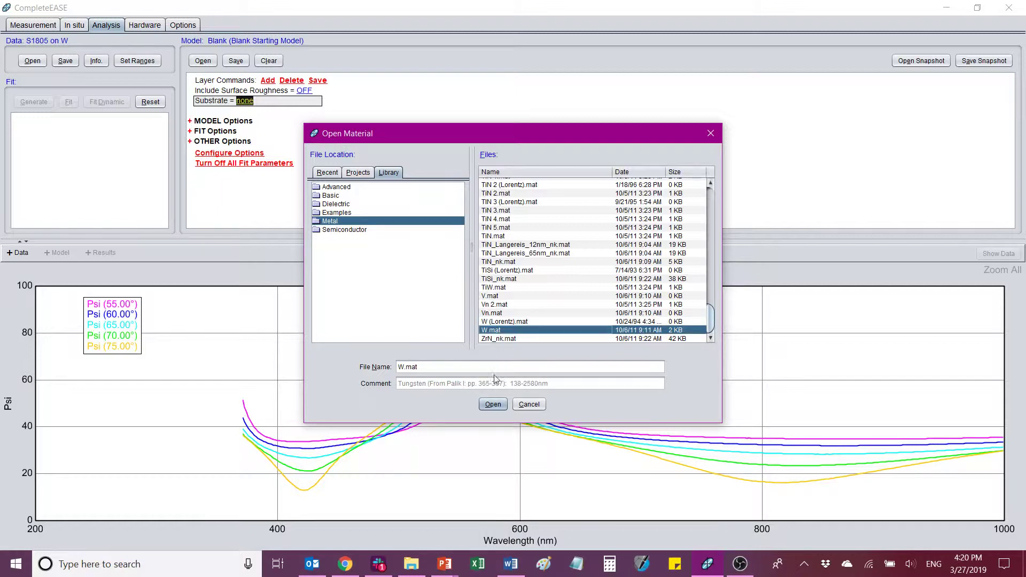
click(493, 404)
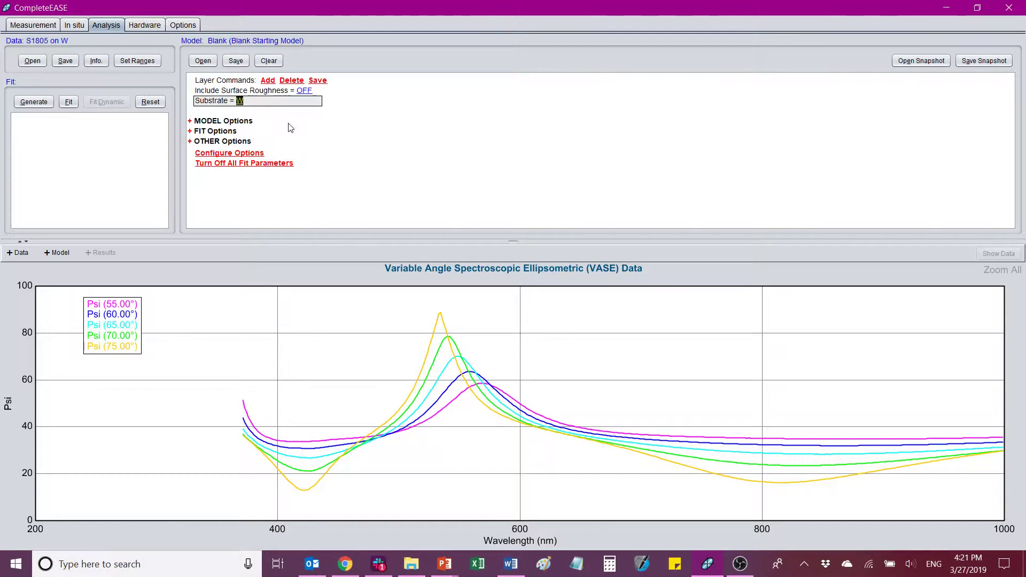
Step: Insert a Basic Cauchy.mat layer above the W substrate
click(267, 81)
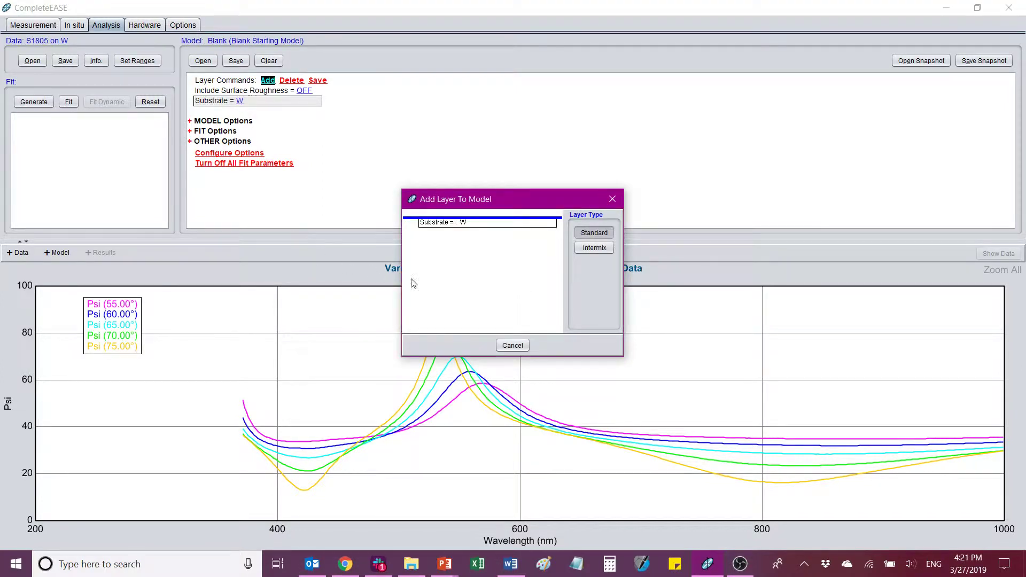
click(469, 219)
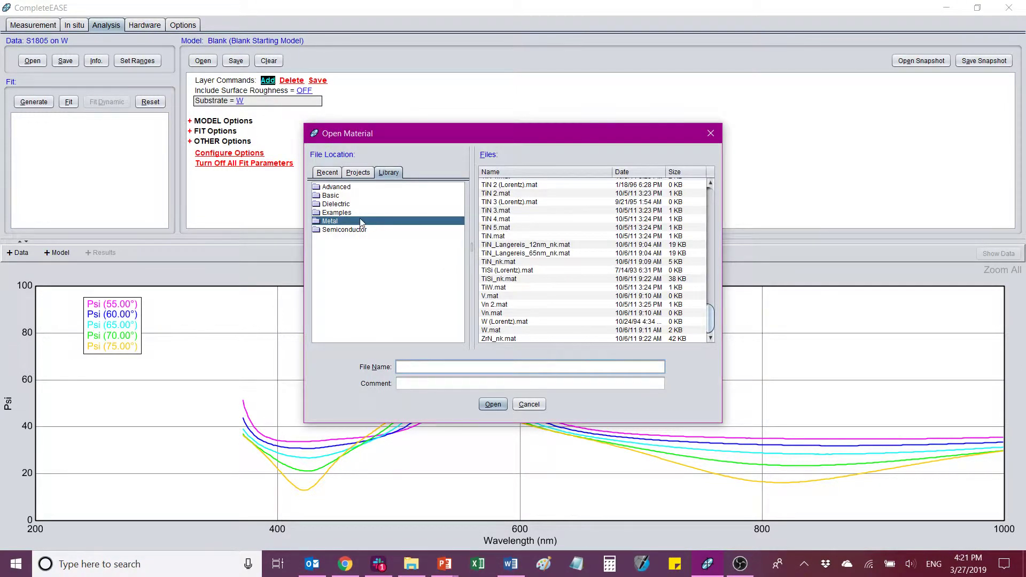
click(332, 197)
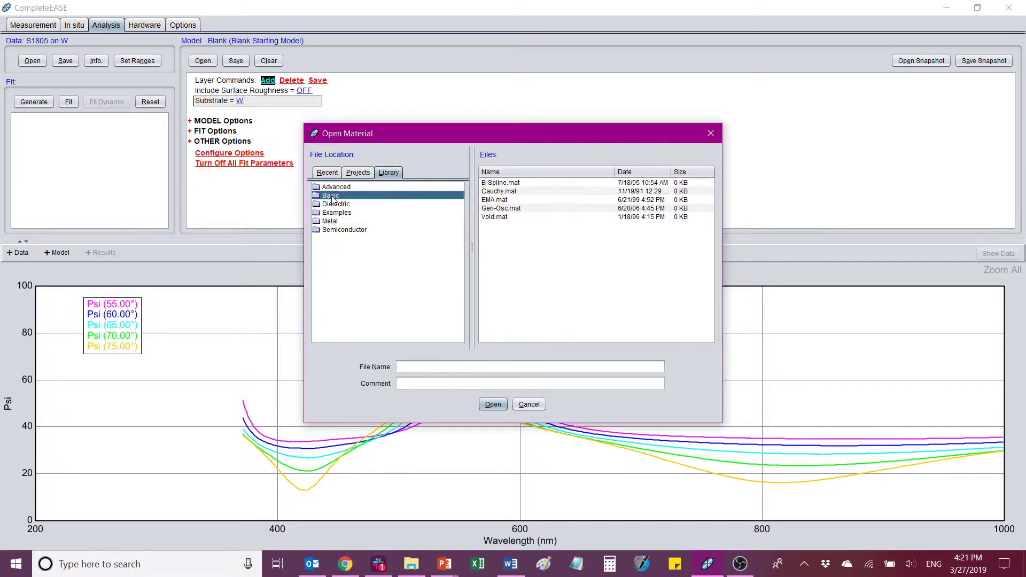
click(495, 185)
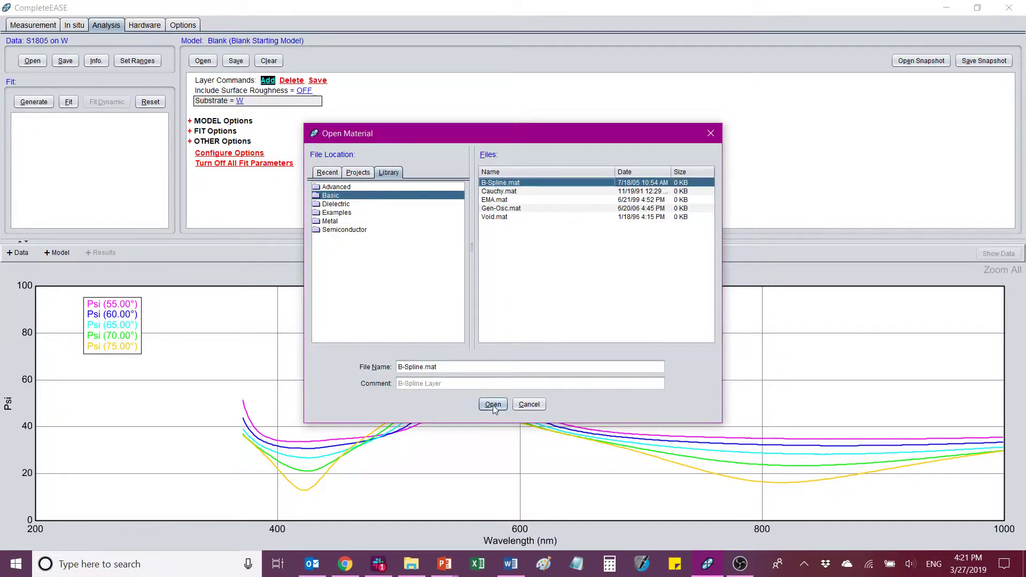
click(493, 192)
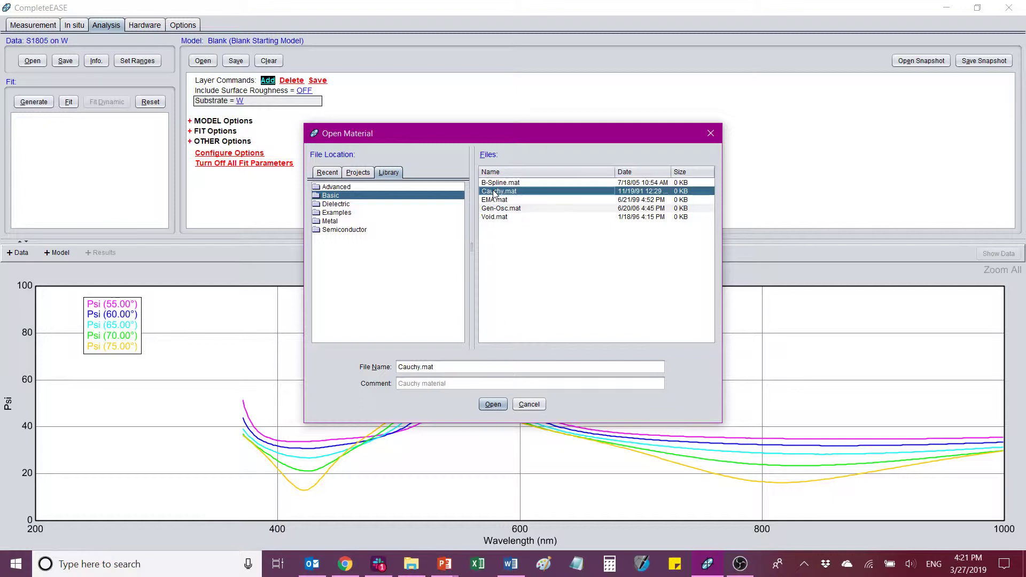
click(493, 405)
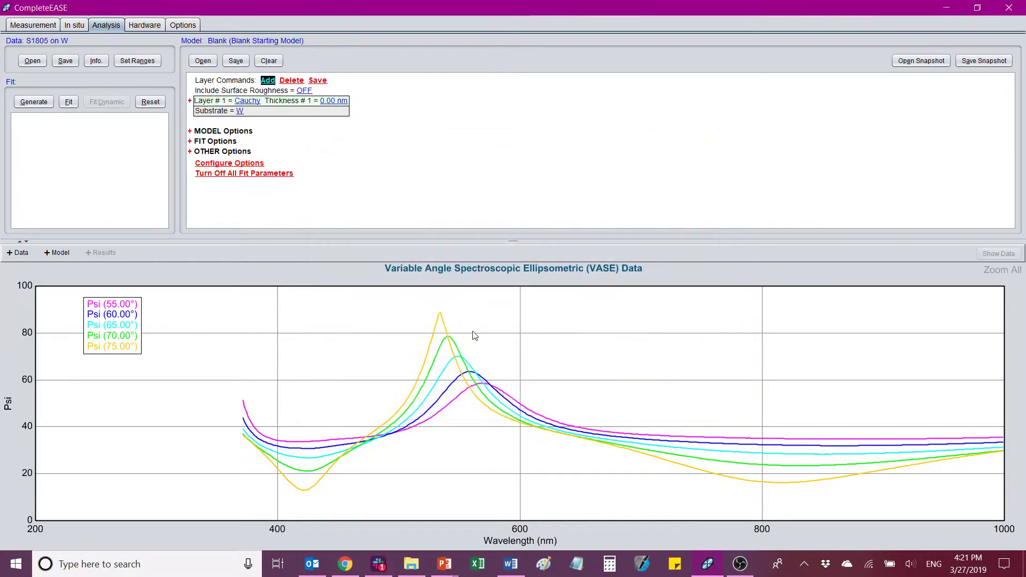
Step: Give the Cauchy layer a 300 nm starting thickness, set to fit
click(191, 101)
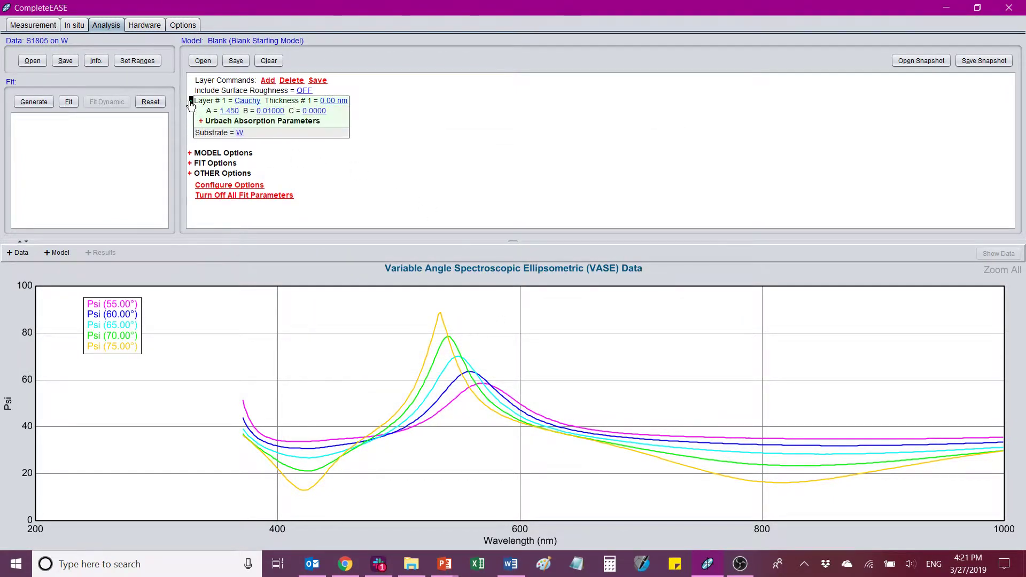
click(334, 102)
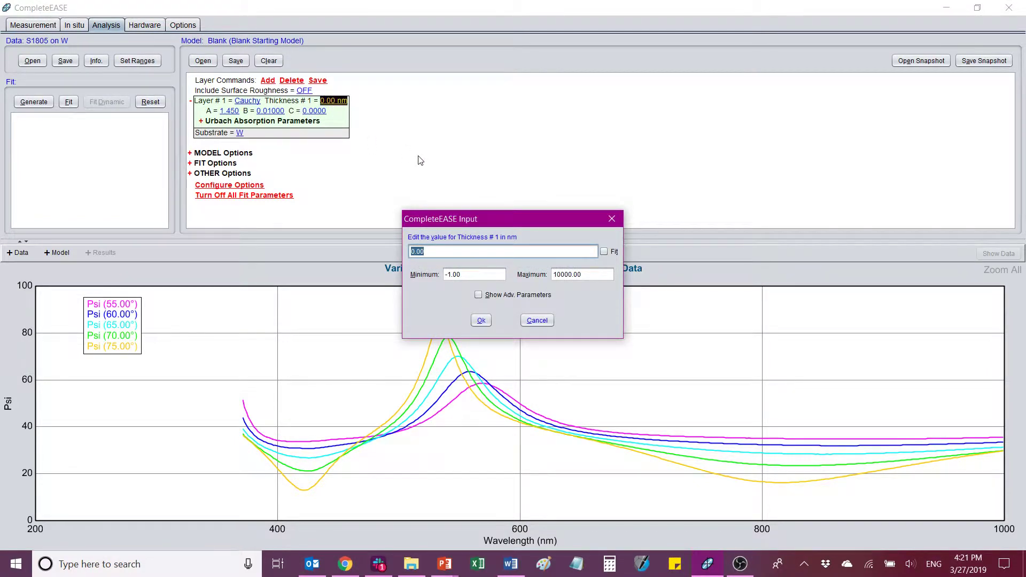
text(3)
click(481, 320)
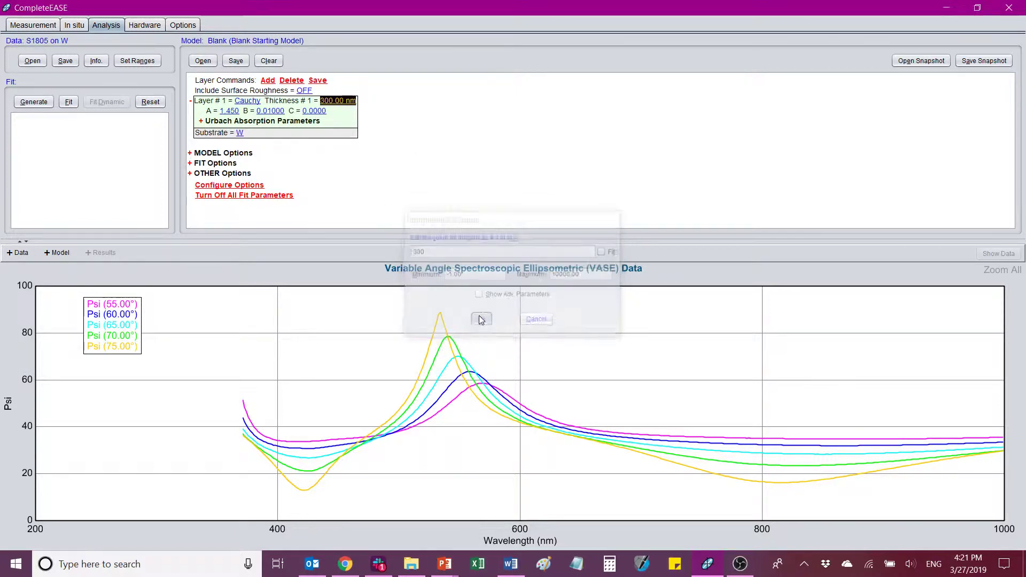
Step: Fit Cauchy A and B and generate model curves against the Psi data
double_click(229, 111)
double_click(279, 111)
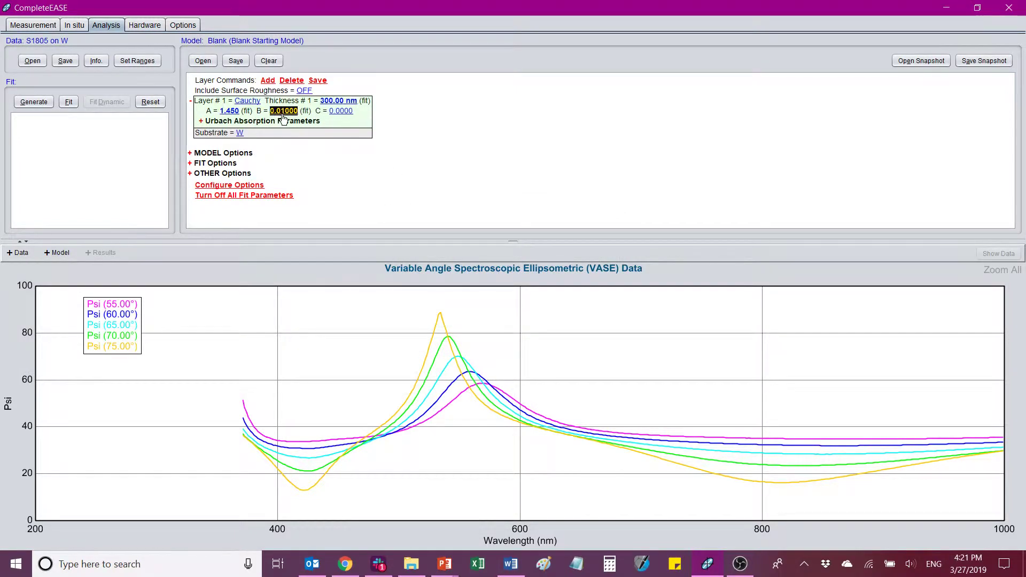
click(67, 101)
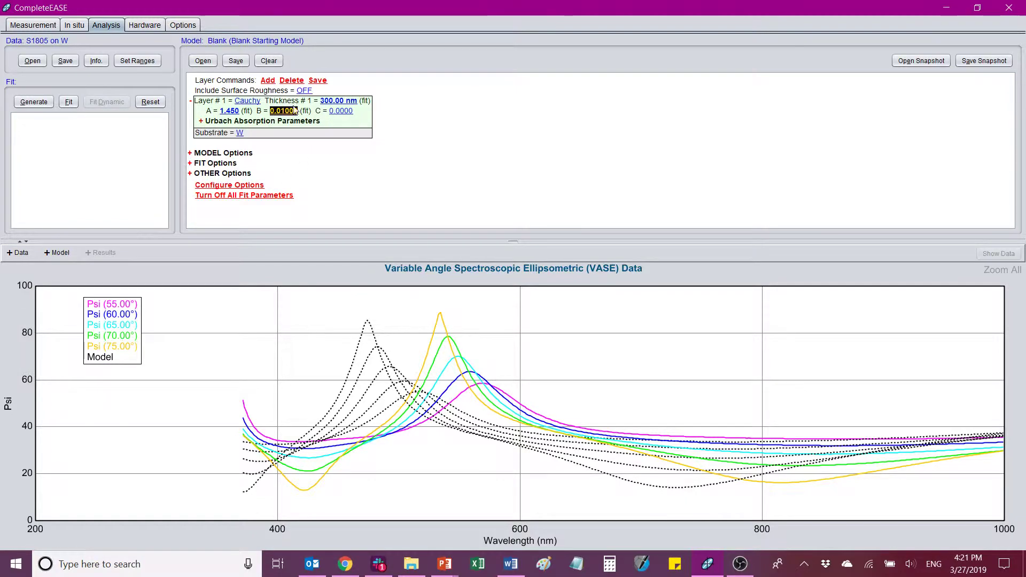
scroll(329, 107, up, 5)
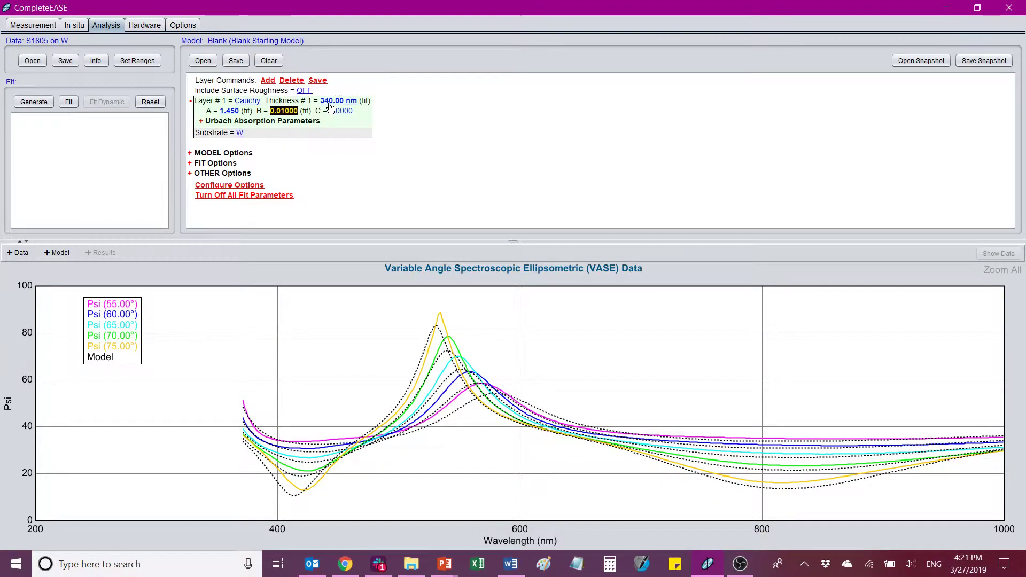
scroll(331, 107, down, 1)
Step: Run the fit, bringing the Cauchy layer to 304.18 nm, A=1.515, B=0.02057, MSE 36.162
click(69, 102)
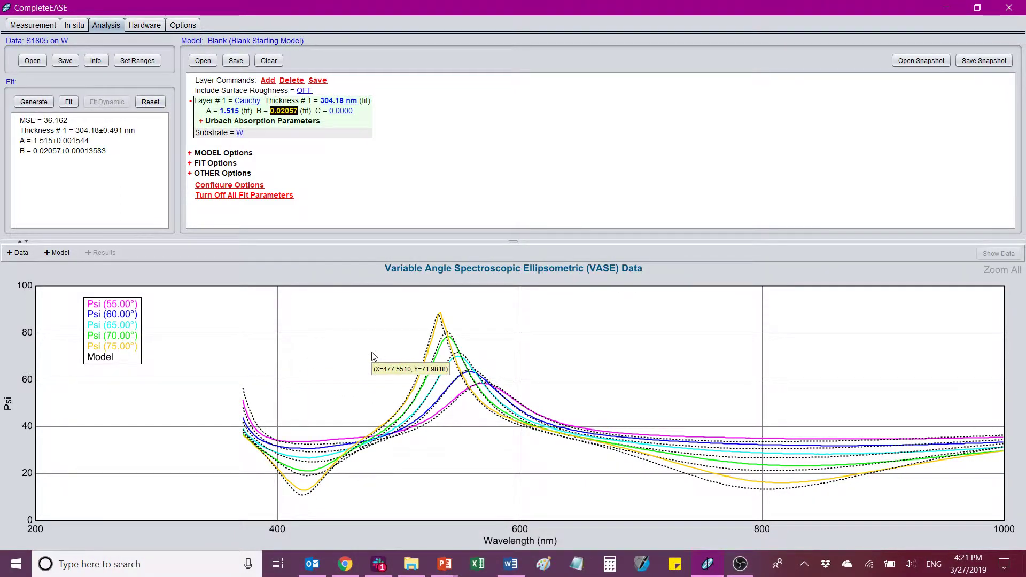
Step: Restrict the data range to the 65.00° angle so only that Psi curve shows
click(136, 61)
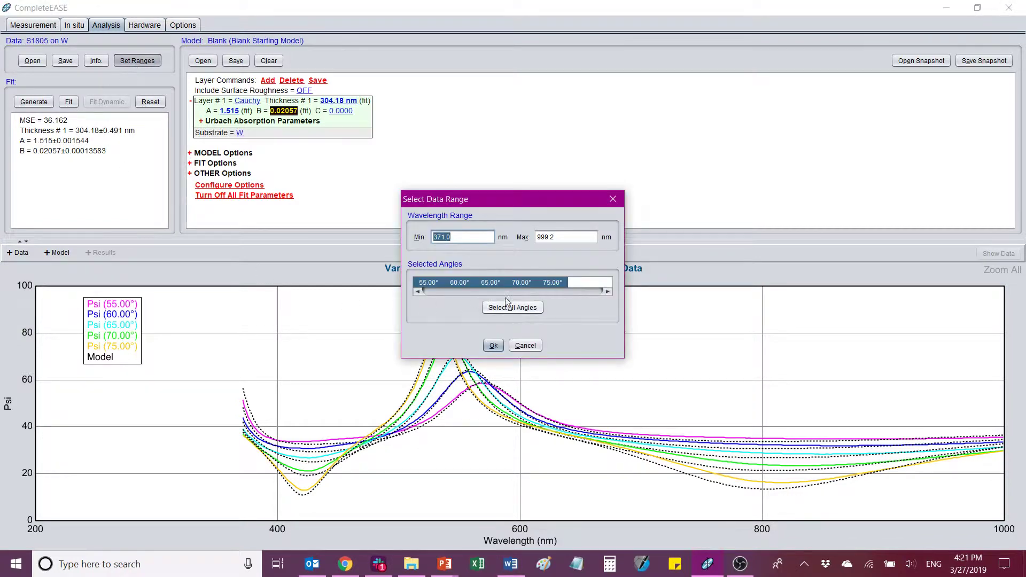
click(499, 281)
click(494, 346)
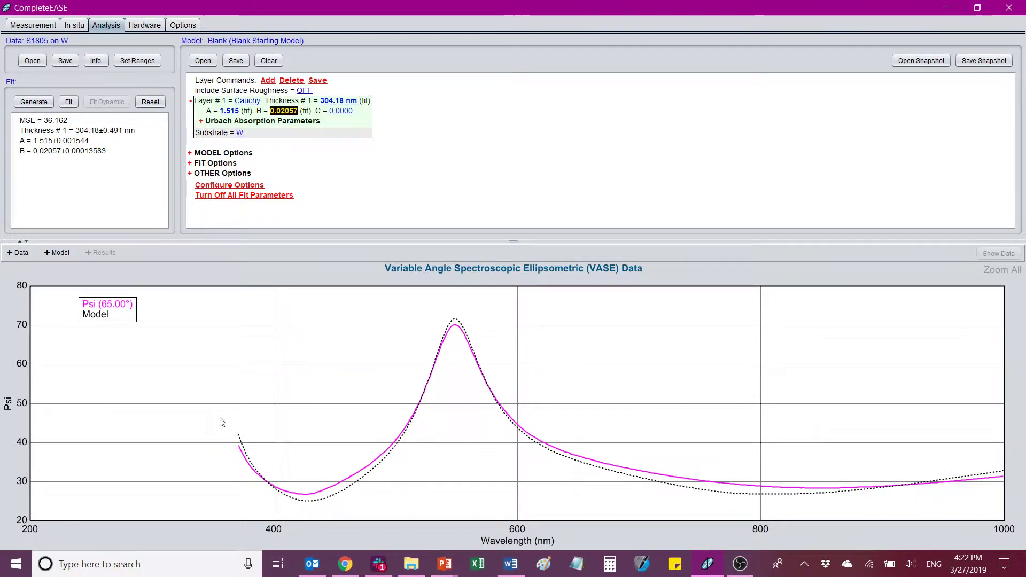
mouse_move(389, 505)
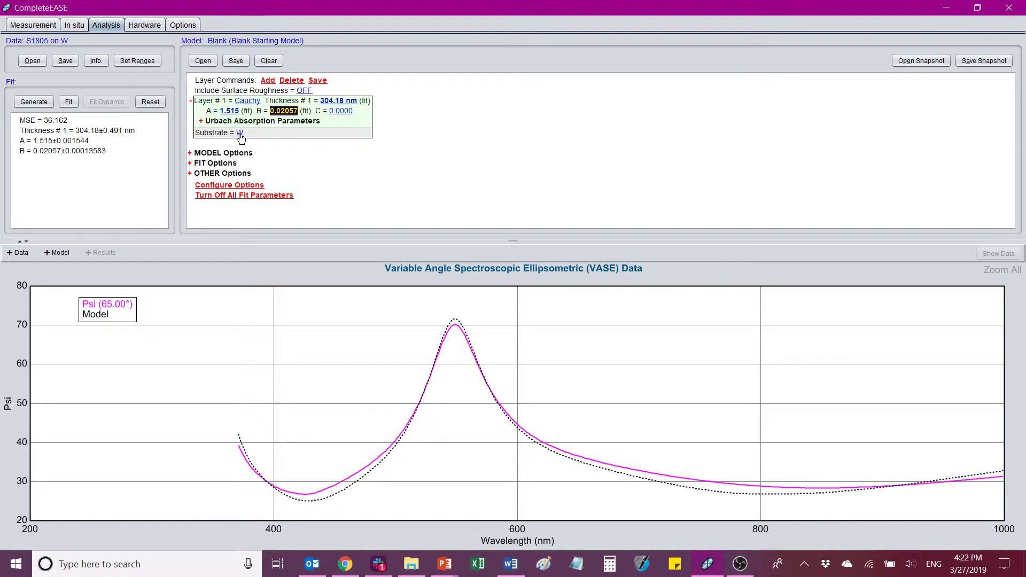
Step: Replace the substrate with W (Lorentz).mat from the Library Metal folder
click(240, 136)
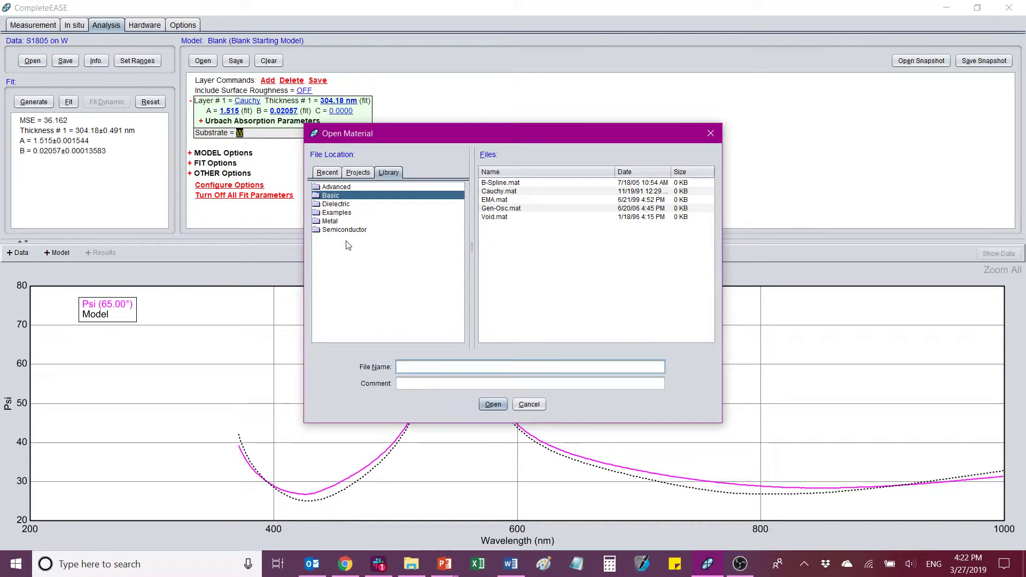
click(337, 222)
scroll(529, 262, down, 20)
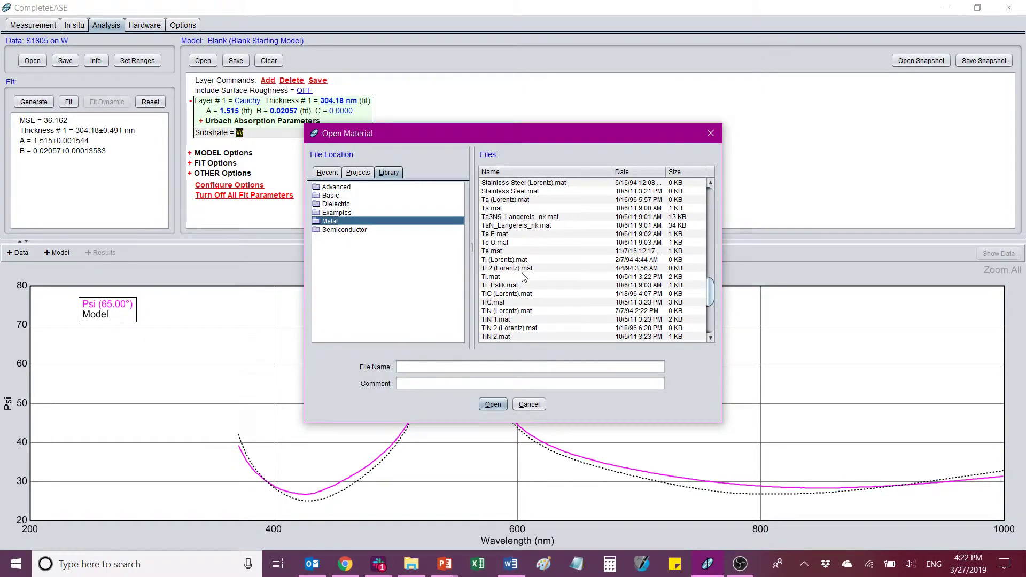
scroll(524, 277, down, 6)
click(498, 322)
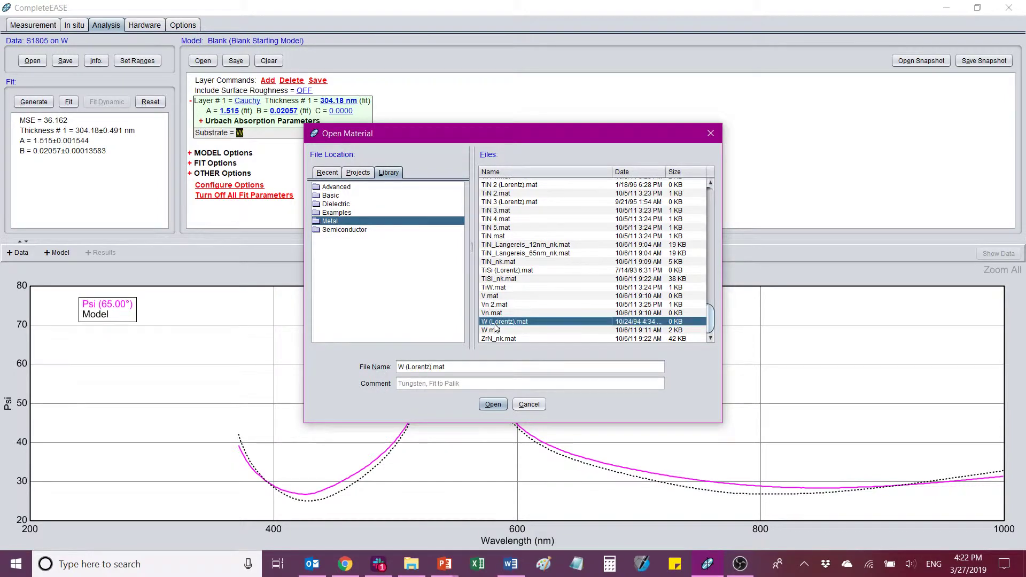
click(493, 404)
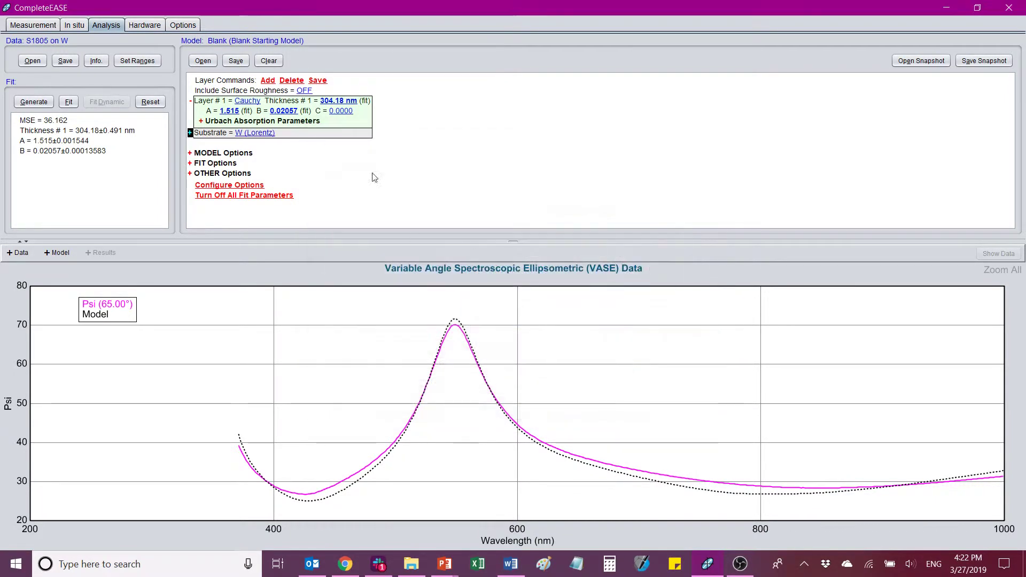
click(190, 133)
Step: Scroll down to the W (Lorentz) substrate's oscillator parameters
scroll(357, 138, down, 1)
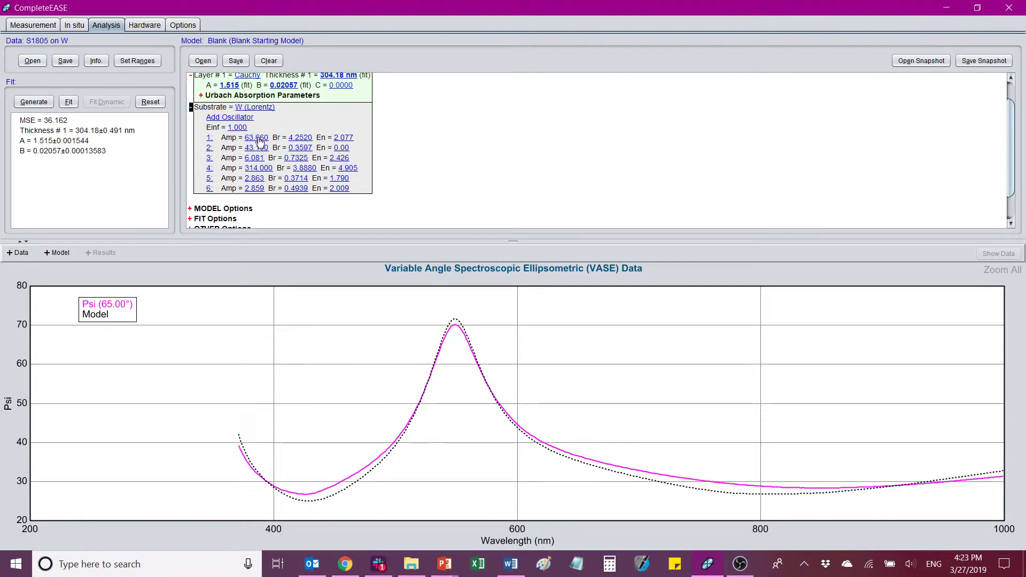
Step: Float Einf plus Amp, Br and En of oscillators 1 and 4, then refit to MSE 8.172
ctrl+click(260, 139)
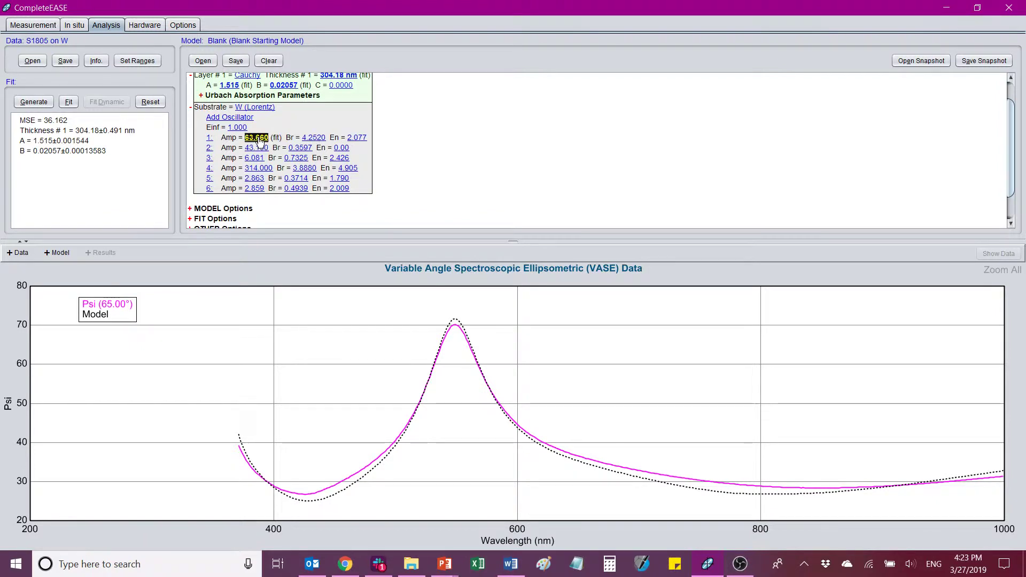
ctrl+click(313, 139)
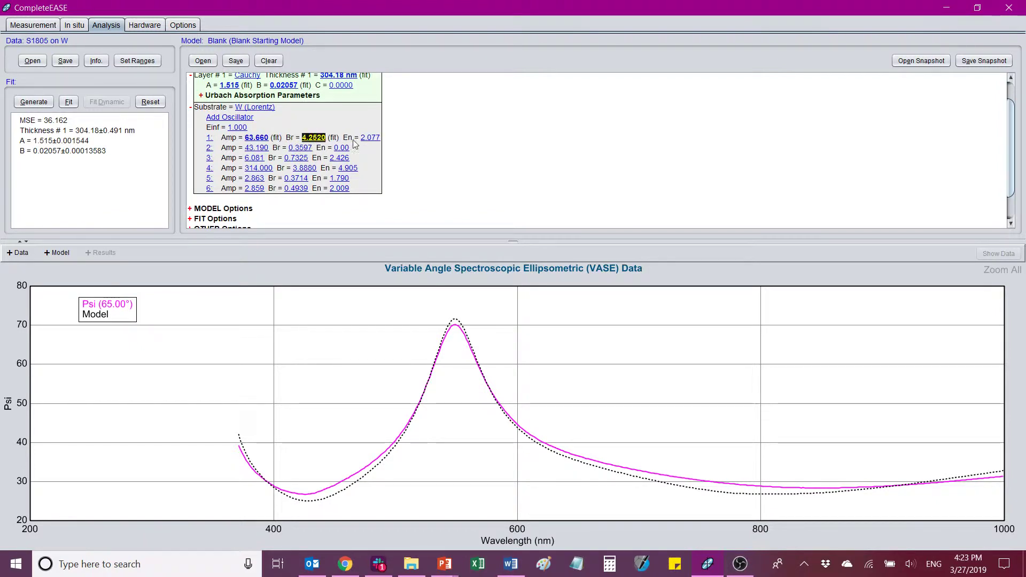
ctrl+click(369, 139)
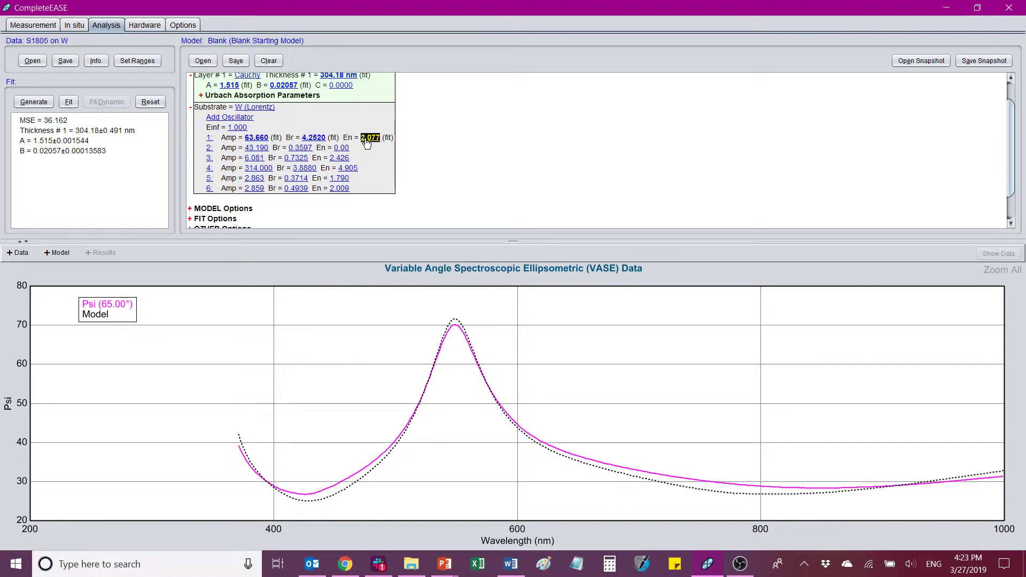
ctrl+click(258, 168)
ctrl+click(318, 168)
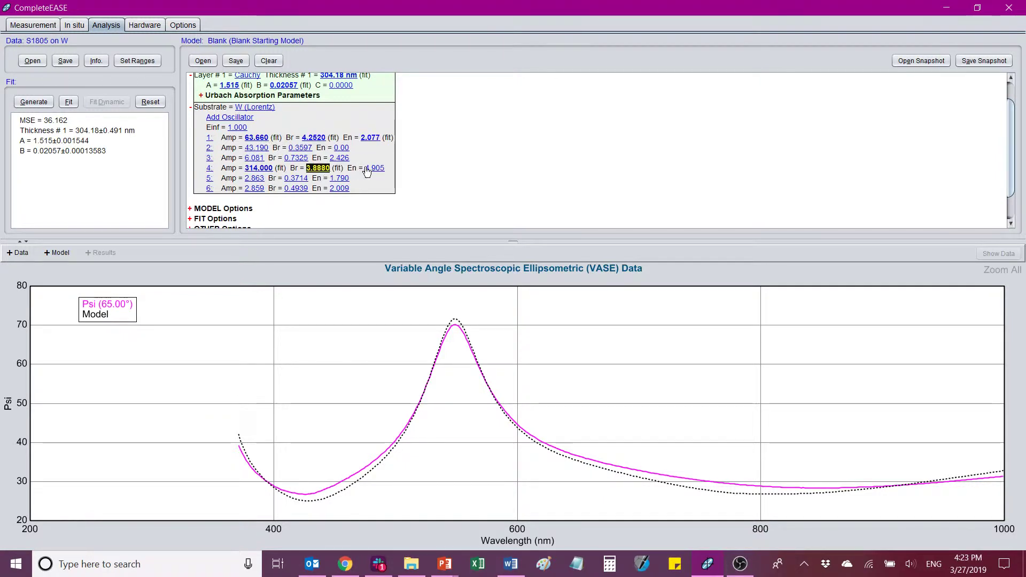
ctrl+click(374, 168)
ctrl+click(237, 128)
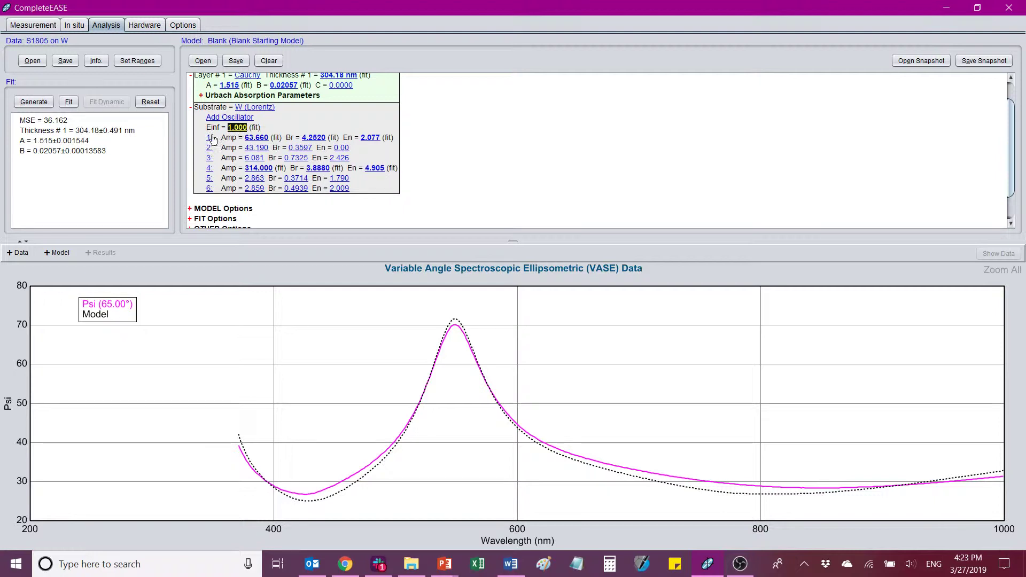
click(69, 102)
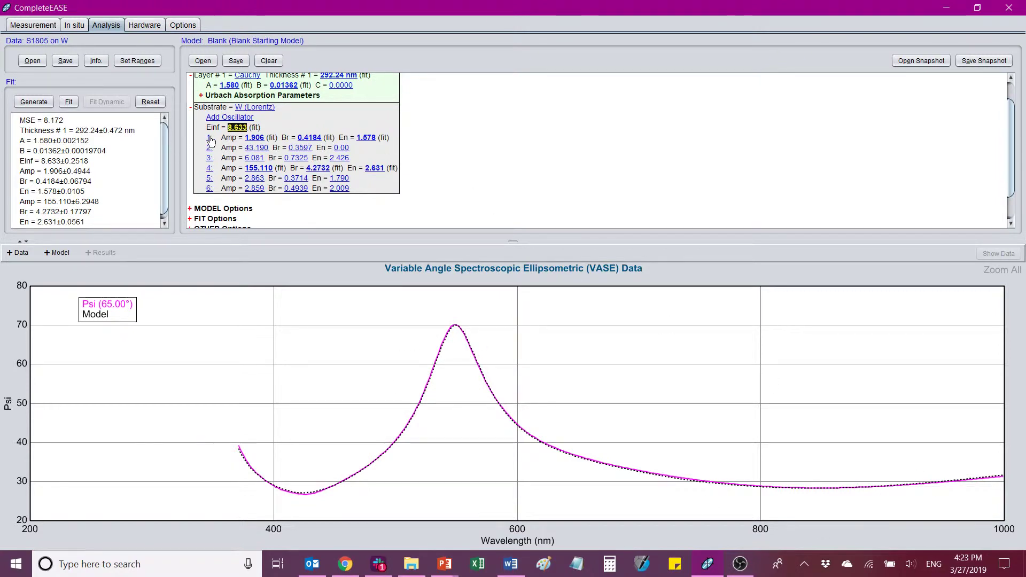
Step: Try floating oscillator 2's Amp, Br and En and running the fit
click(254, 148)
click(314, 149)
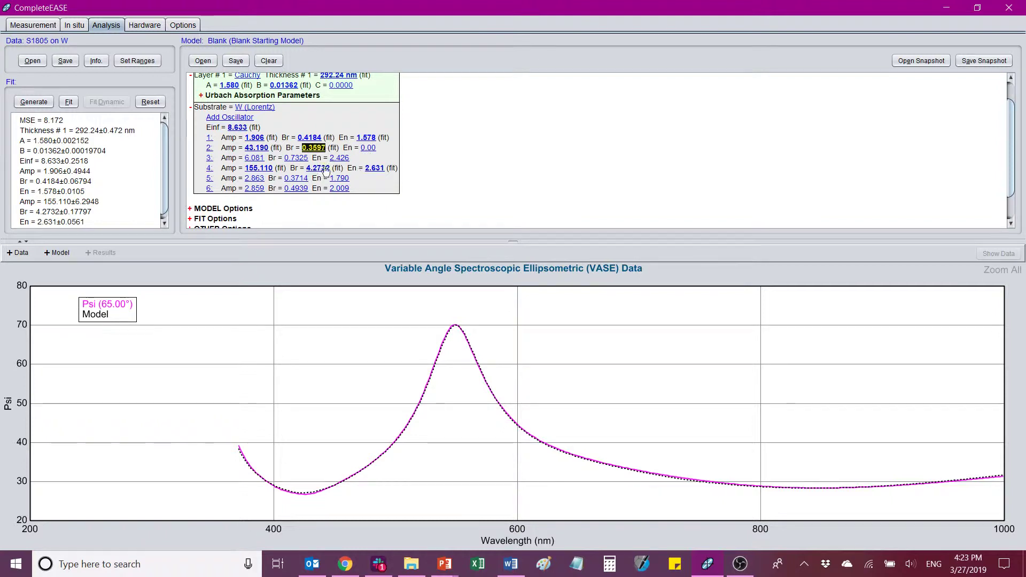
click(368, 149)
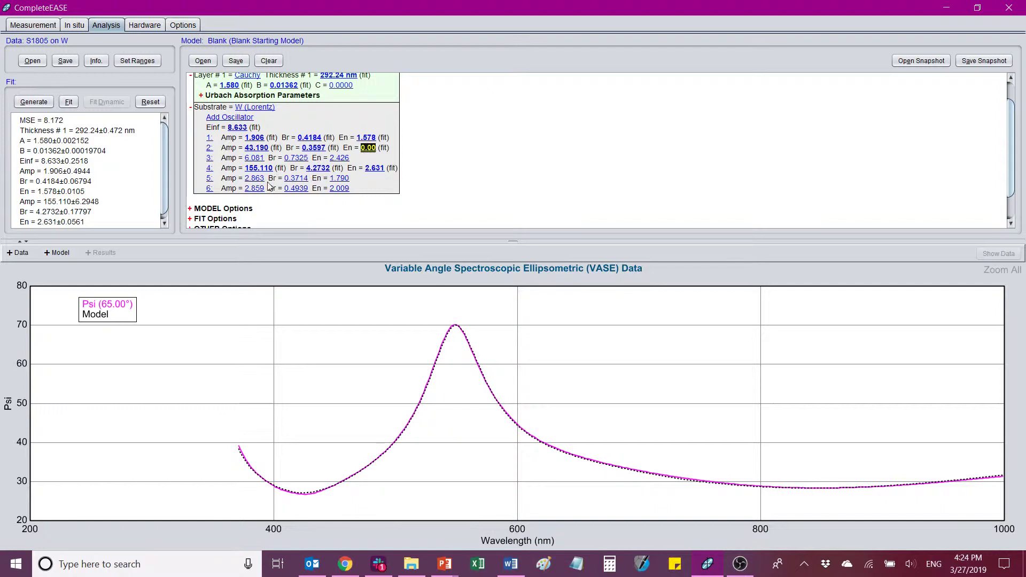
click(68, 103)
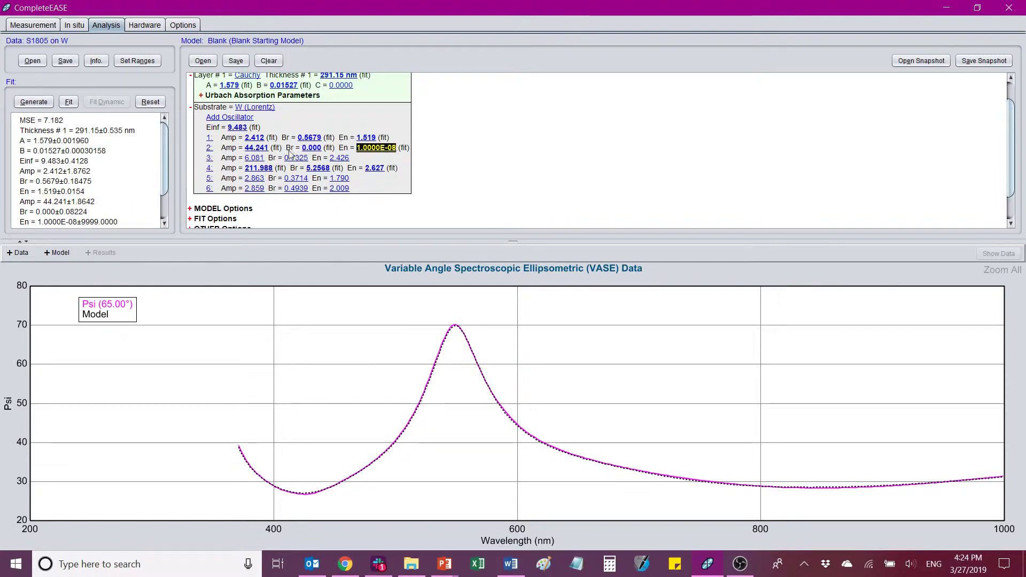
Step: Reset the fit, stop fitting oscillator 2's Br and En, and refit
click(152, 101)
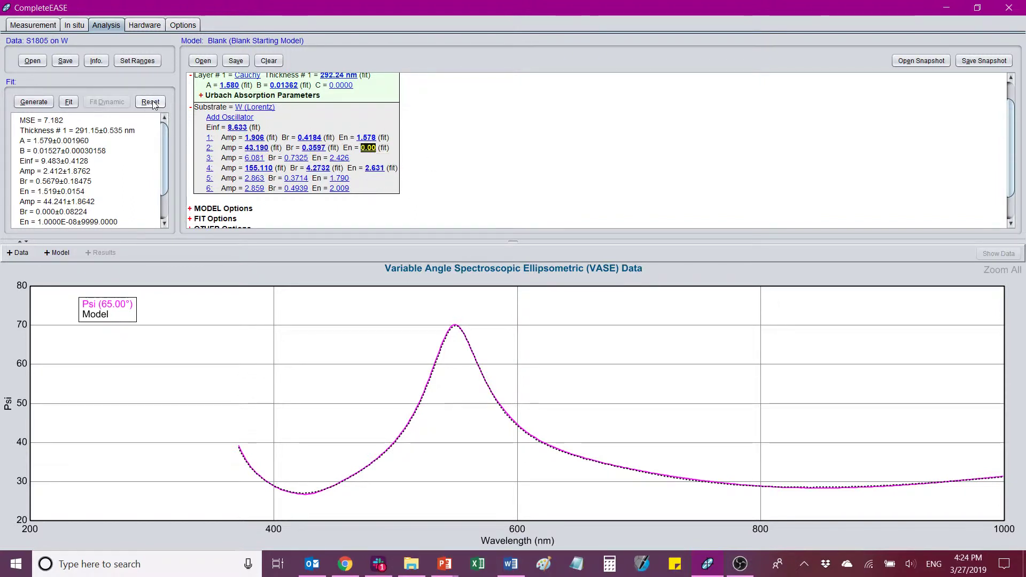
click(300, 147)
click(341, 148)
click(72, 103)
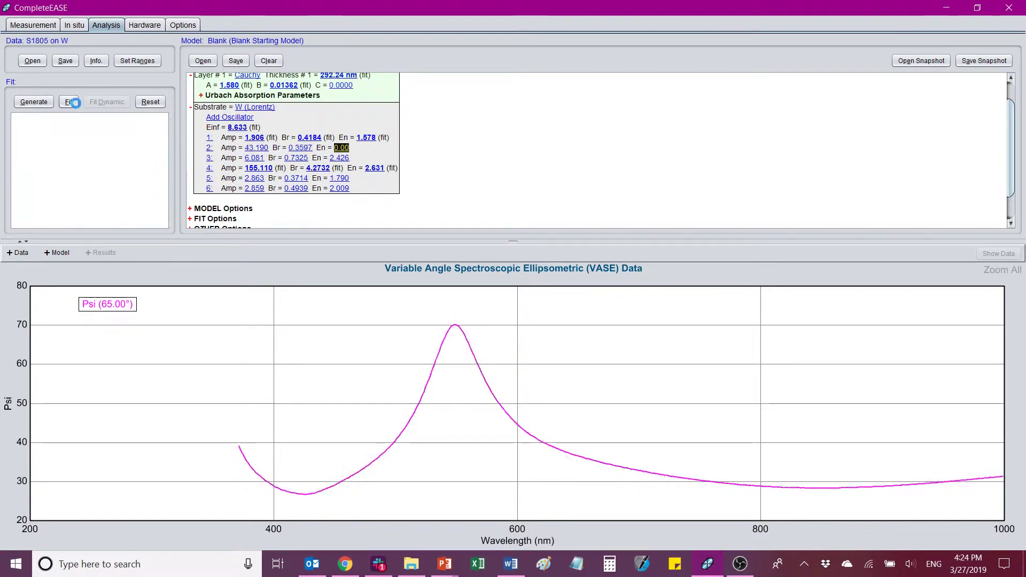
Step: Float the Cauchy C coefficient and refit, reaching MSE 7.059
scroll(411, 141, up, 1)
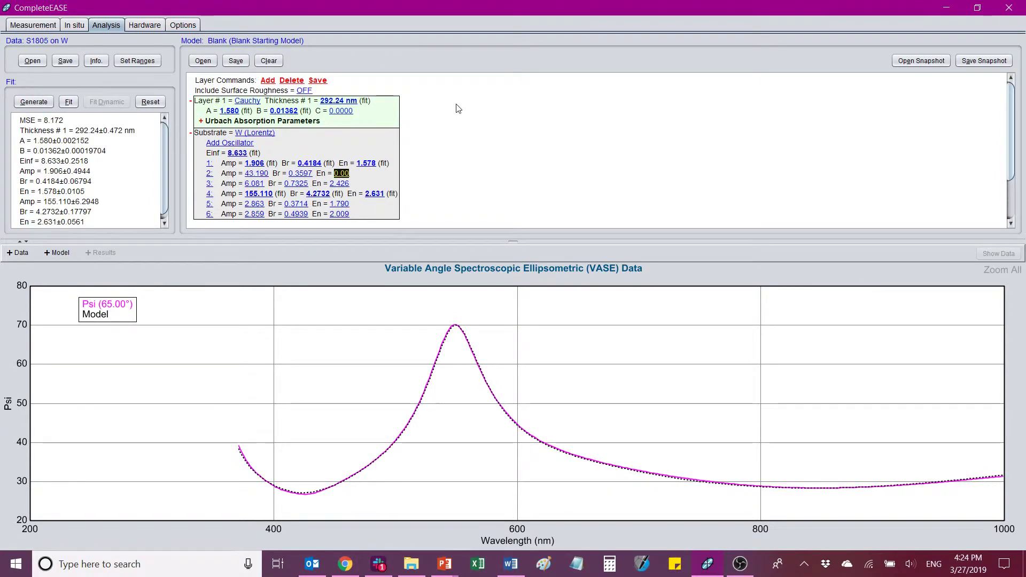
click(341, 110)
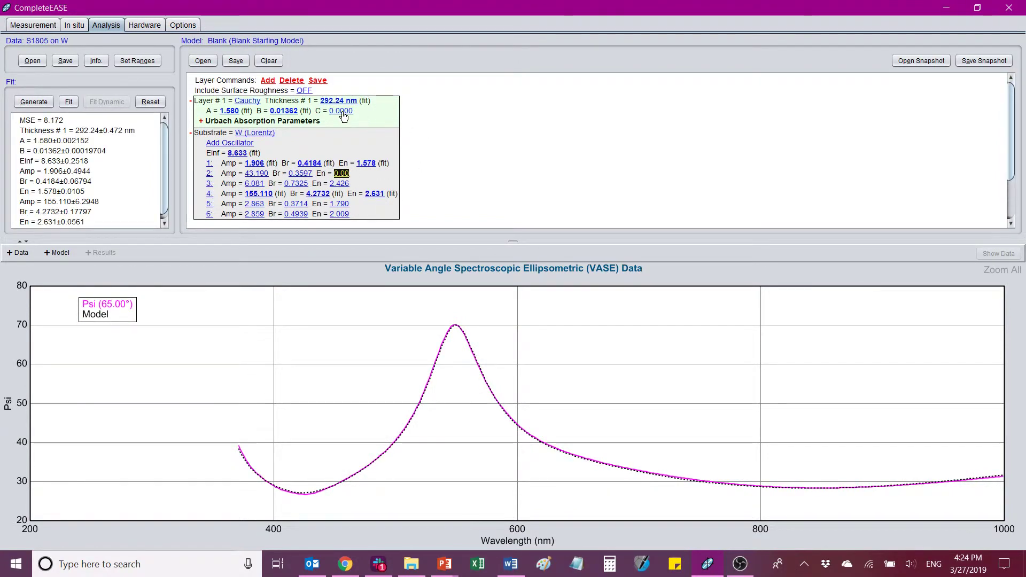
click(72, 102)
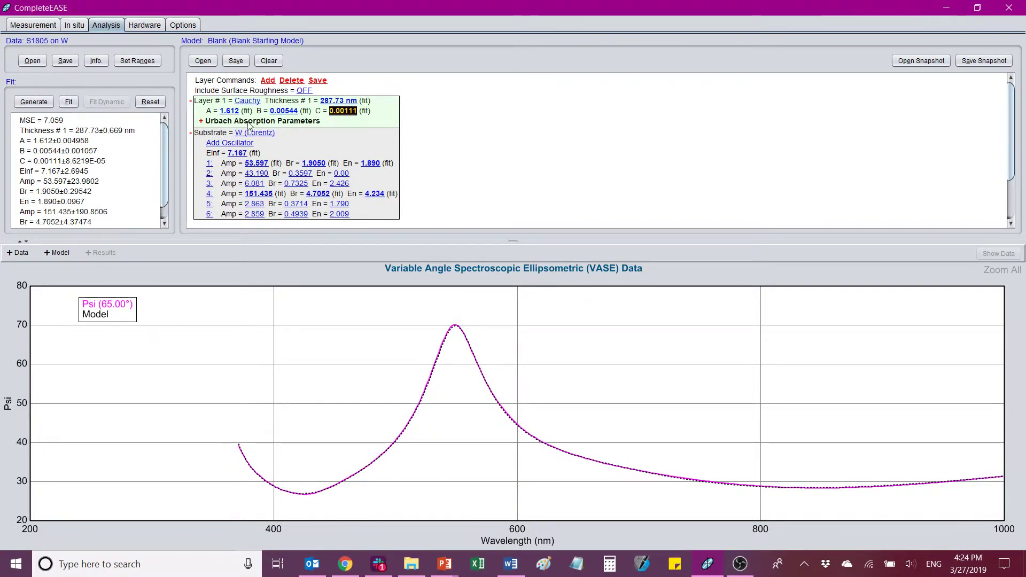
Step: Include surface roughness and refit, giving 5.77 nm roughness and MSE 4.375
click(308, 91)
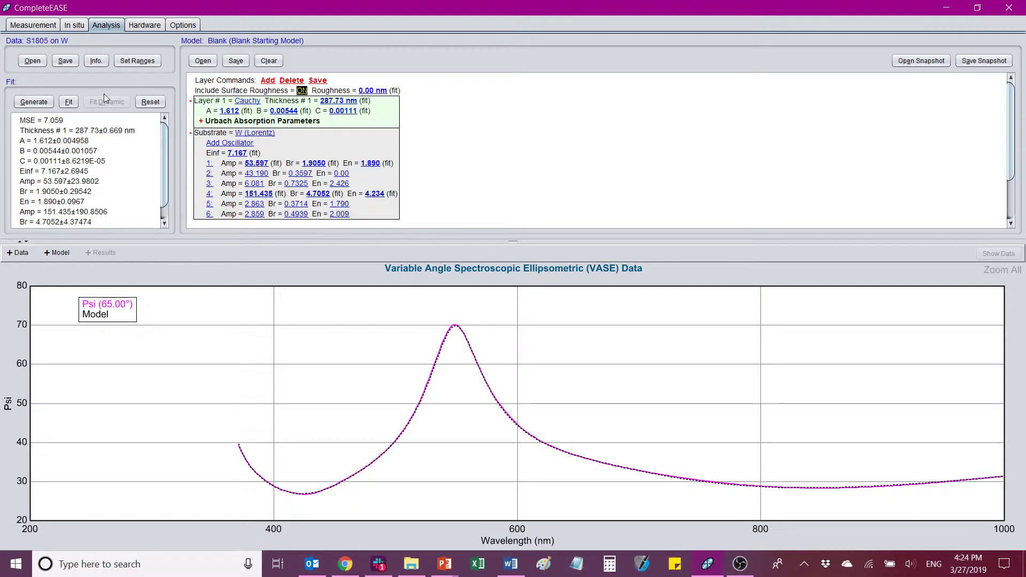
click(69, 103)
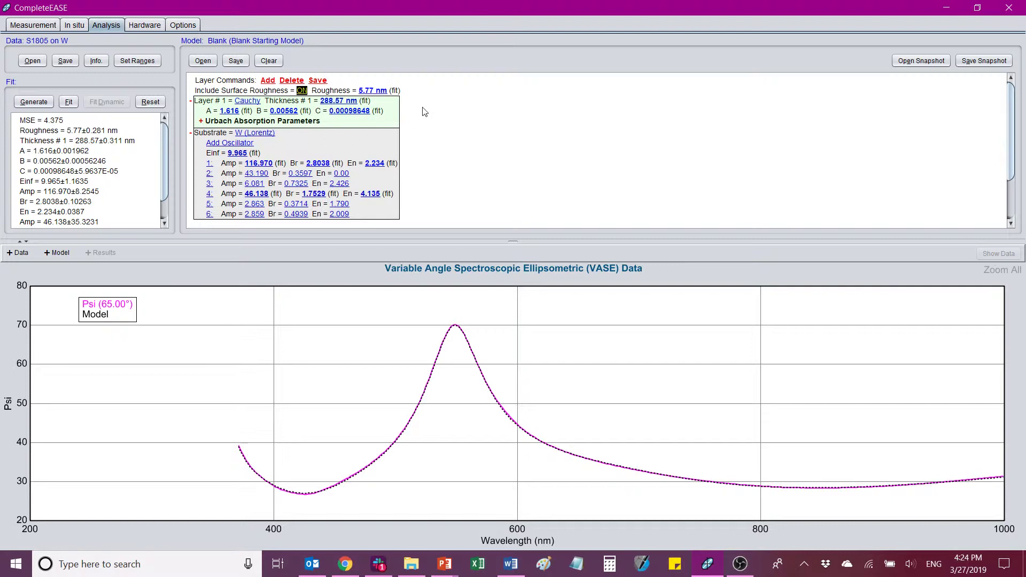
scroll(447, 160, down, 1)
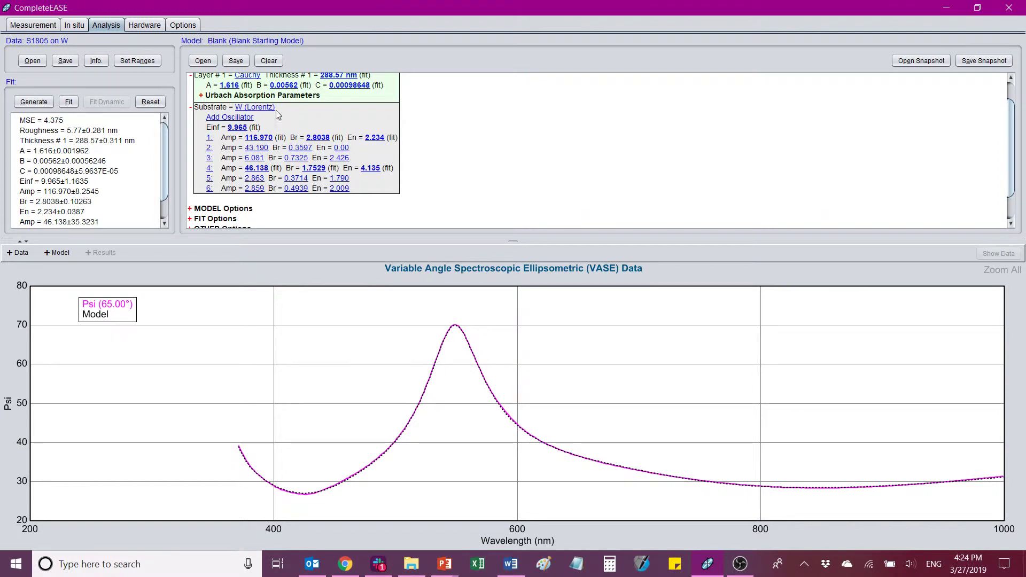
Step: Select all five angles (55°–75°) and refit, giving 288.06 nm and MSE 4.898
click(126, 62)
click(503, 308)
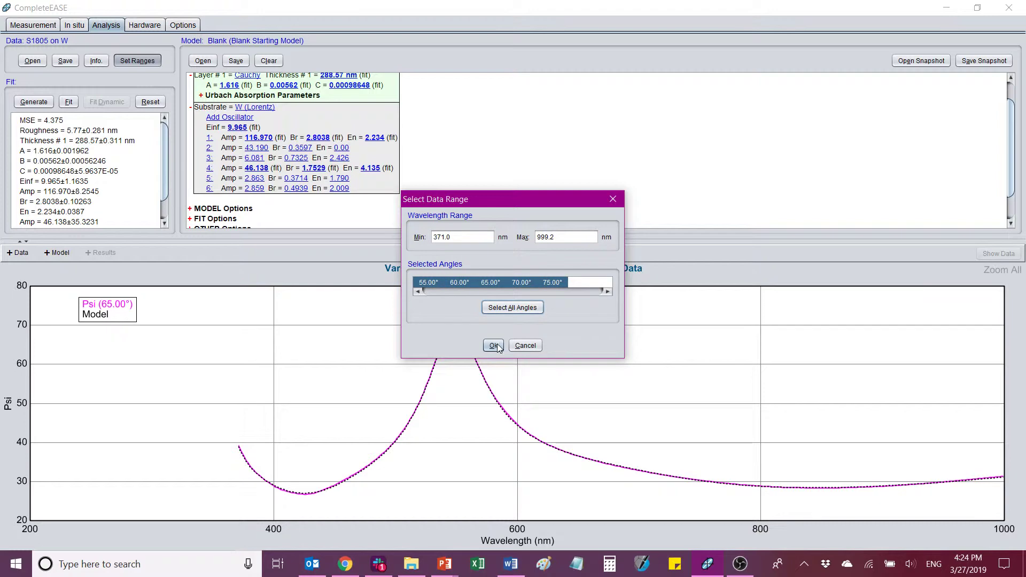
click(494, 346)
click(69, 102)
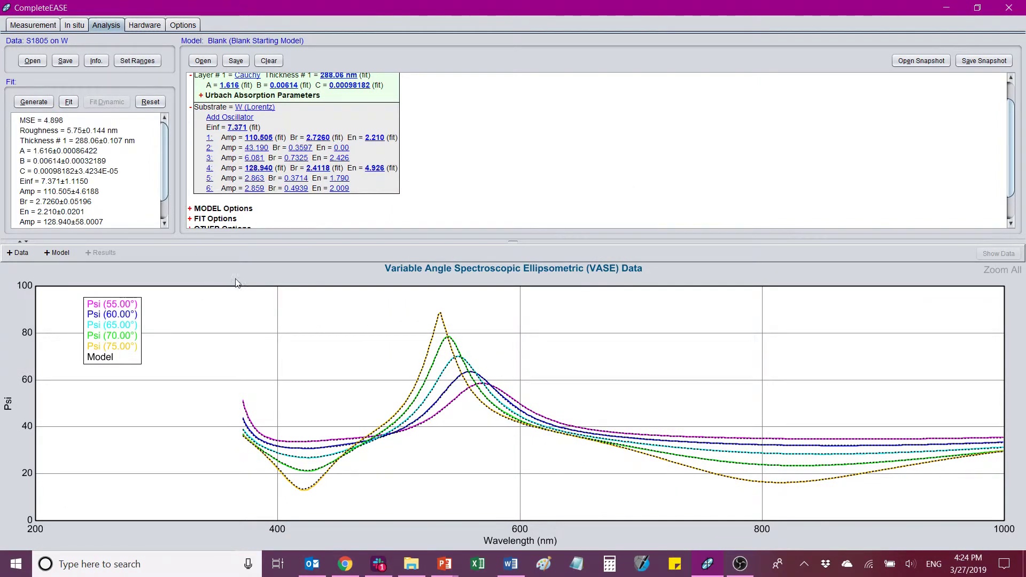
scroll(489, 130, up, 2)
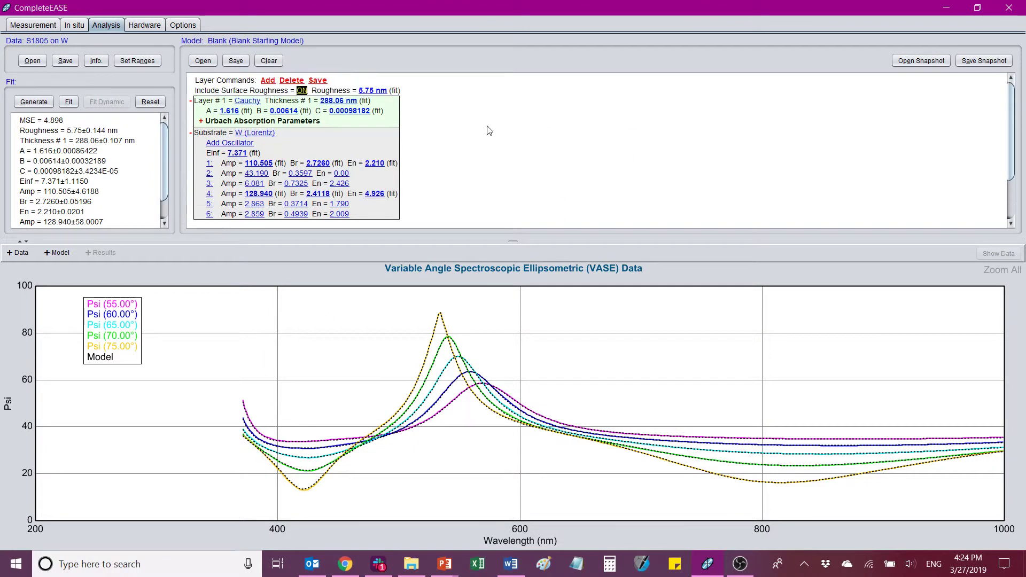
drag(230, 383, 403, 406)
double_click(340, 376)
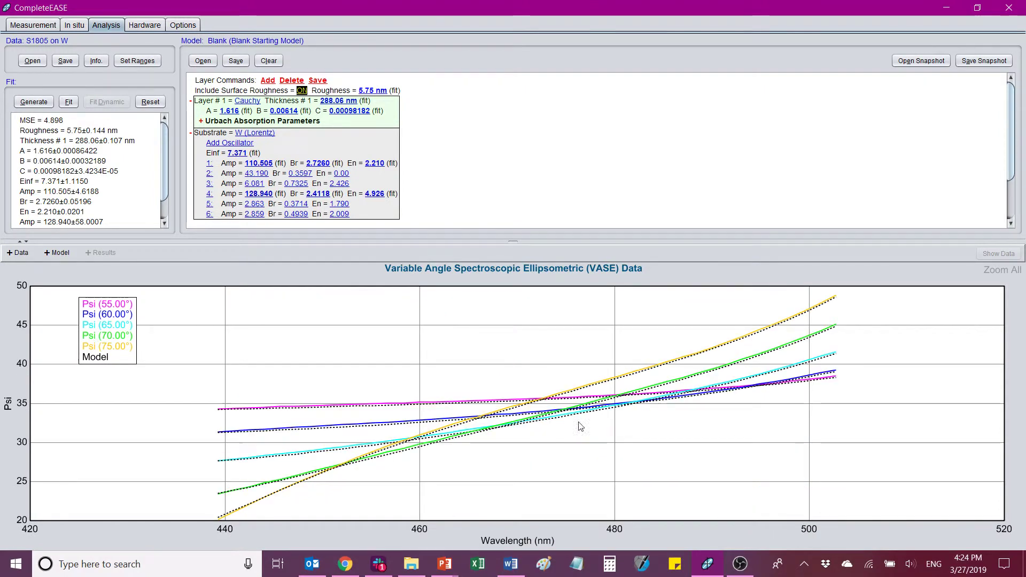
double_click(513, 379)
drag(606, 391, 914, 427)
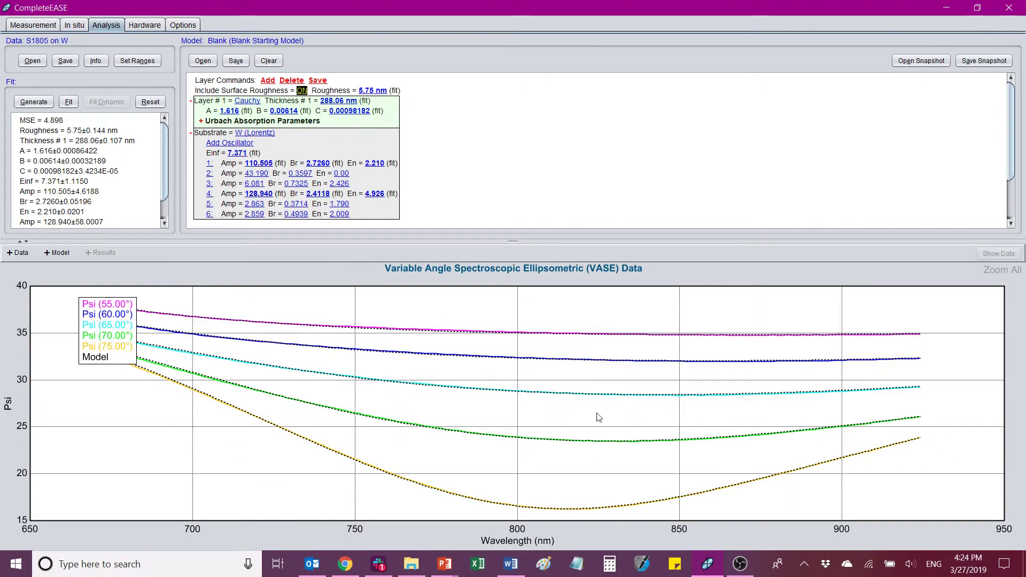
double_click(480, 418)
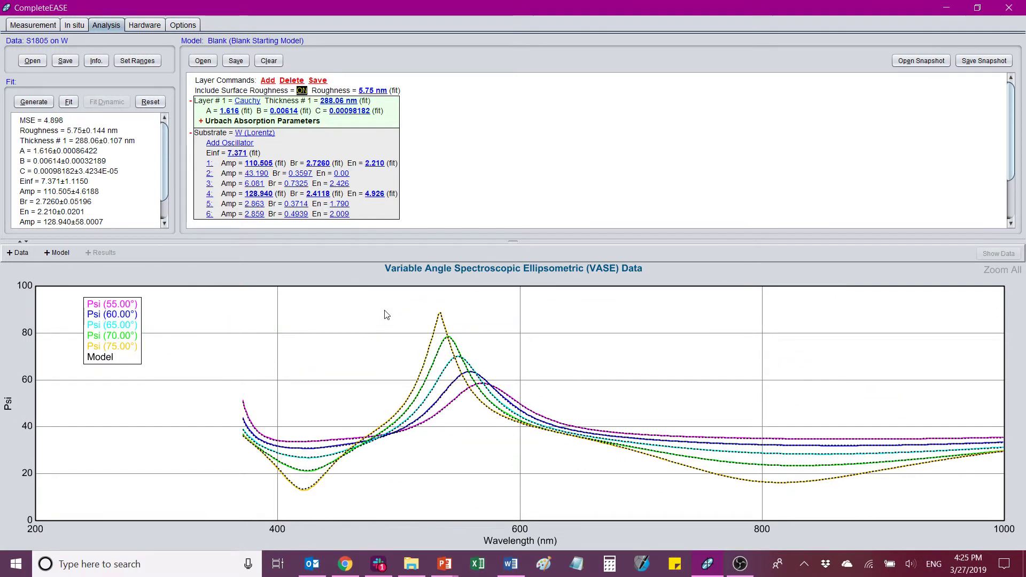